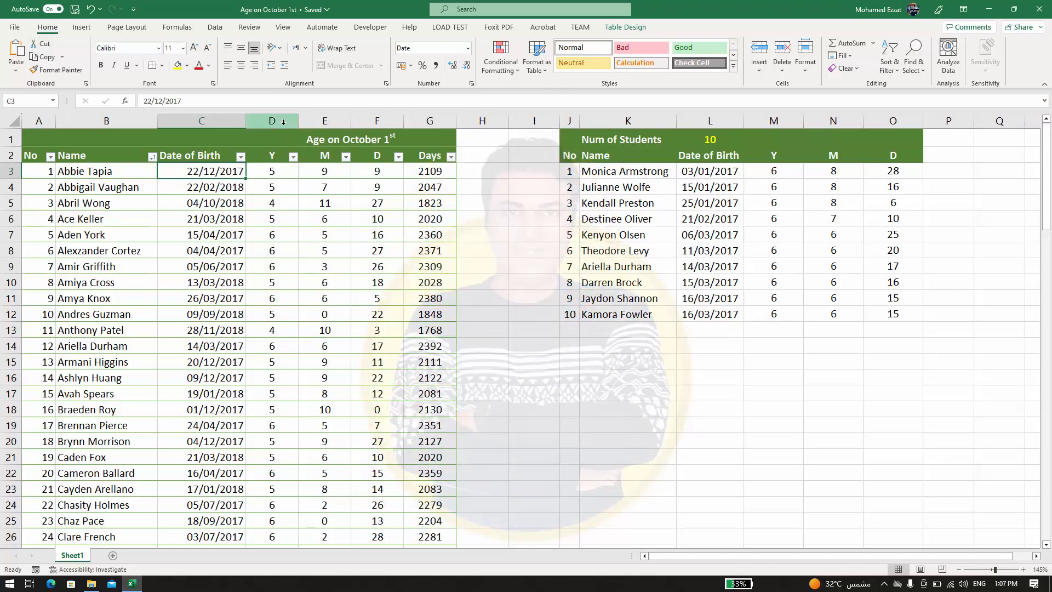
Set the number of students to 20 in L1 and check the last two students in the resulting list.
{"action": "left_click", "coordinate": [706, 141]}
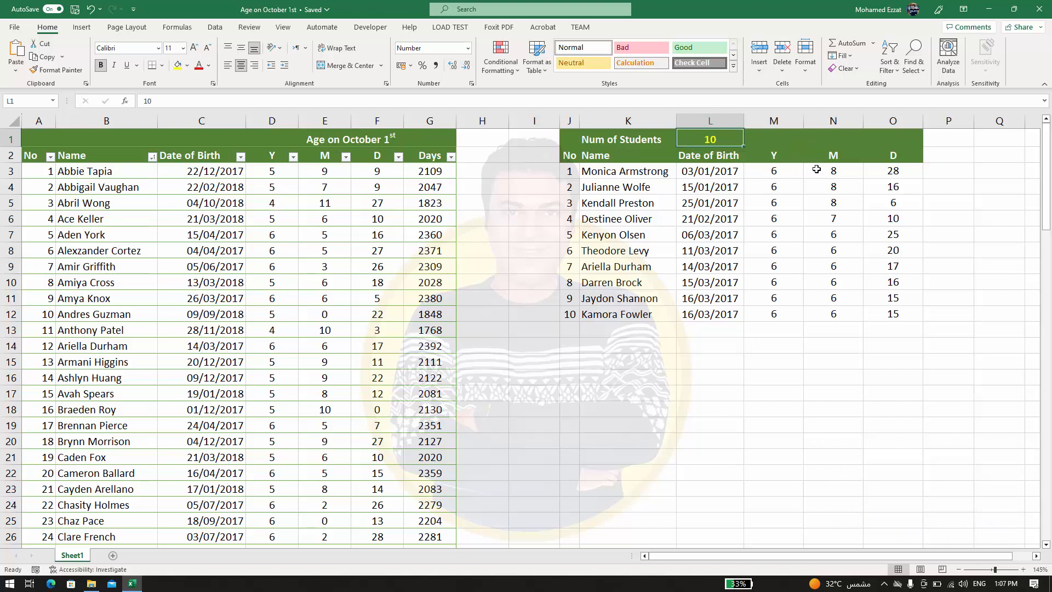
{"action": "type", "text": "20"}
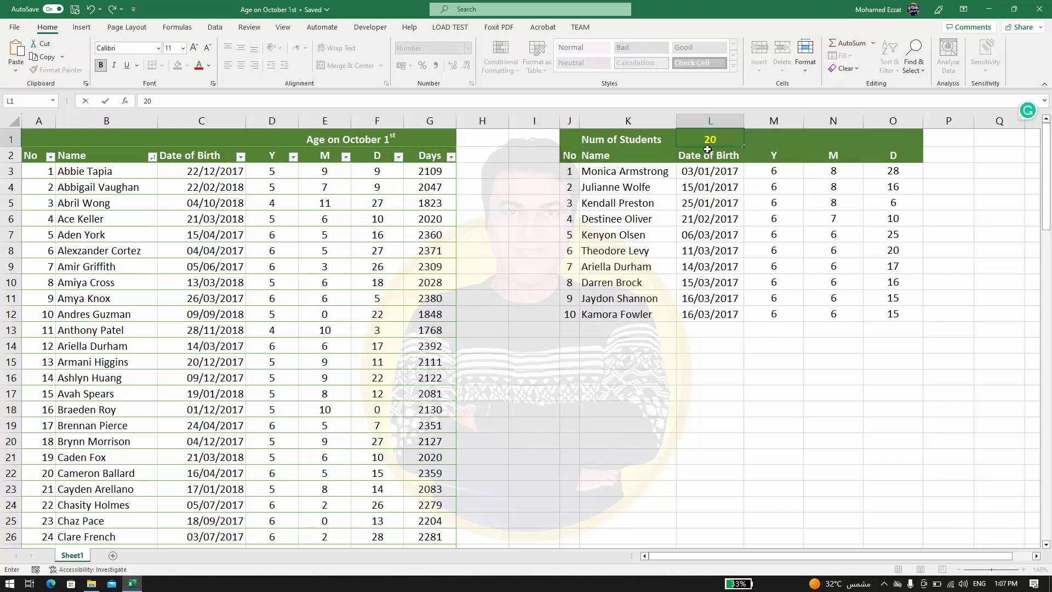
{"action": "key", "text": "Return"}
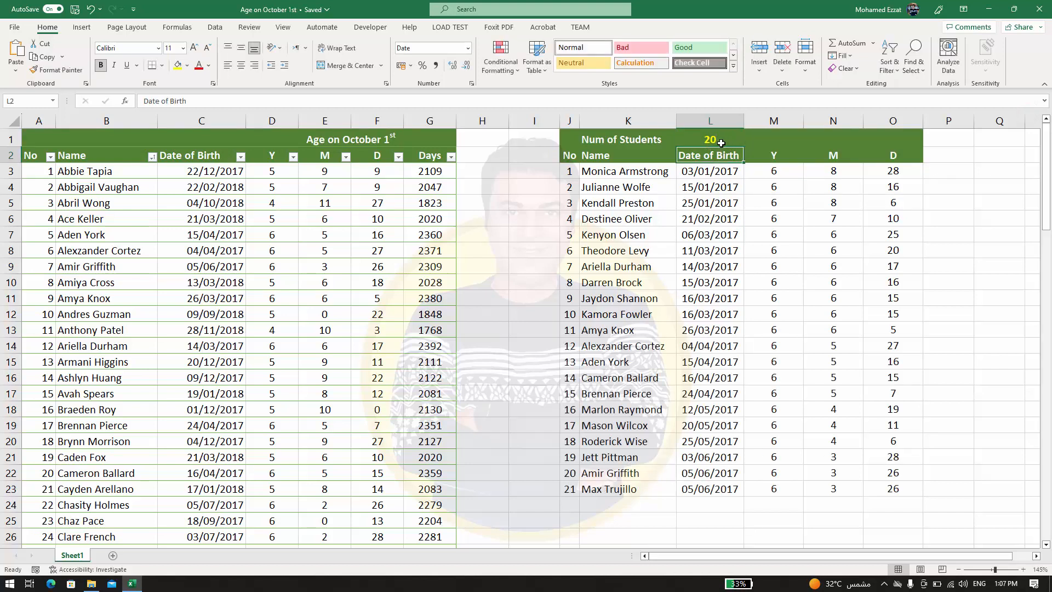
{"action": "left_click", "coordinate": [569, 489]}
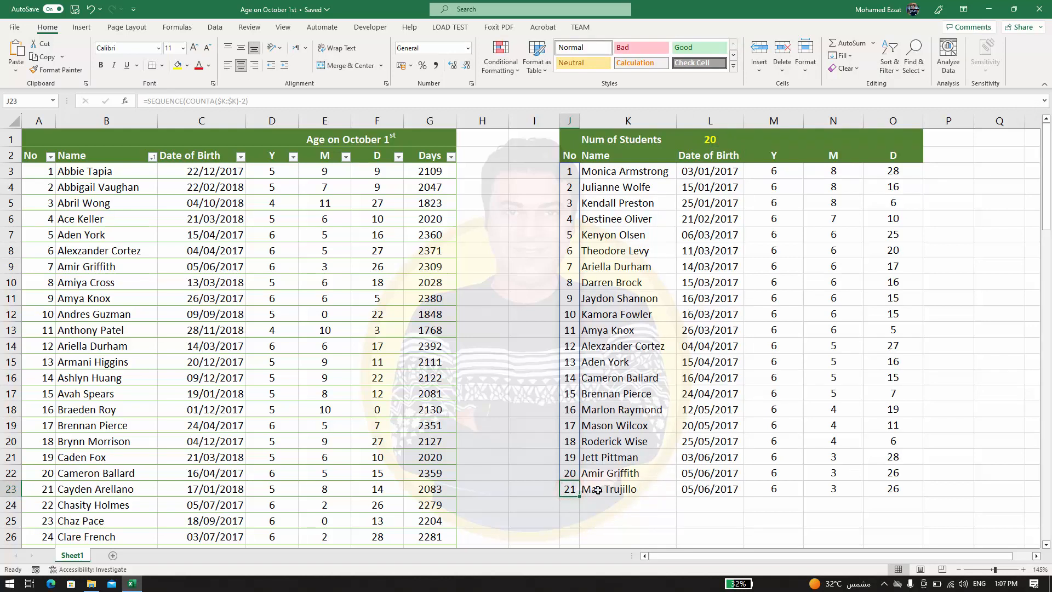
{"action": "left_click", "coordinate": [588, 489]}
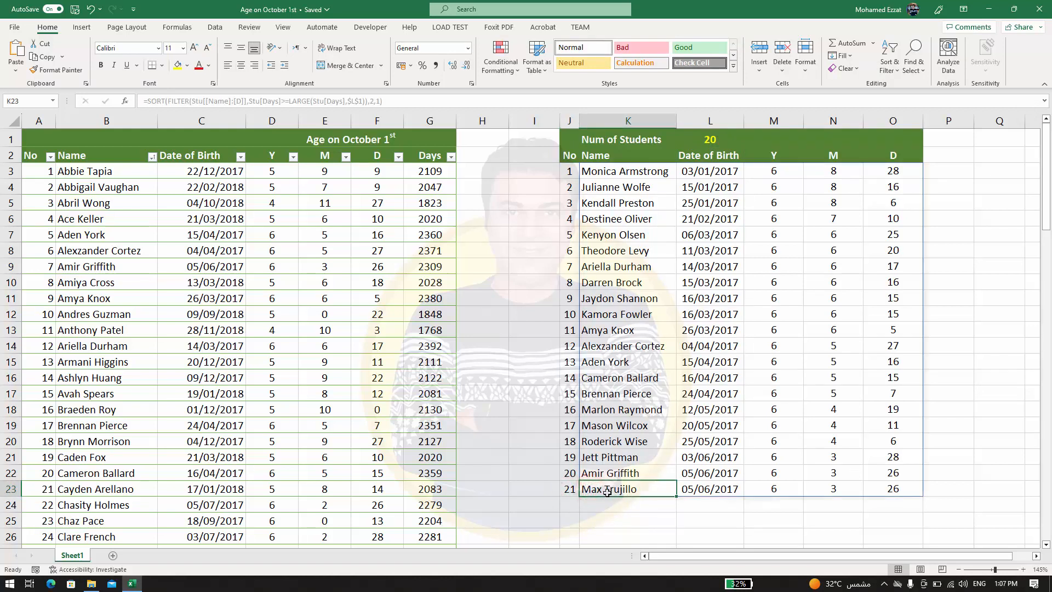
{"action": "left_click", "coordinate": [597, 471]}
{"action": "left_click_drag", "start_coordinate": [597, 472], "coordinate": [875, 485]}
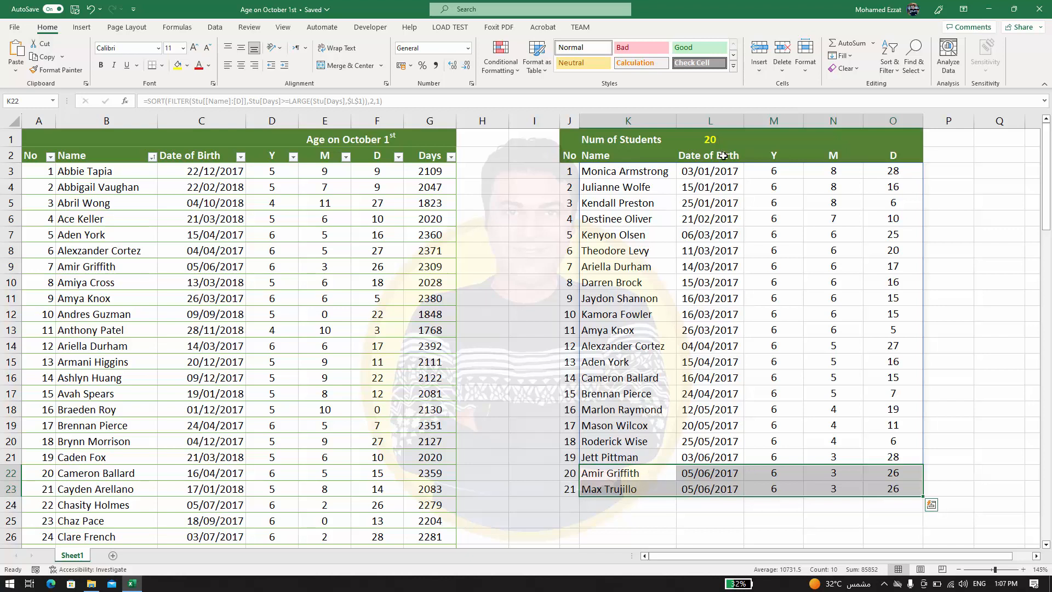
Set the number of students to 50 in L1 and review the extended student list.
{"action": "left_click", "coordinate": [712, 141]}
{"action": "type", "text": "33"}
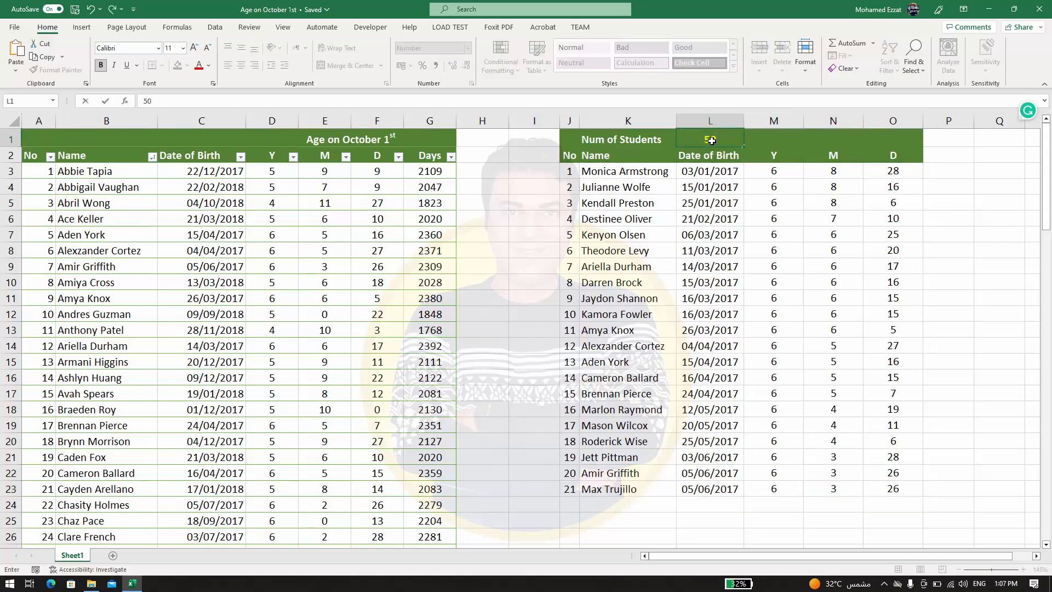
{"action": "key", "text": "Return"}
{"action": "scroll", "coordinate": [678, 268], "scroll_direction": "down", "scroll_amount": 3}
{"action": "scroll", "coordinate": [678, 267], "scroll_direction": "down", "scroll_amount": 7}
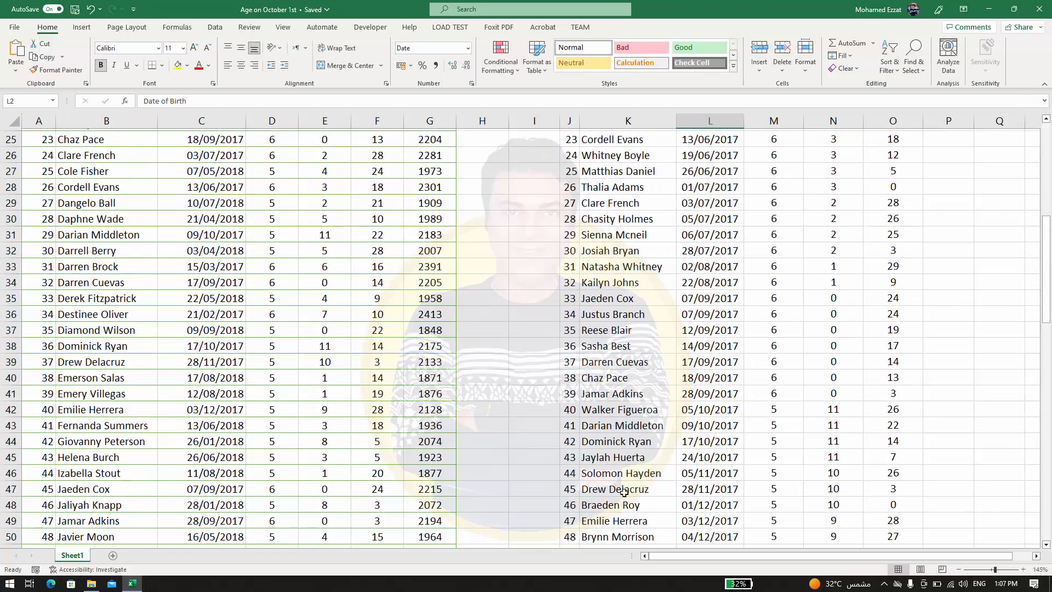
{"action": "scroll", "coordinate": [645, 465], "scroll_direction": "up", "scroll_amount": 10}
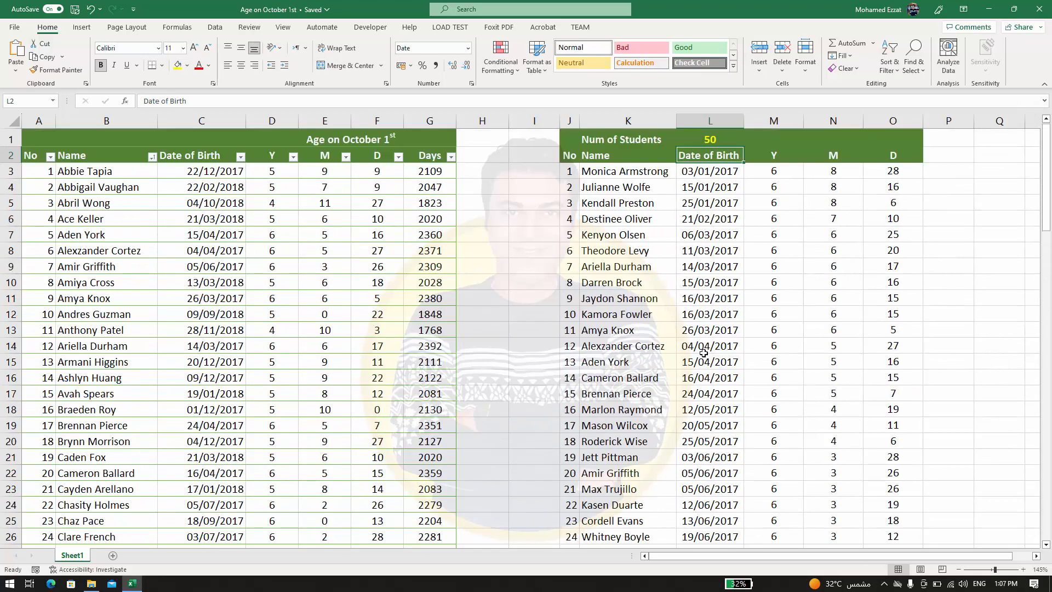
Set the number of students to 30 in L1 and check the end of the student list.
{"action": "left_click", "coordinate": [719, 136]}
{"action": "type", "text": "30"}
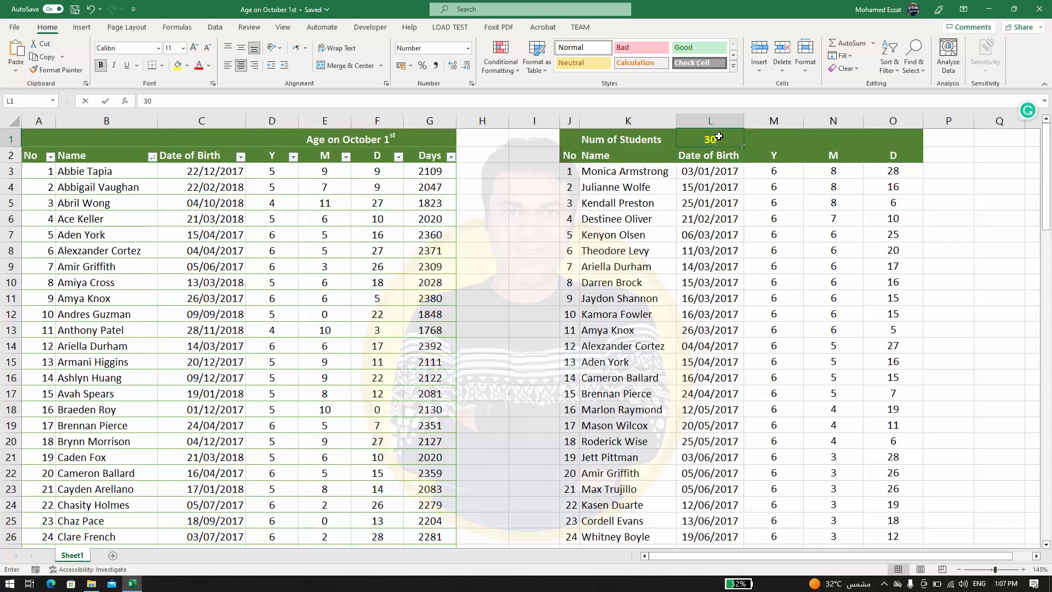
{"action": "key", "text": "Return"}
{"action": "scroll", "coordinate": [725, 231], "scroll_direction": "down", "scroll_amount": 5}
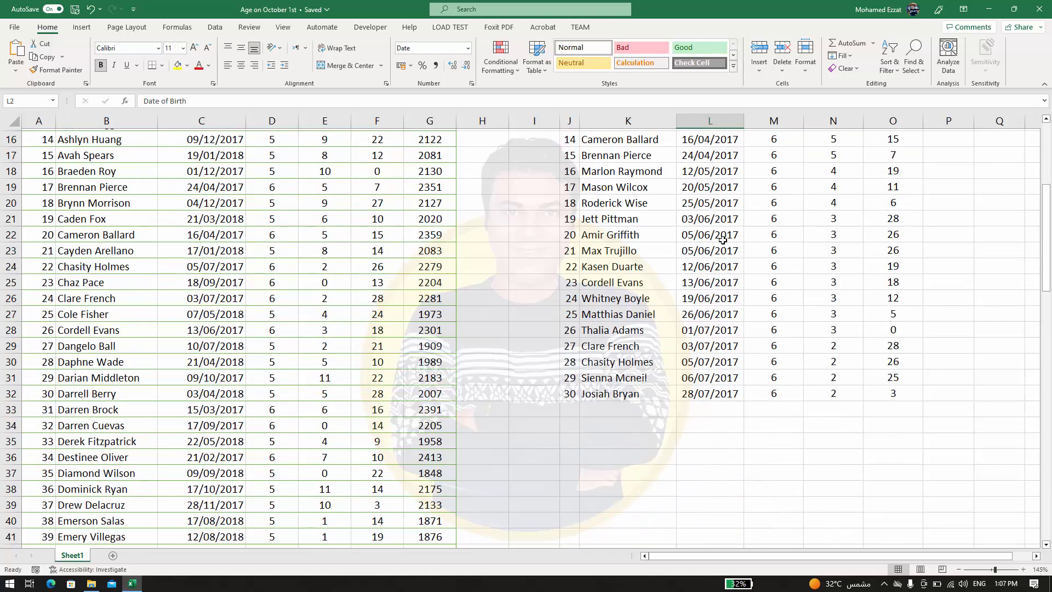
{"action": "scroll", "coordinate": [735, 250], "scroll_direction": "up", "scroll_amount": 5}
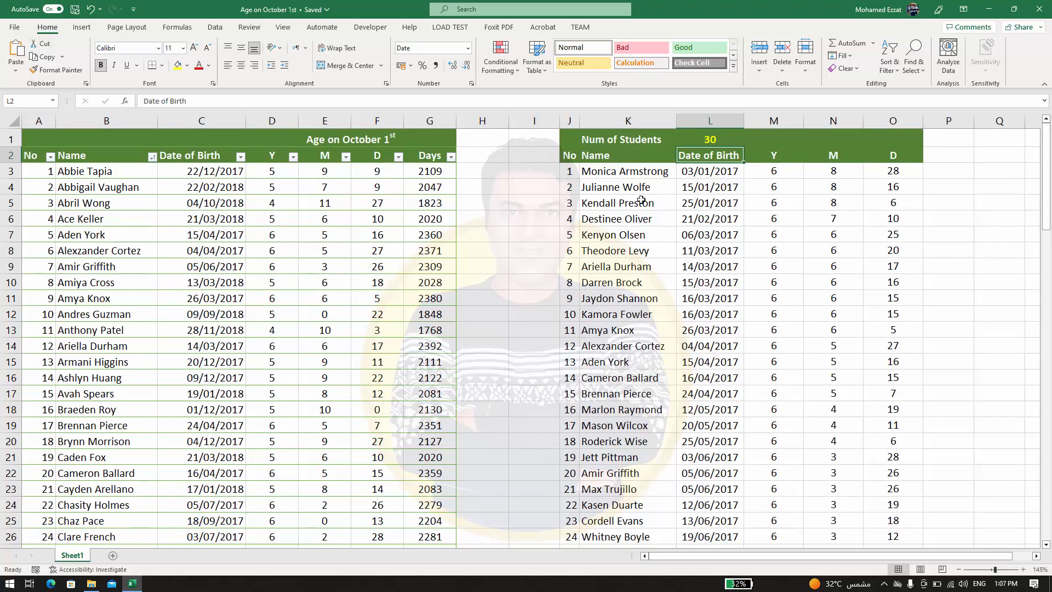
{"action": "left_click", "coordinate": [541, 188]}
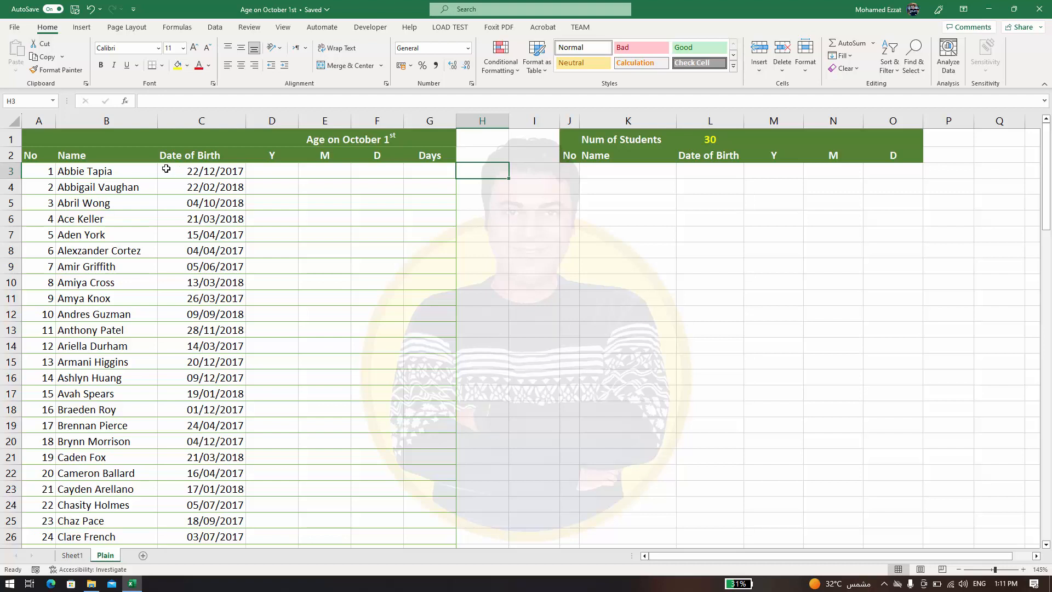
{"action": "left_click", "coordinate": [102, 155]}
{"action": "left_click", "coordinate": [197, 156]}
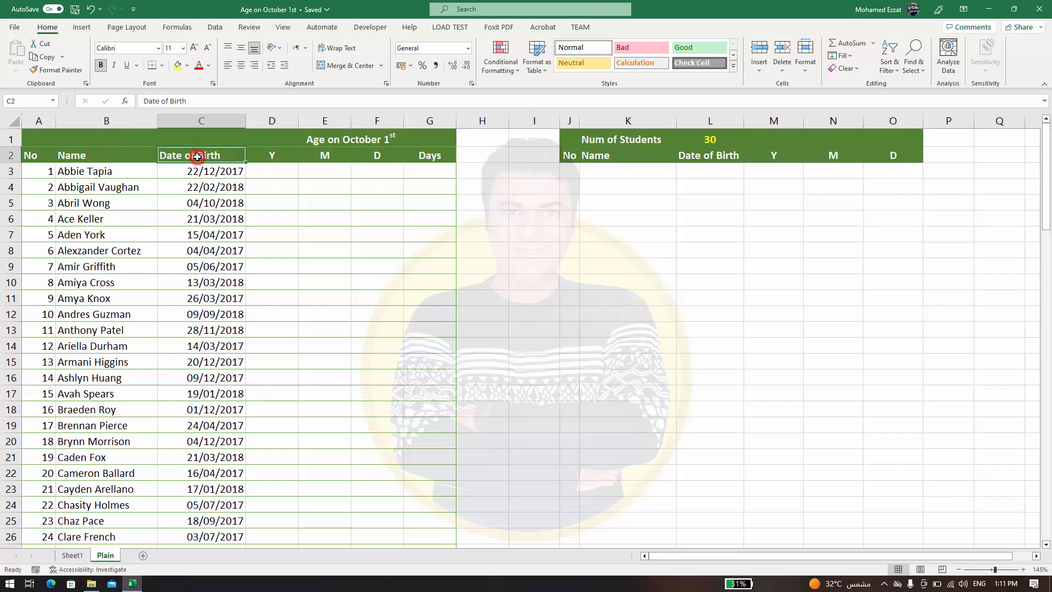
{"action": "left_click", "coordinate": [259, 171]}
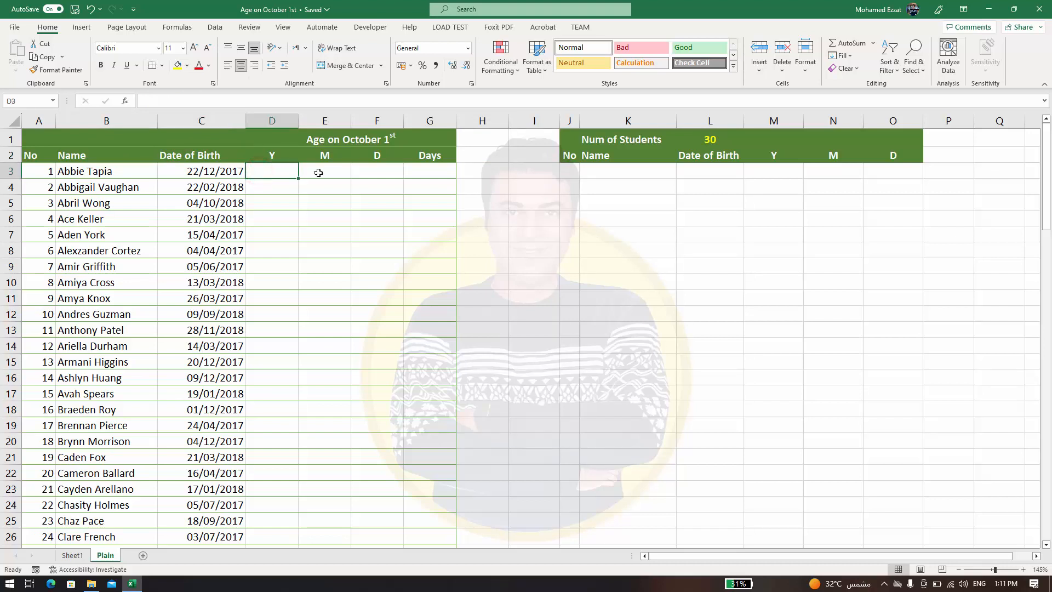
{"action": "left_click", "coordinate": [341, 171]}
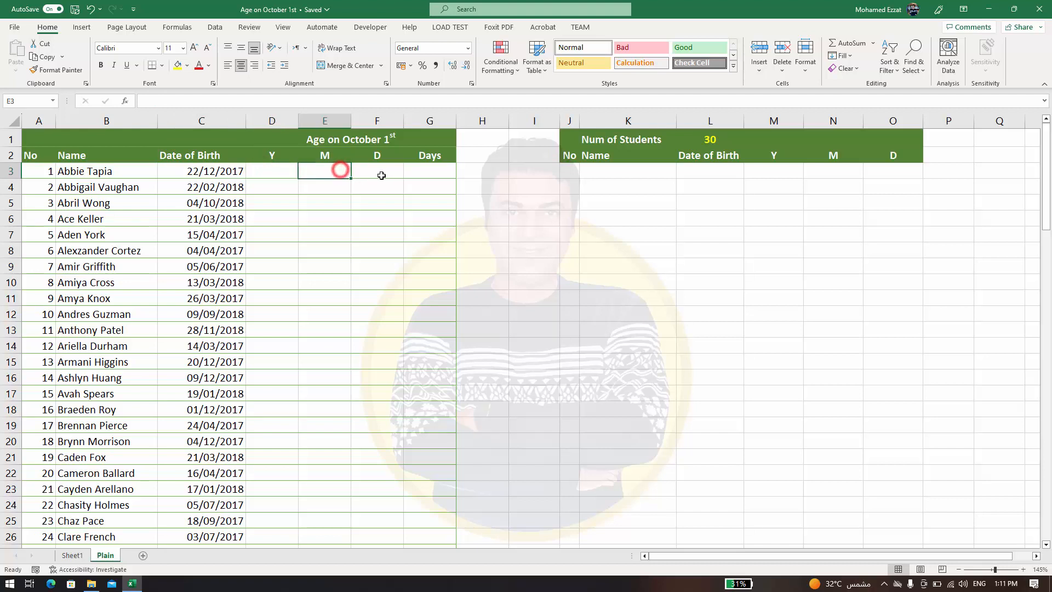
{"action": "left_click", "coordinate": [381, 175]}
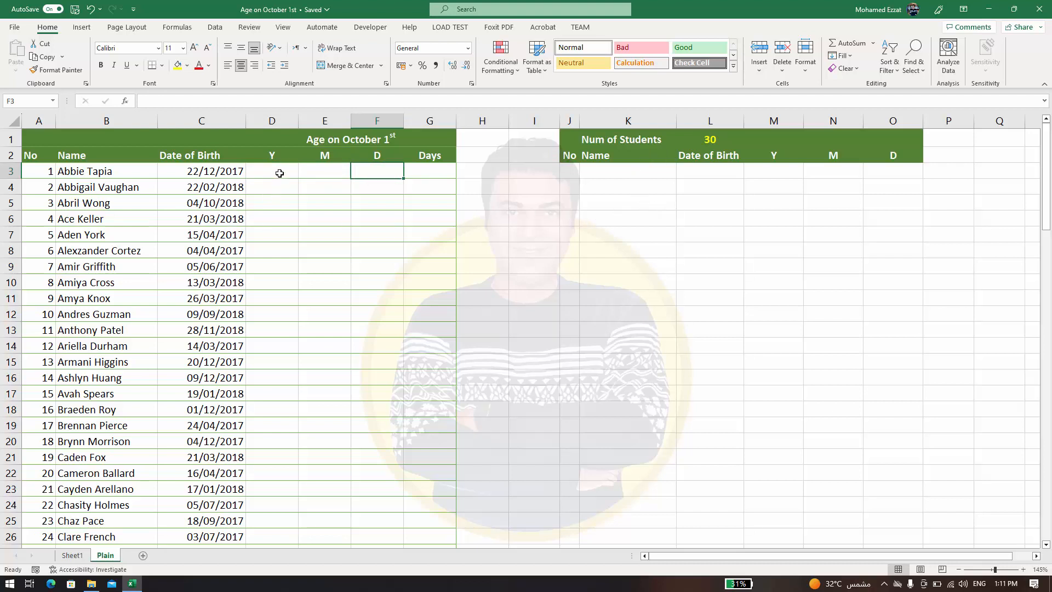
Format the student data A2:G102 as a light green table with headers and name the table Stu.
{"action": "left_click_drag", "start_coordinate": [31, 155], "coordinate": [437, 162]}
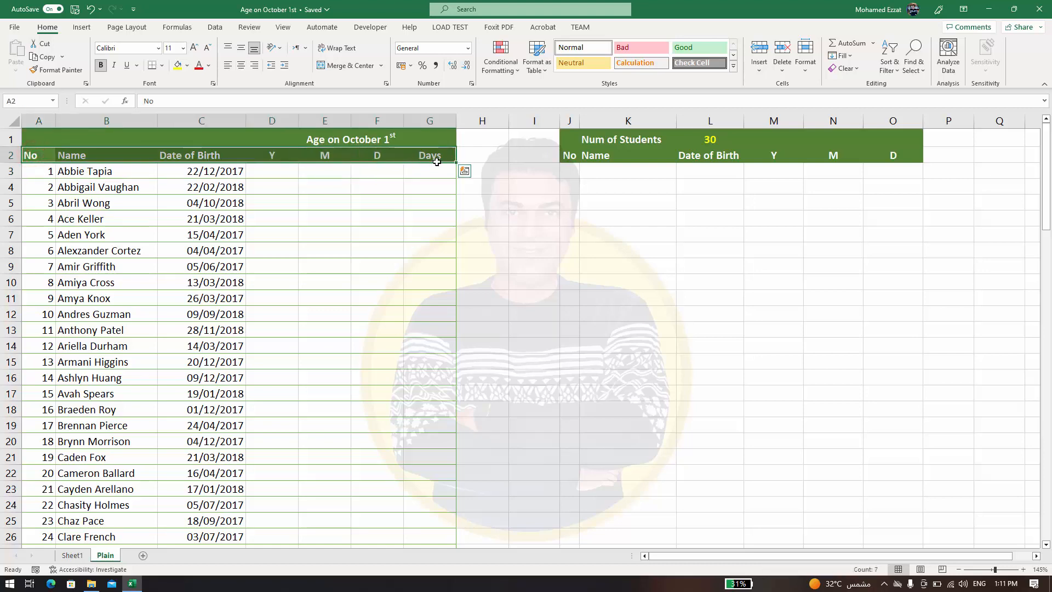
{"action": "key", "text": "ctrl+shift+Down"}
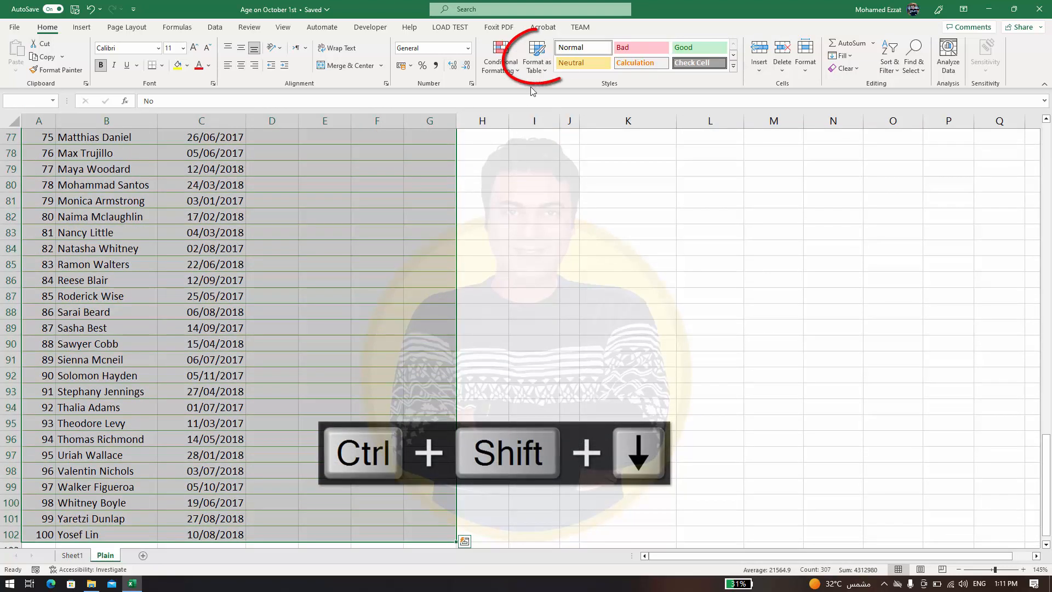
{"action": "left_click", "coordinate": [536, 59]}
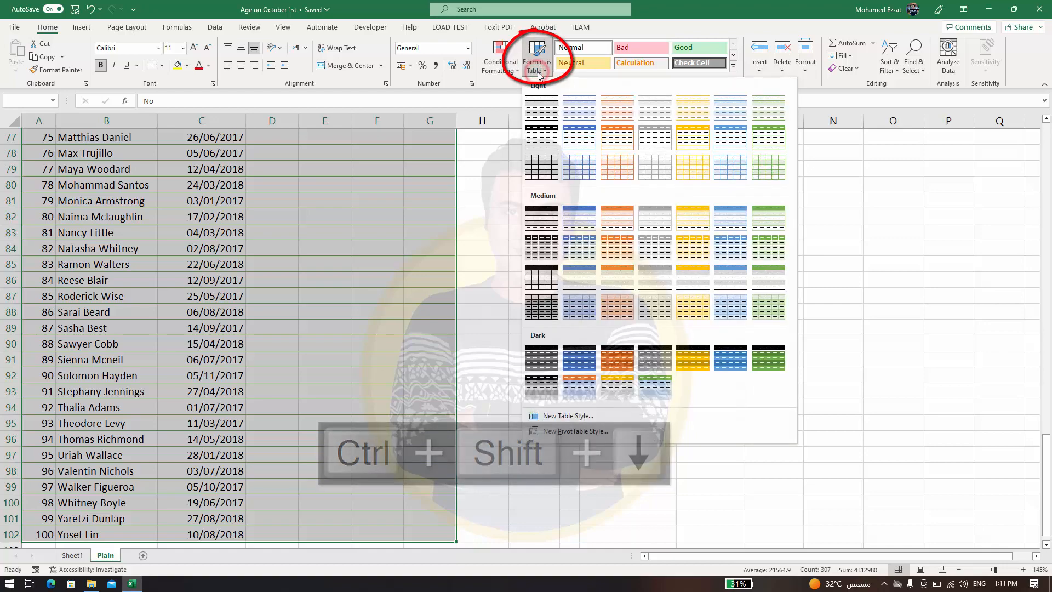
{"action": "left_click", "coordinate": [770, 144]}
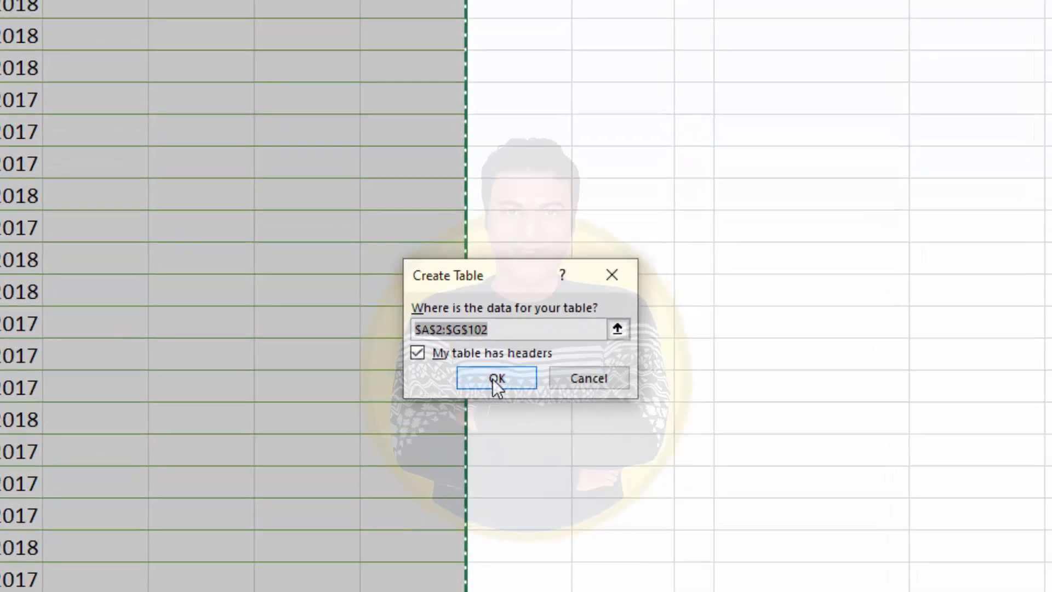
{"action": "left_click", "coordinate": [471, 354]}
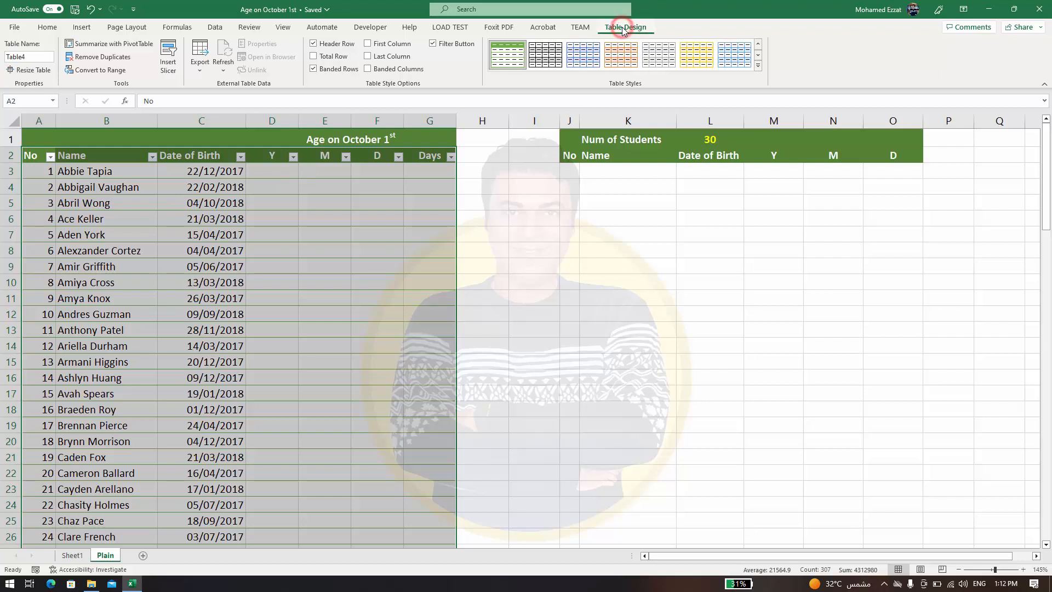
{"action": "left_click", "coordinate": [27, 57]}
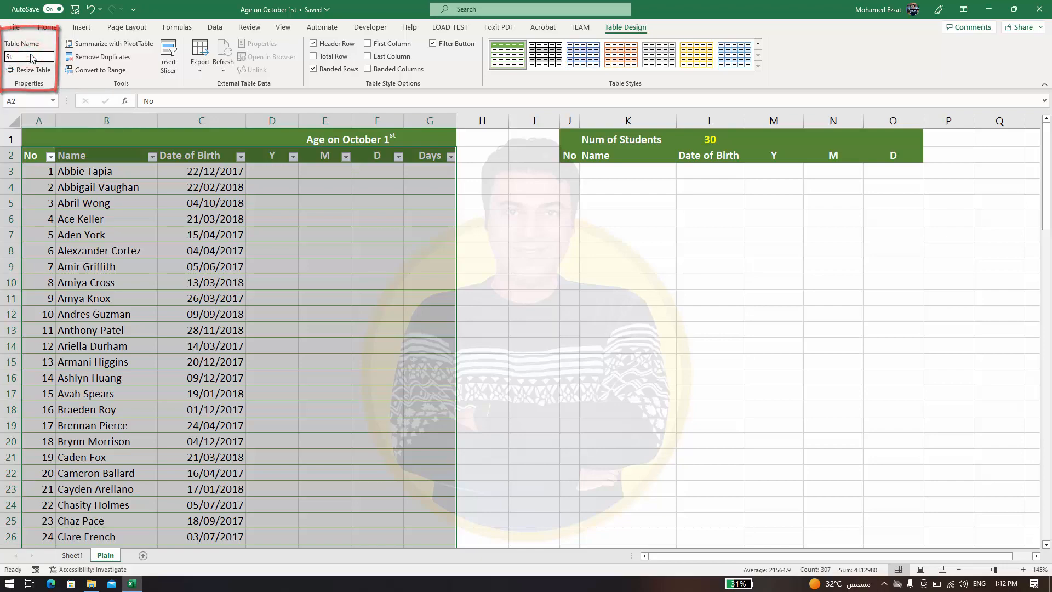
{"action": "type", "text": "Stu"}
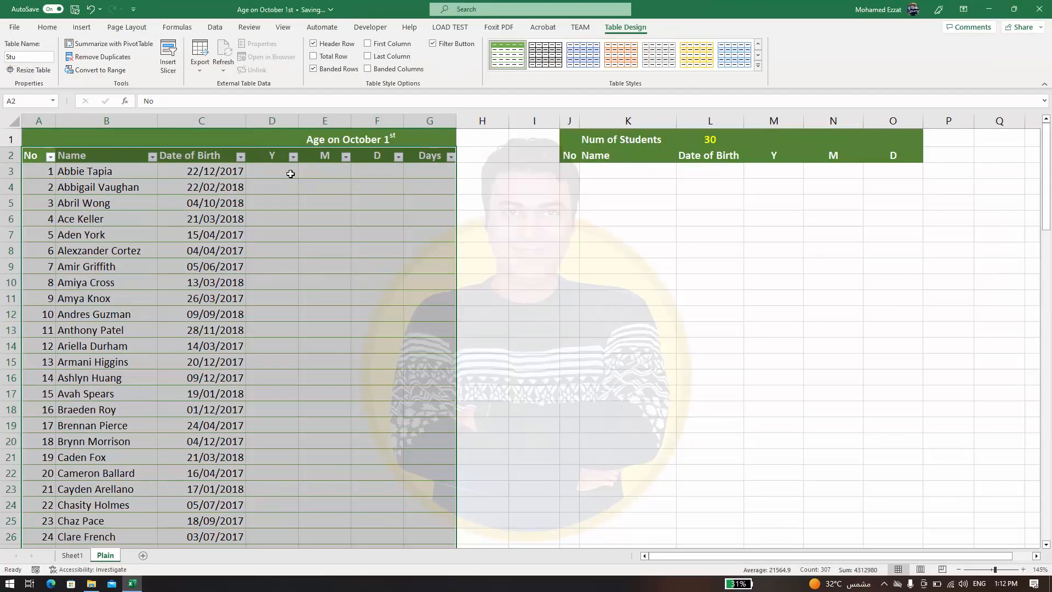
Fill the Y column from D3 with =DATEDIF([@[Date of Birth]],"01/10/2023","Y") to calculate the age in years.
{"action": "left_click", "coordinate": [291, 174]}
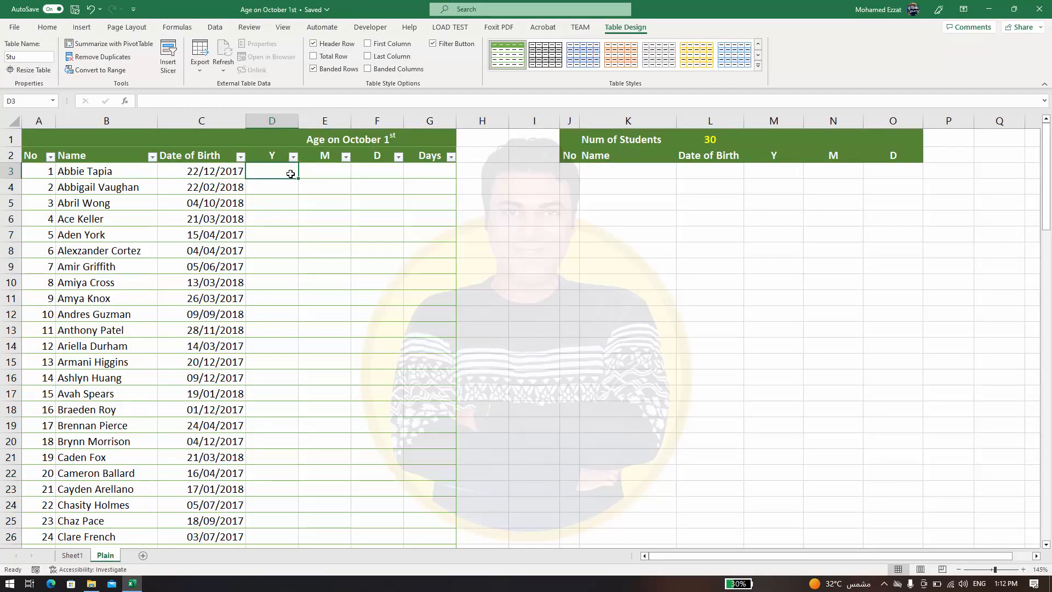
{"action": "type", "text": "="}
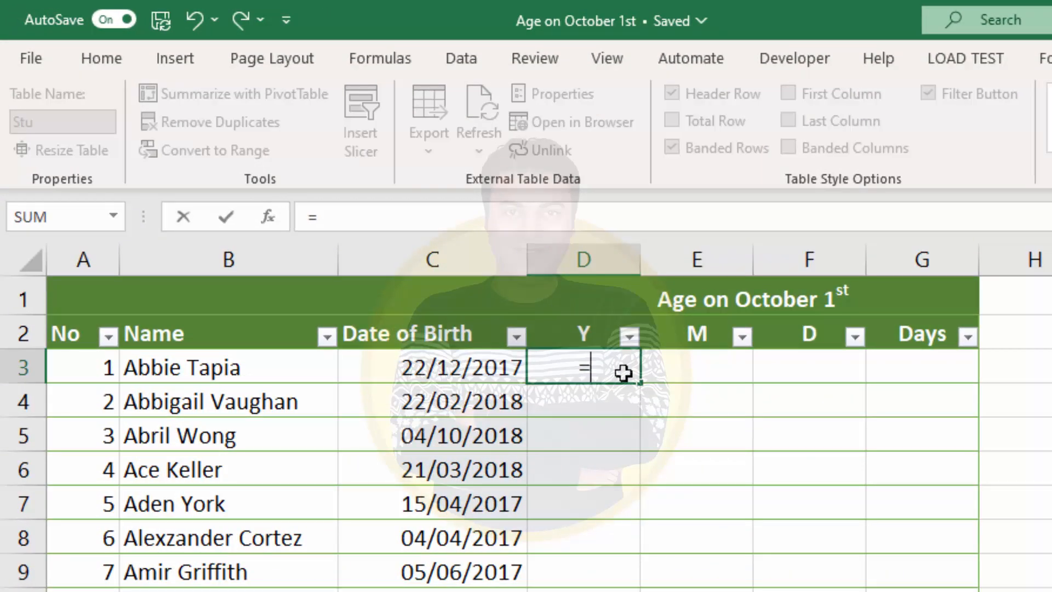
{"action": "type", "text": "datedif"}
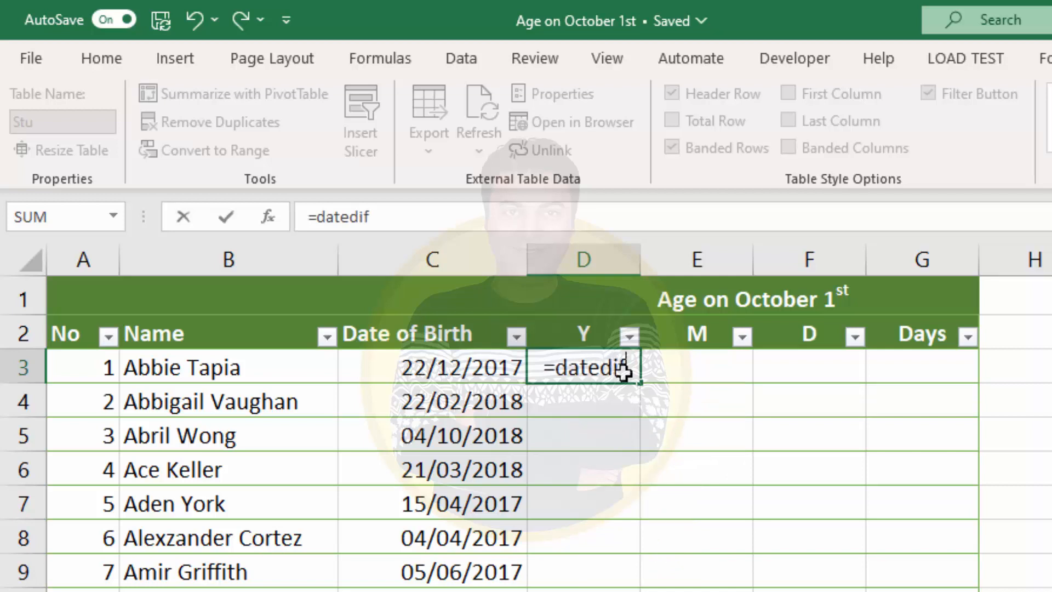
{"action": "type", "text": "("}
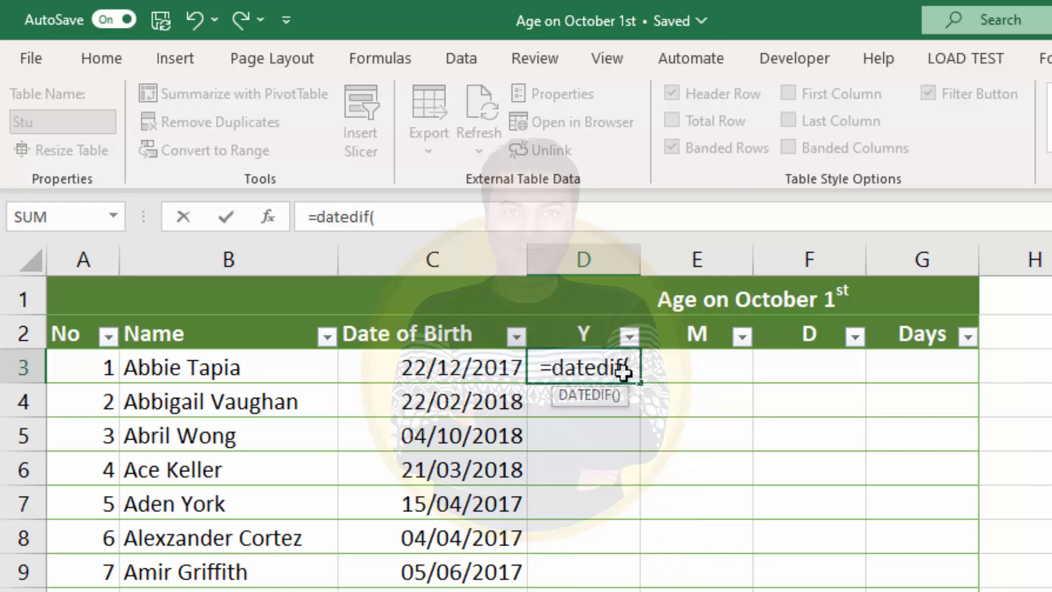
{"action": "left_click", "coordinate": [438, 370]}
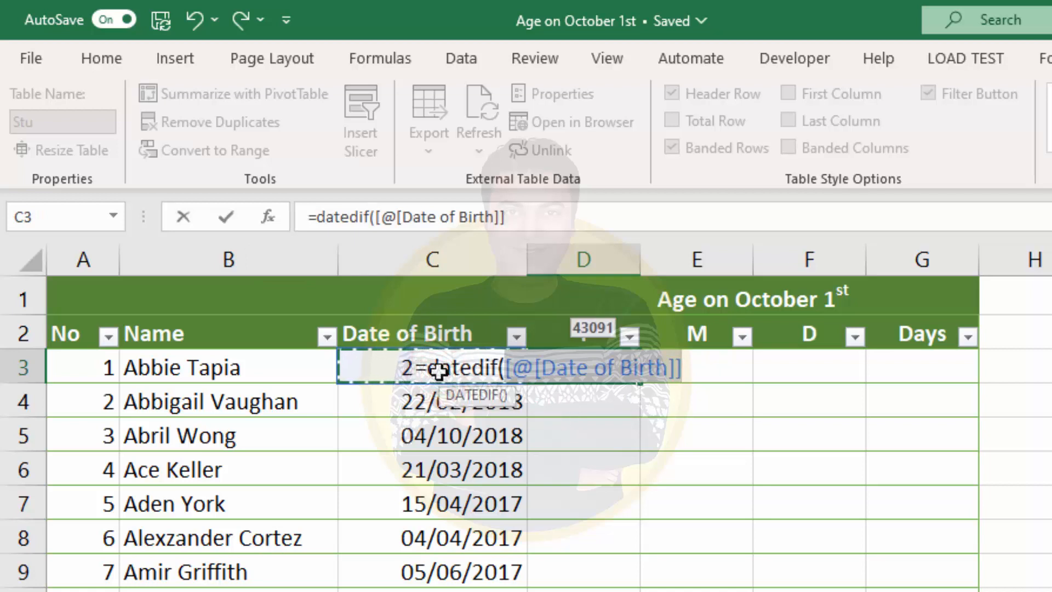
{"action": "type", "text": ","}
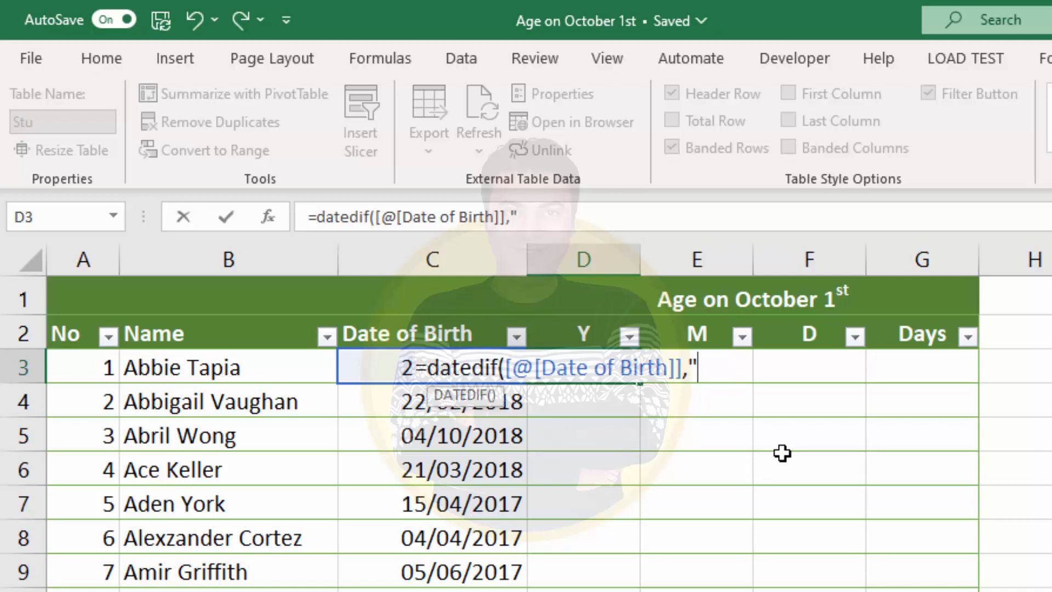
{"action": "type", "text": "01/10/2023"}
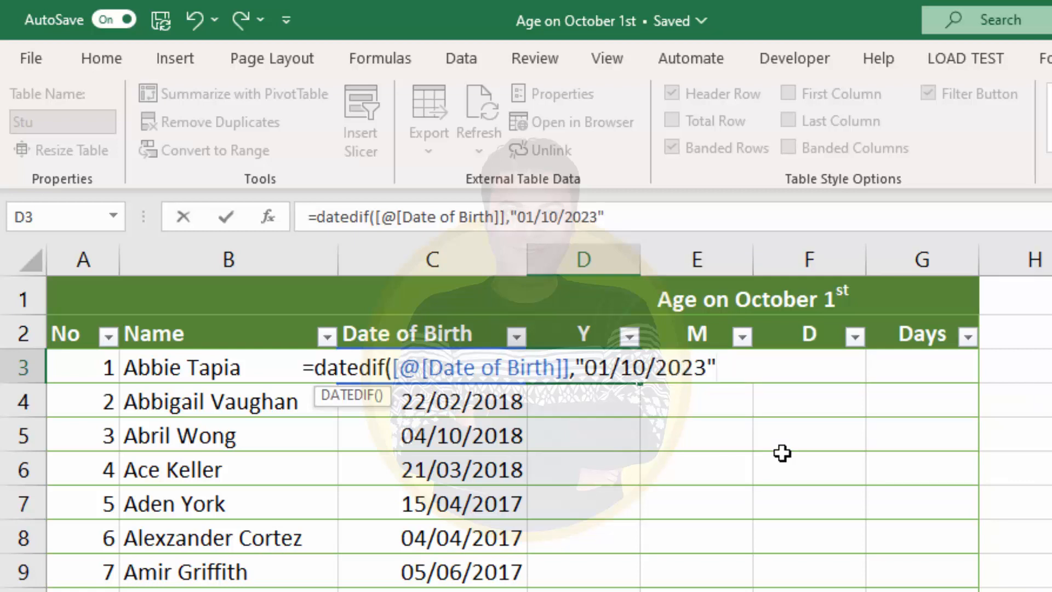
{"action": "type", "text": "\",\"Y\")"}
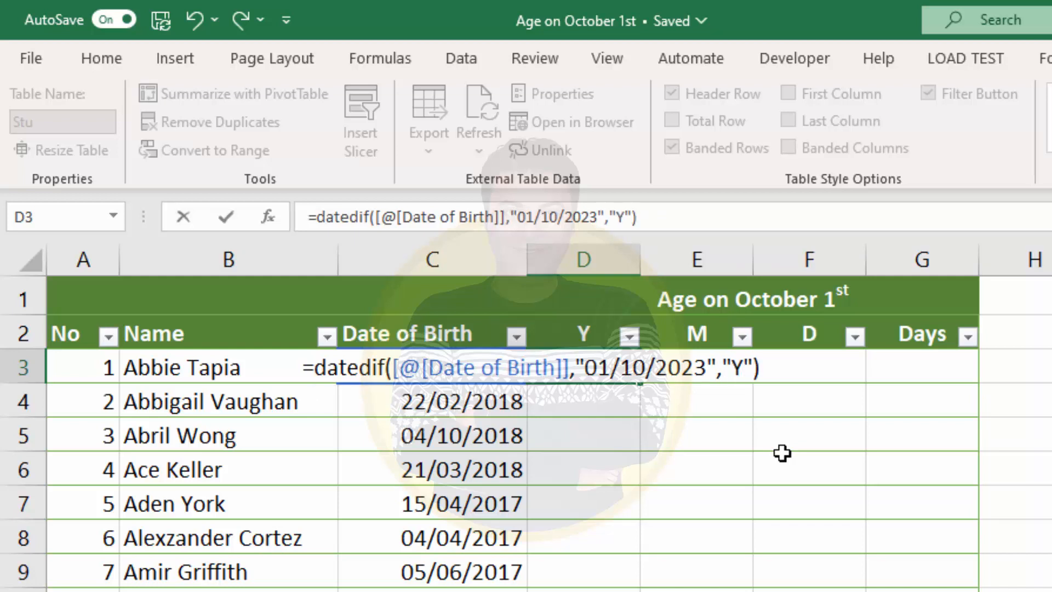
{"action": "key", "text": "Return"}
Replace the text date in the D3 formula with DATE(2023,10,1), giving =DATEDIF([@[Date of Birth]],DATE(2023,10,1),"Y").
{"action": "left_click", "coordinate": [605, 357]}
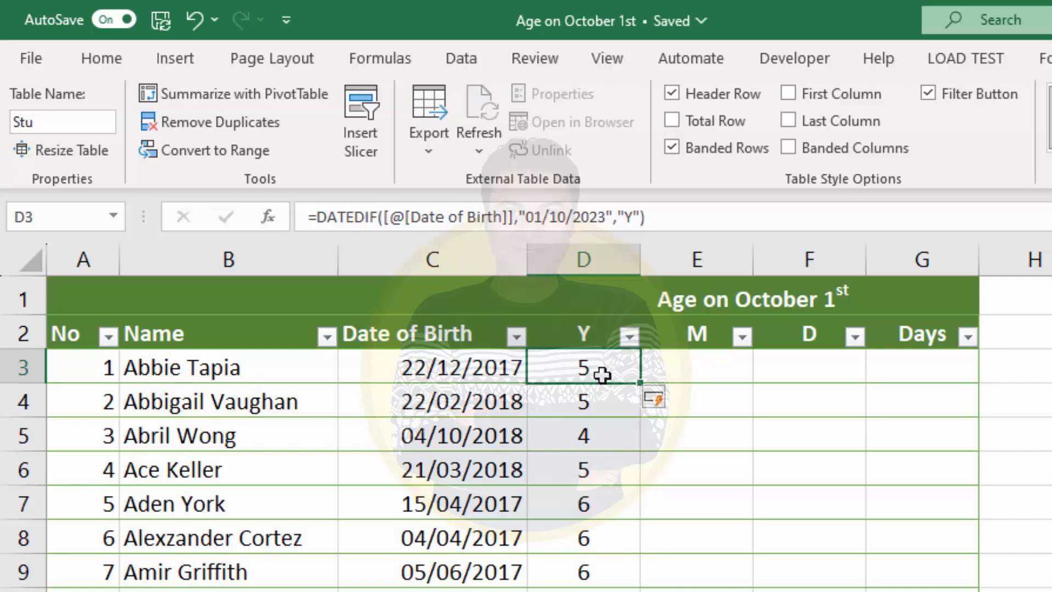
{"action": "left_click", "coordinate": [516, 216]}
{"action": "left_click_drag", "start_coordinate": [519, 216], "coordinate": [616, 211]}
{"action": "type", "text": "d"}
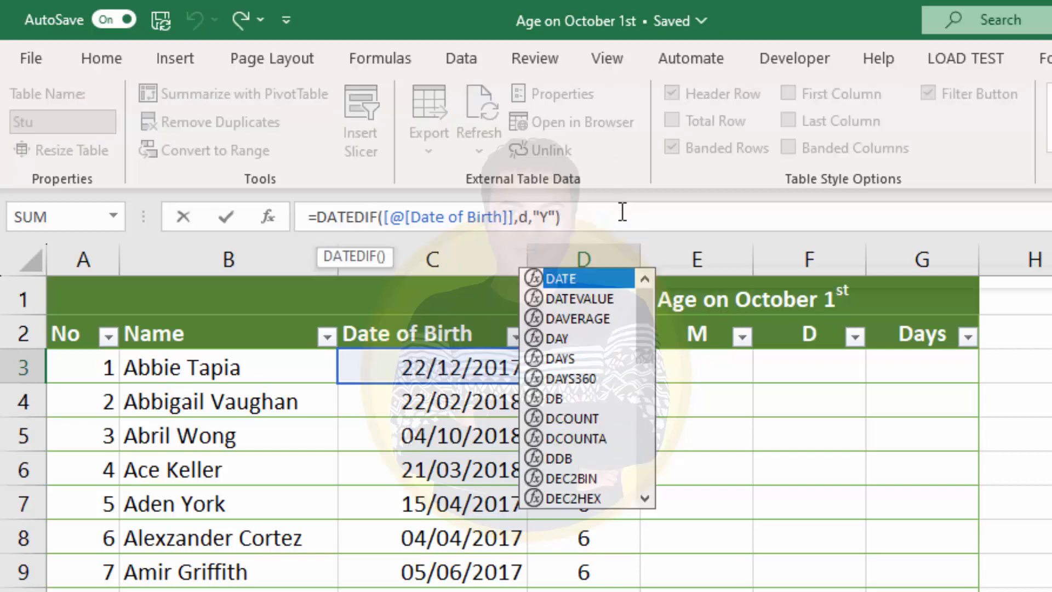
{"action": "type", "text": "ate"}
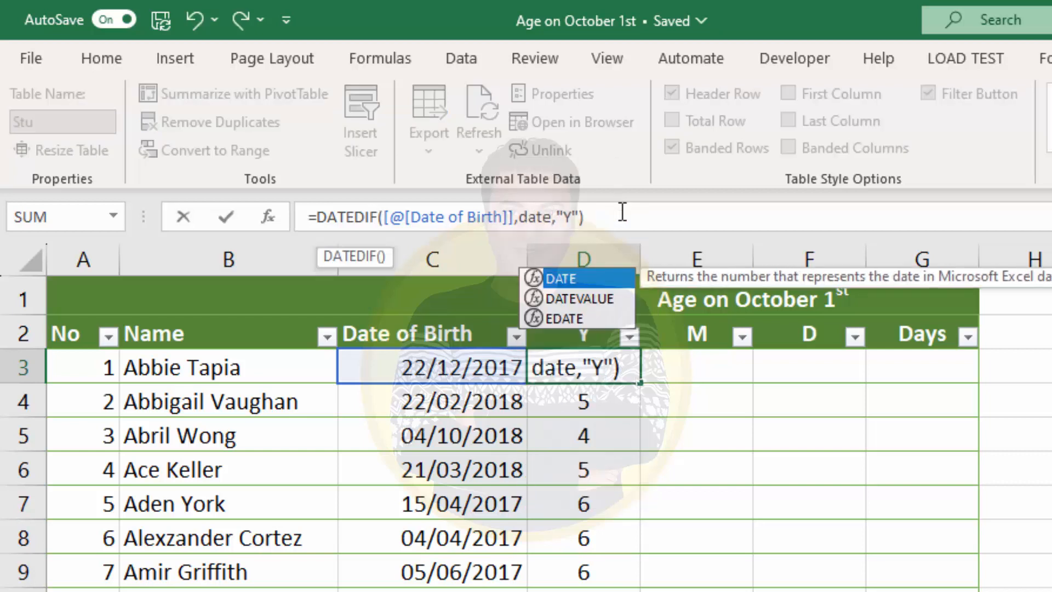
{"action": "type", "text": "("}
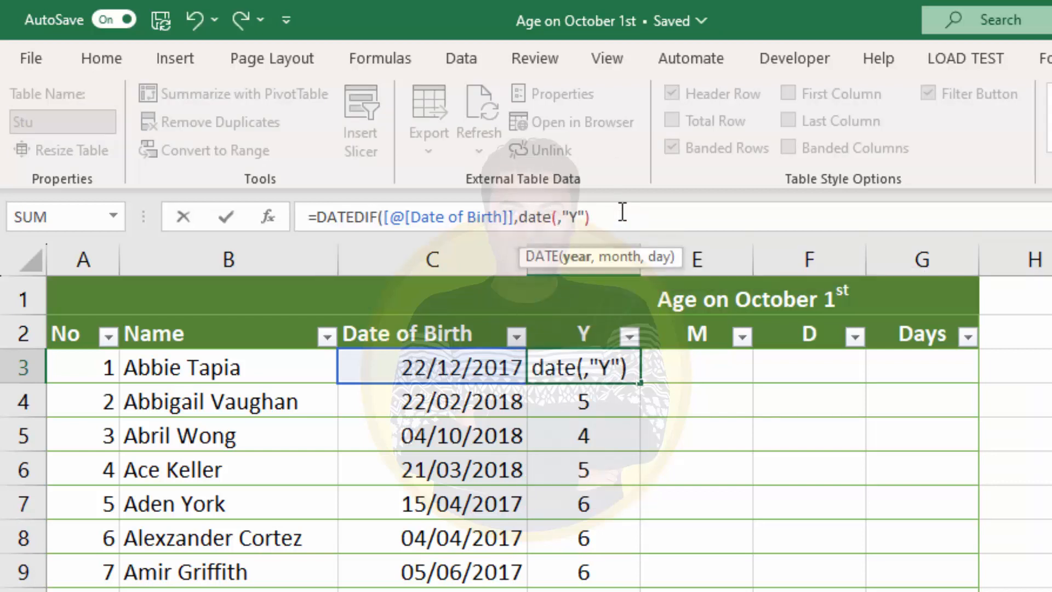
{"action": "type", "text": ")"}
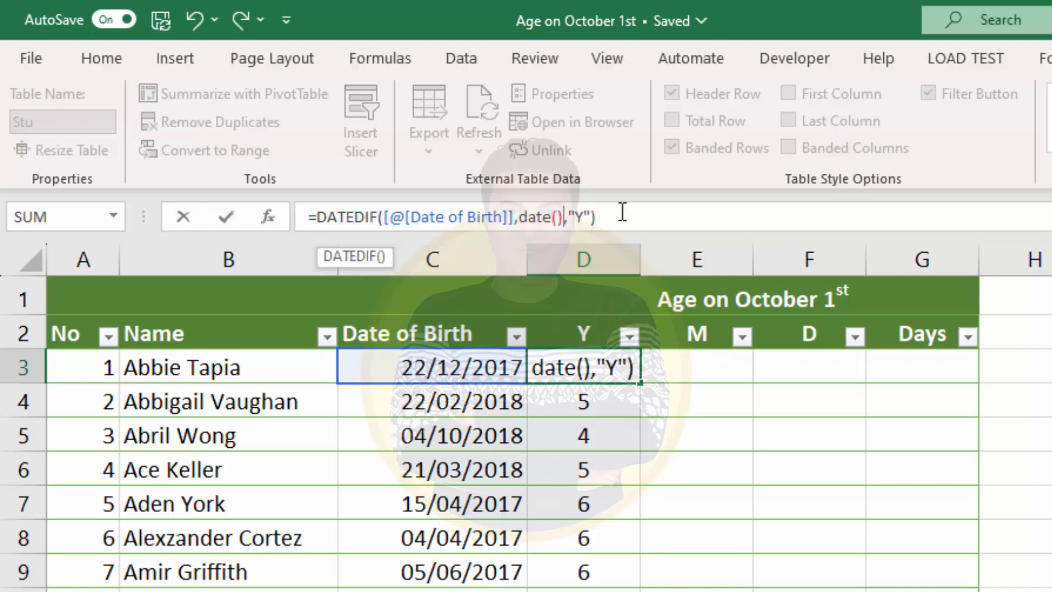
{"action": "left_click", "coordinate": [557, 217]}
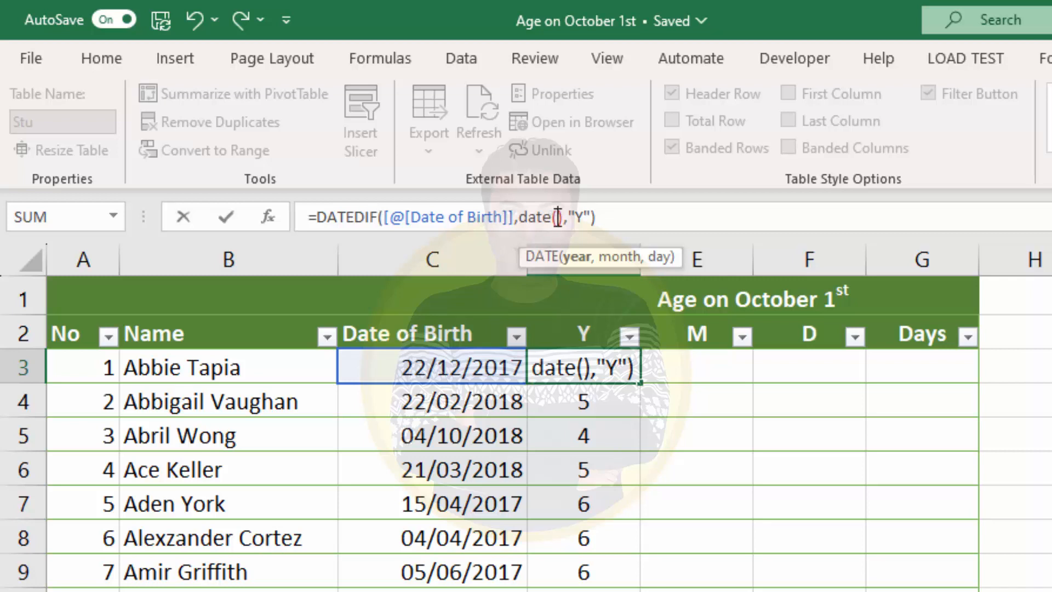
{"action": "type", "text": "2023"}
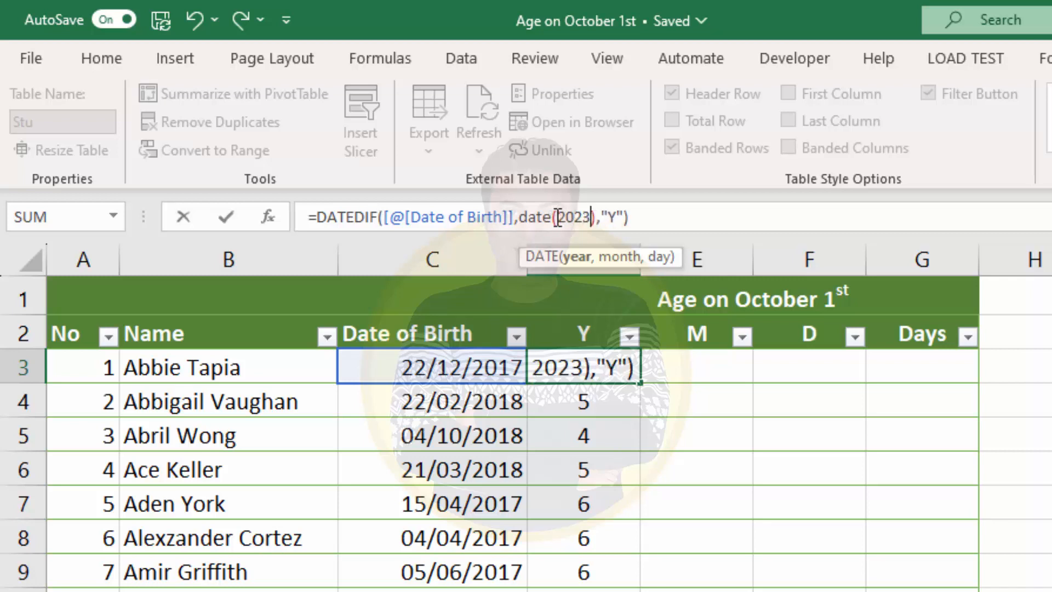
{"action": "type", "text": ","}
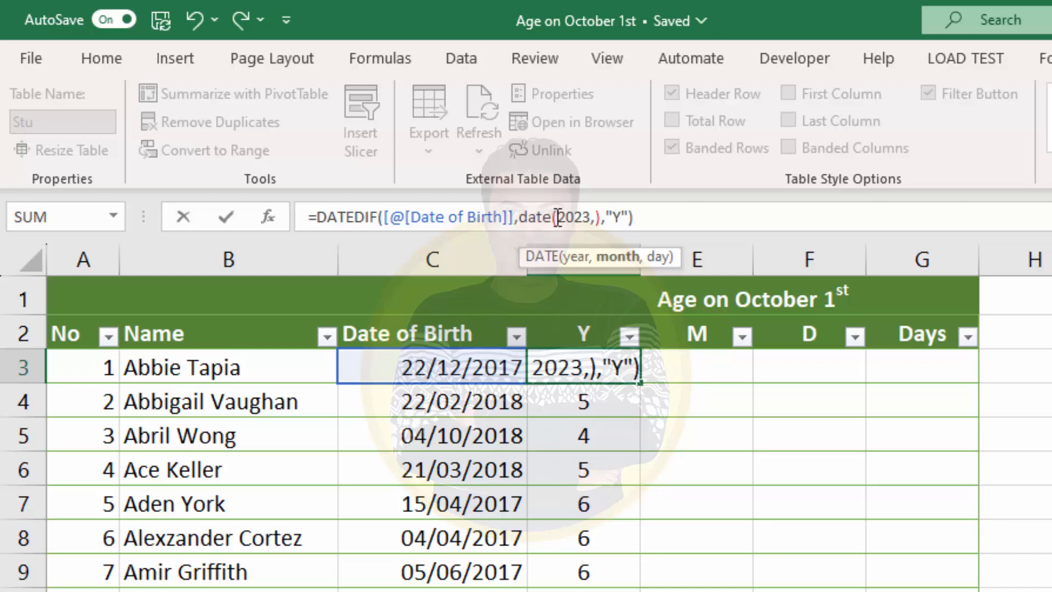
{"action": "type", "text": "10,"}
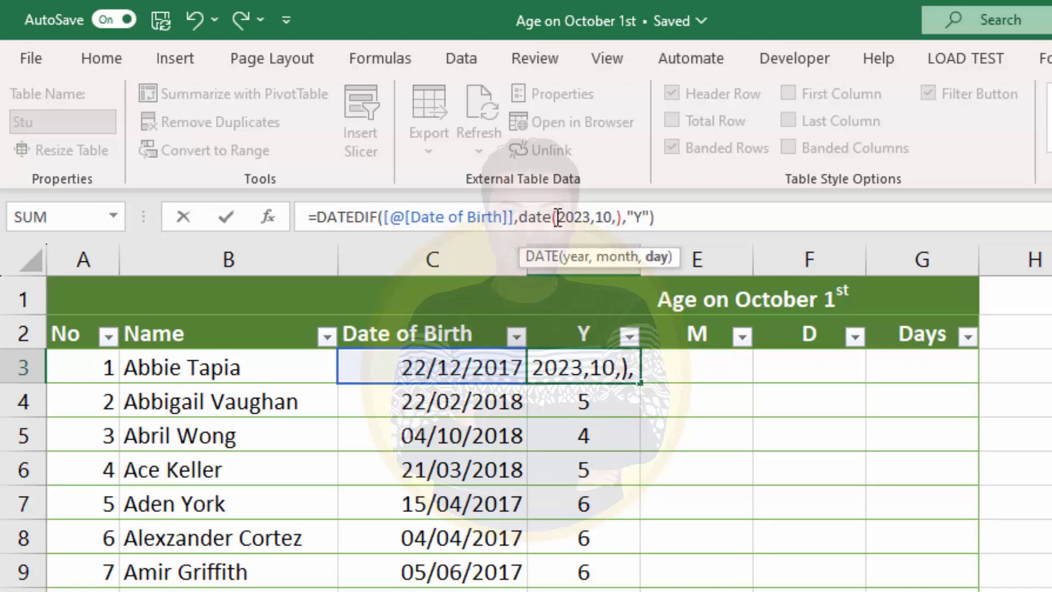
{"action": "type", "text": "1"}
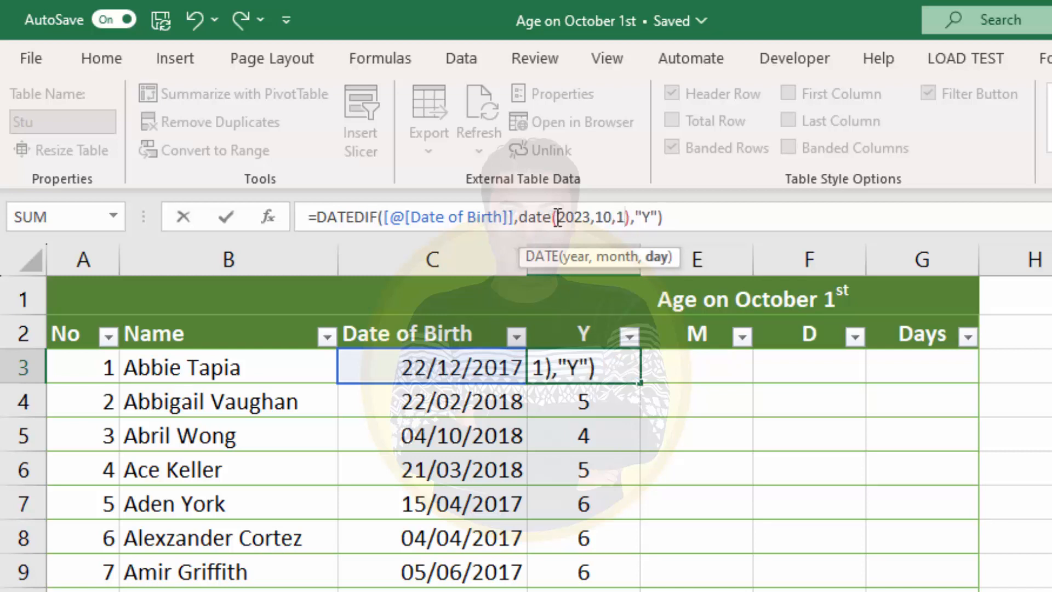
{"action": "key", "text": "Return"}
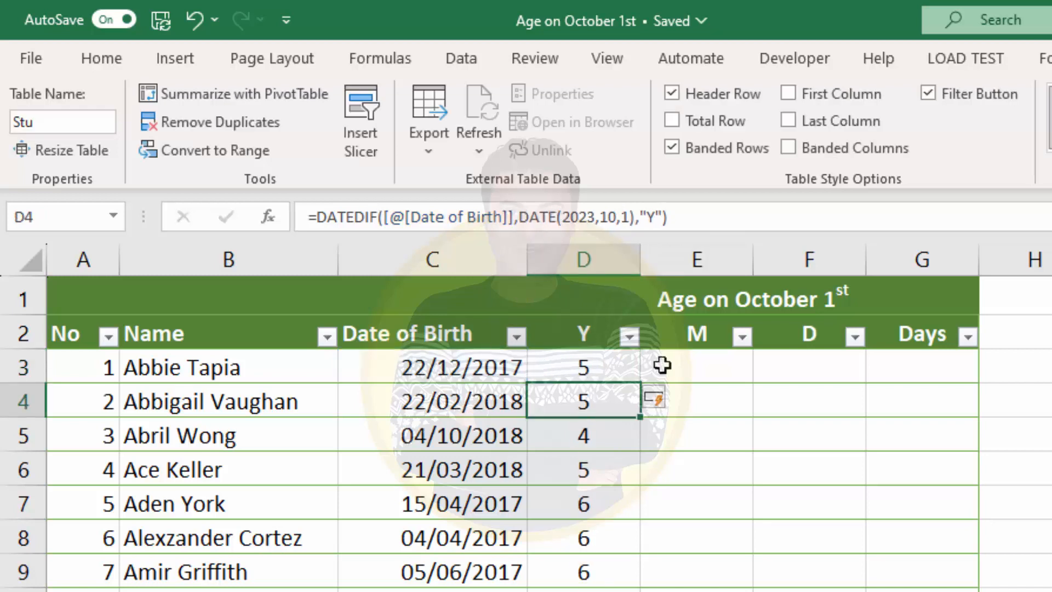
Copy the complete DATEDIF formula text from D3 and leave the cell unchanged.
{"action": "left_click", "coordinate": [609, 368]}
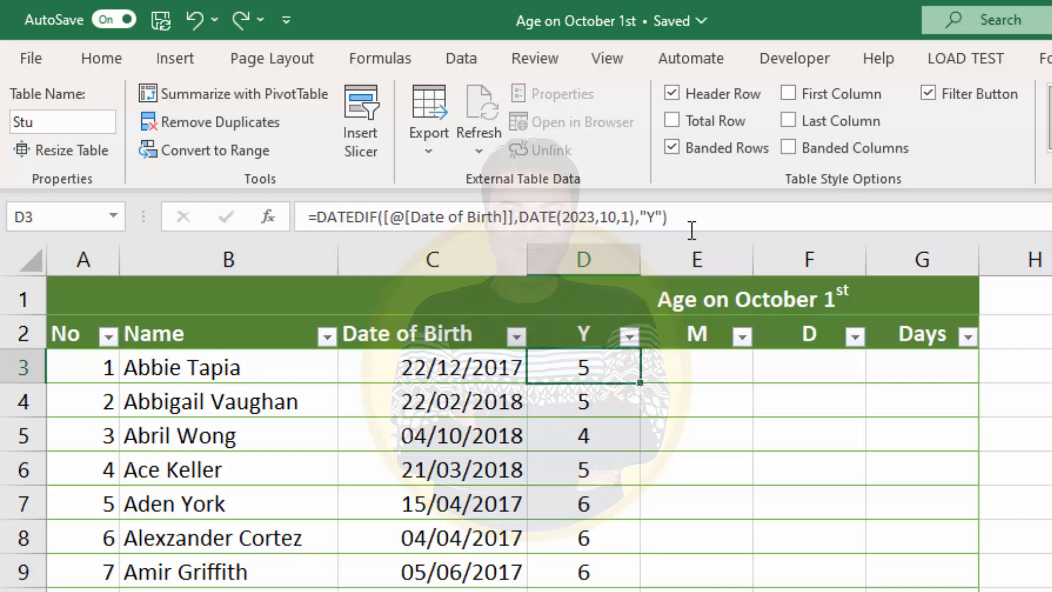
{"action": "left_click_drag", "start_coordinate": [692, 229], "coordinate": [298, 218]}
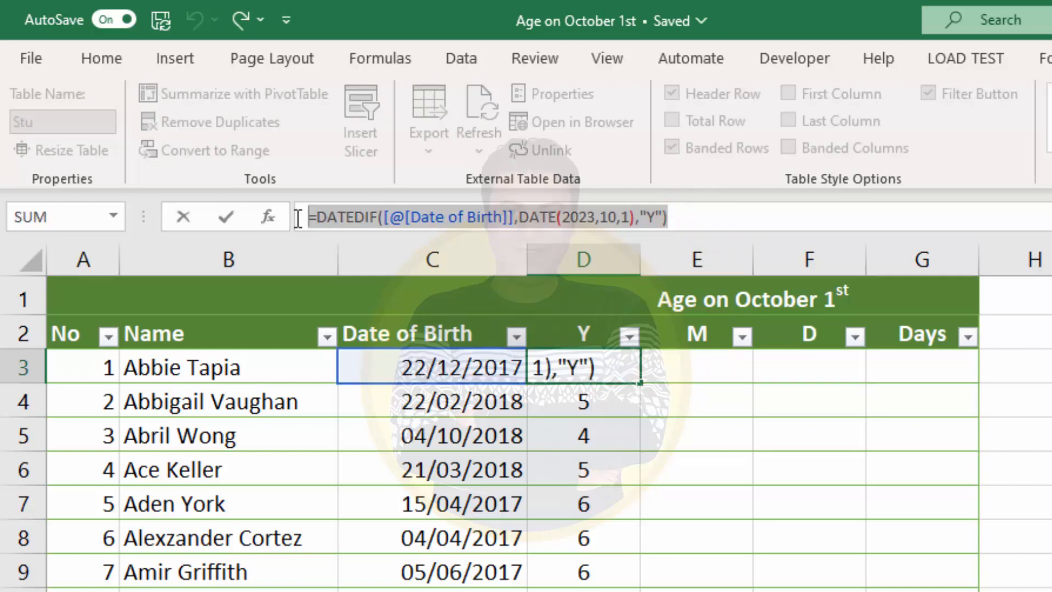
{"action": "key", "text": "ctrl+c"}
{"action": "key", "text": "Escape"}
Fill the M column from E3 with the copied formula, changing its unit to "YM" to calculate the remaining months.
{"action": "left_click", "coordinate": [724, 364]}
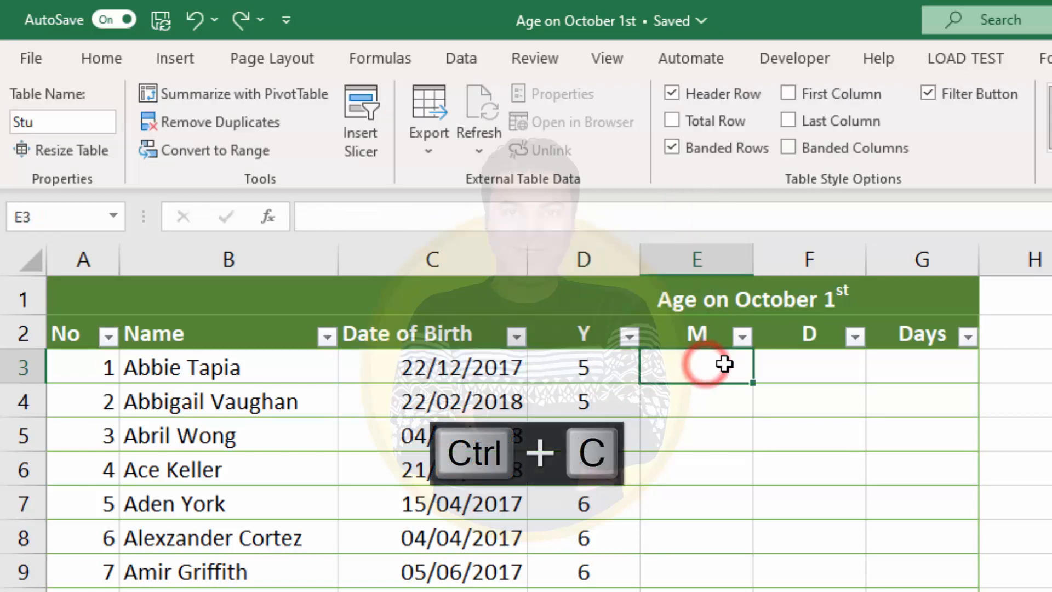
{"action": "left_click", "coordinate": [788, 365]}
{"action": "left_click", "coordinate": [719, 367]}
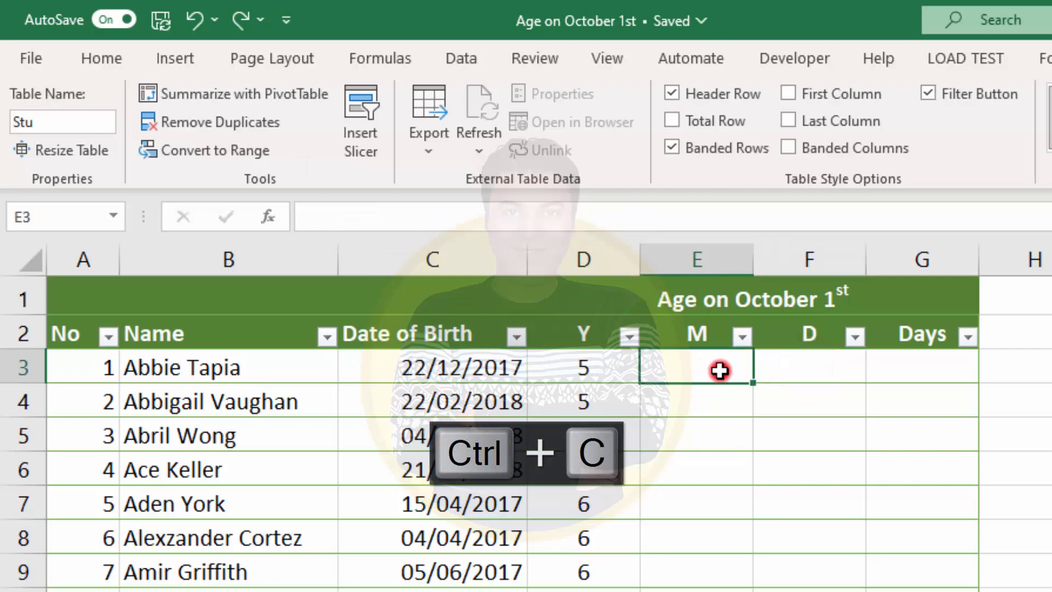
{"action": "left_click", "coordinate": [591, 227]}
{"action": "key", "text": "ctrl+v"}
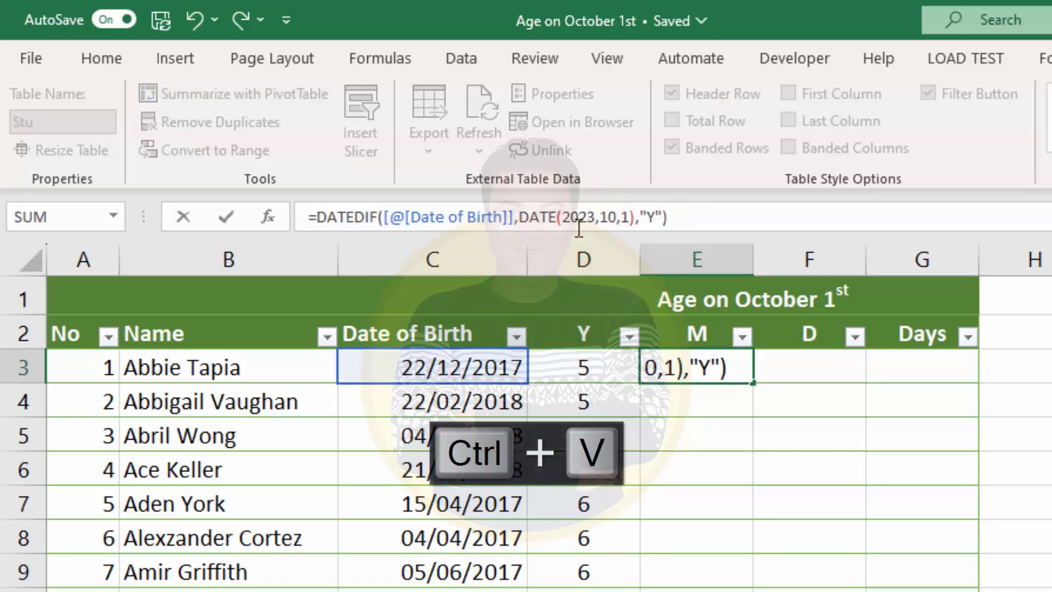
{"action": "left_click", "coordinate": [651, 216]}
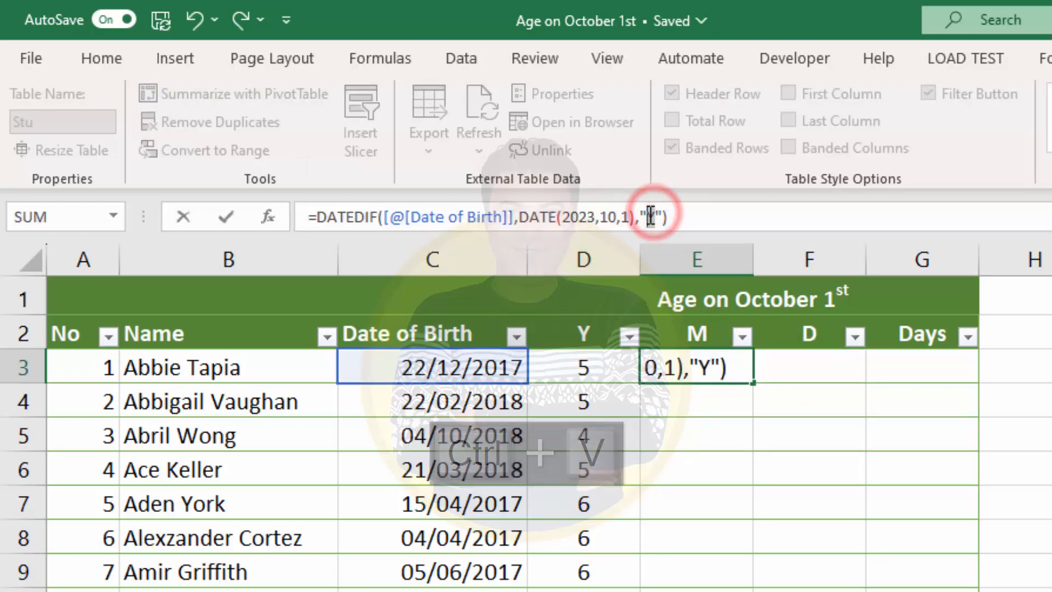
{"action": "double_click", "coordinate": [651, 217]}
{"action": "left_click", "coordinate": [652, 216]}
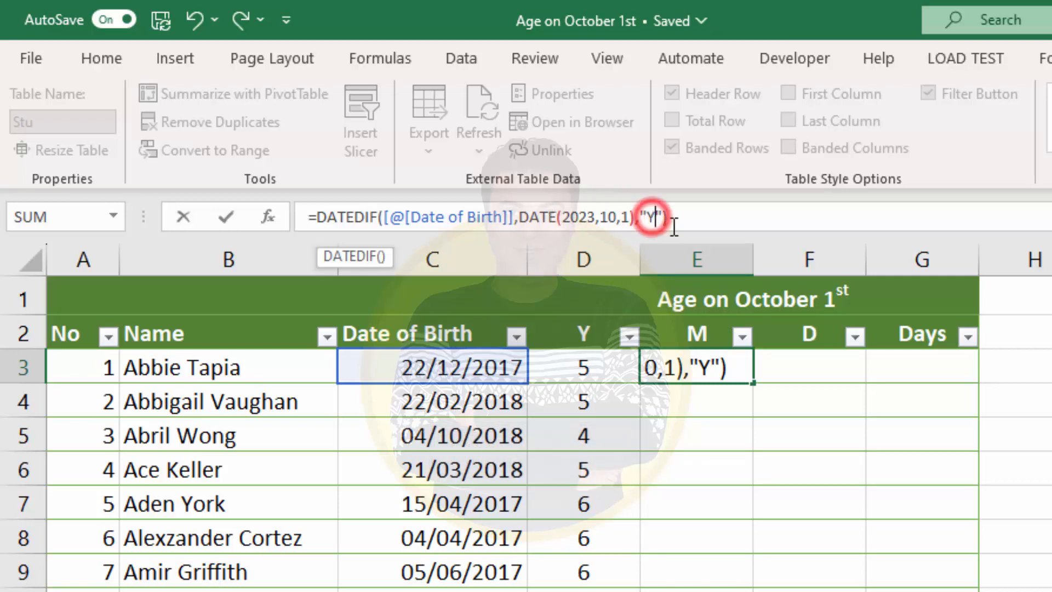
{"action": "type", "text": "M"}
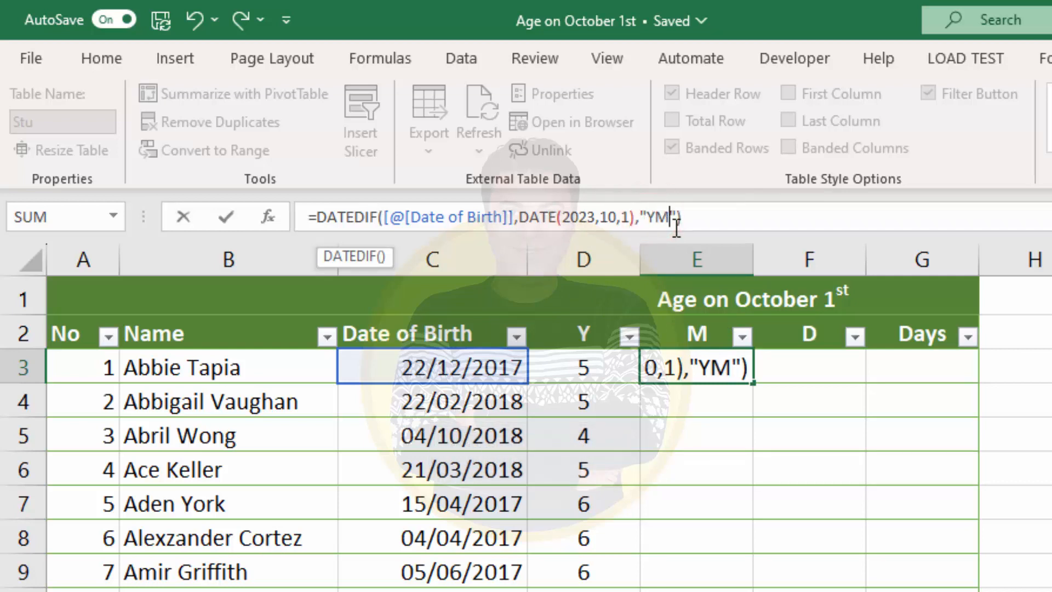
{"action": "key", "text": "Return"}
Fill the D column from F3 with the copied formula, changing its unit to "MD" to calculate the remaining days.
{"action": "left_click", "coordinate": [808, 356]}
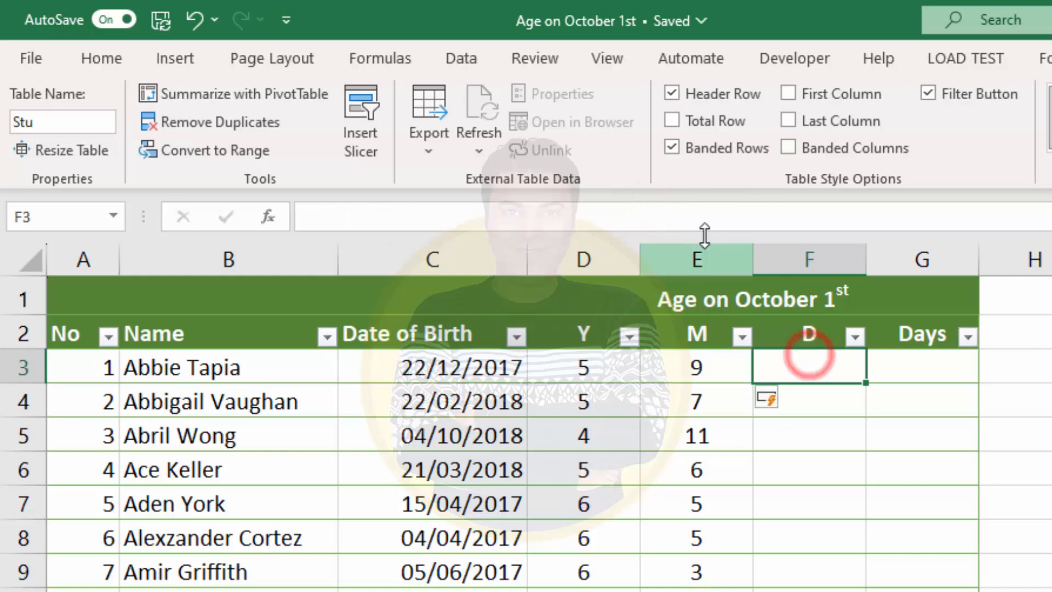
{"action": "left_click", "coordinate": [704, 221]}
{"action": "key", "text": "ctrl+v"}
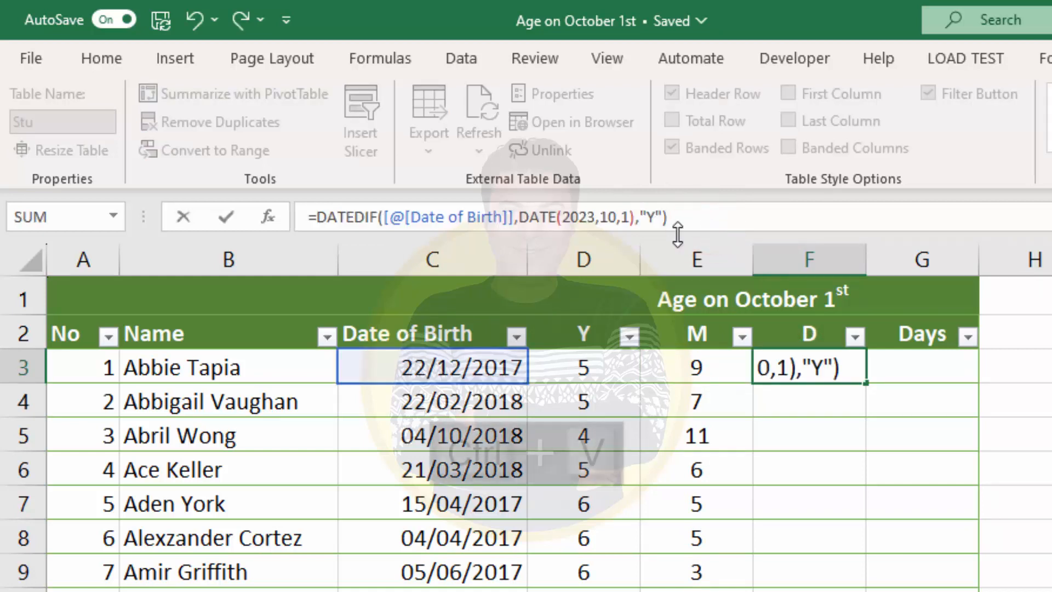
{"action": "double_click", "coordinate": [646, 217]}
{"action": "type", "text": "MD"}
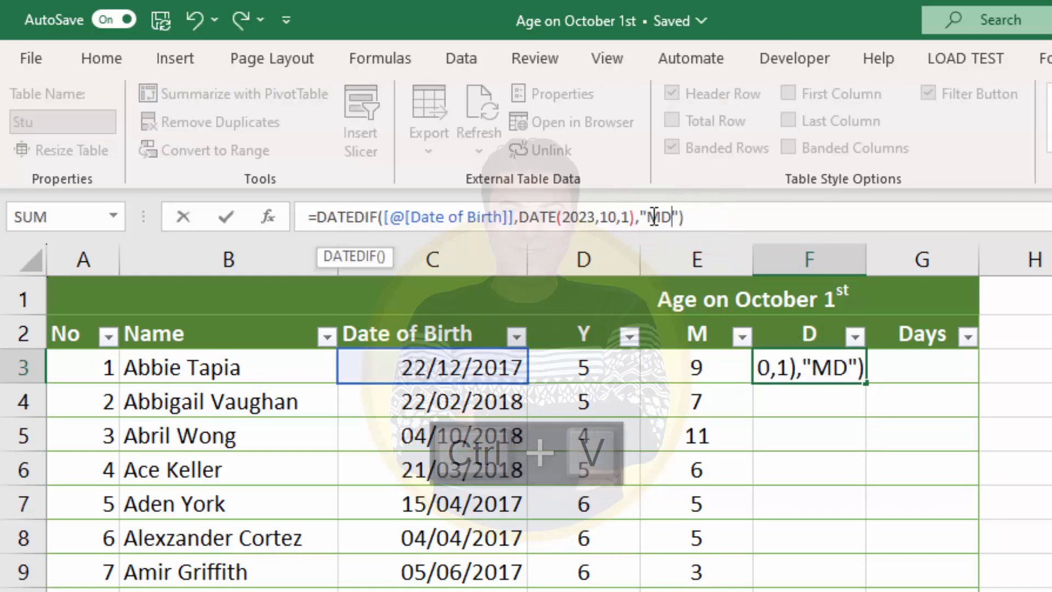
{"action": "key", "text": "Return"}
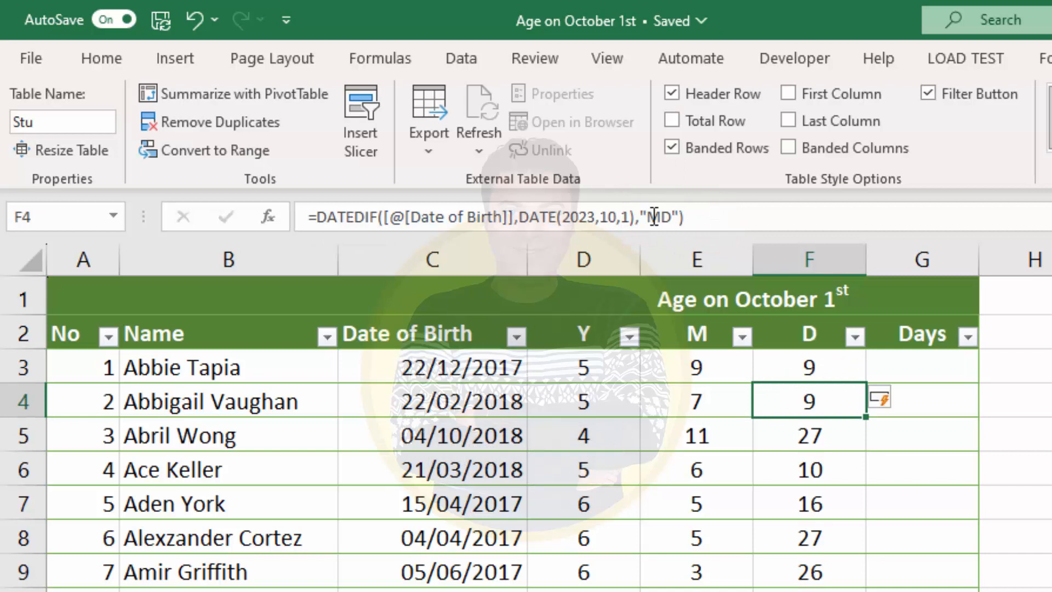
Review the year, month and day formulas in D3, E3 and F3 against the first student's date of birth.
{"action": "left_click", "coordinate": [811, 363]}
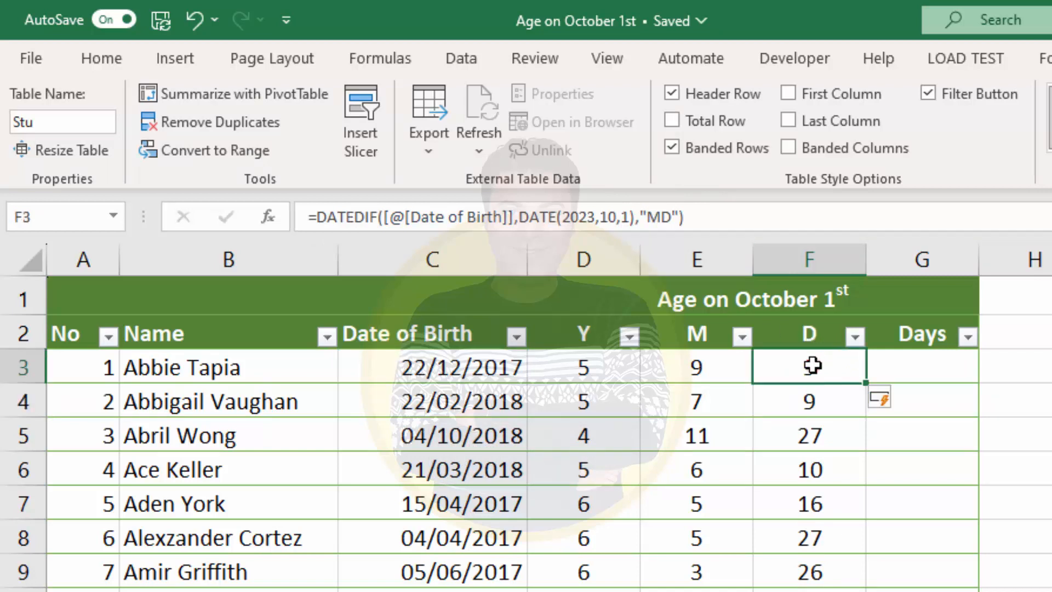
{"action": "left_click", "coordinate": [611, 363]}
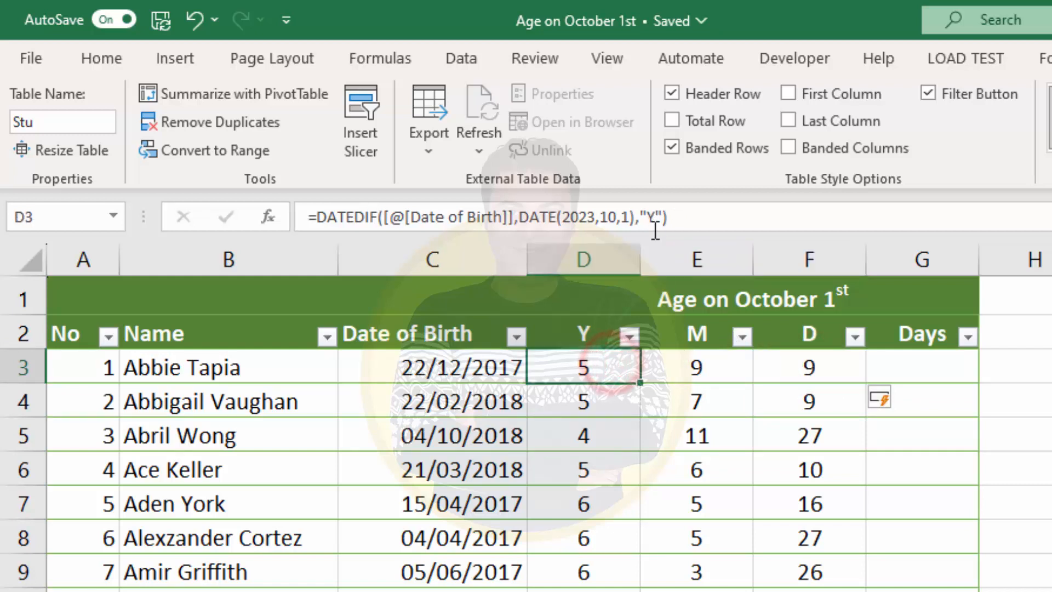
{"action": "left_click", "coordinate": [696, 359]}
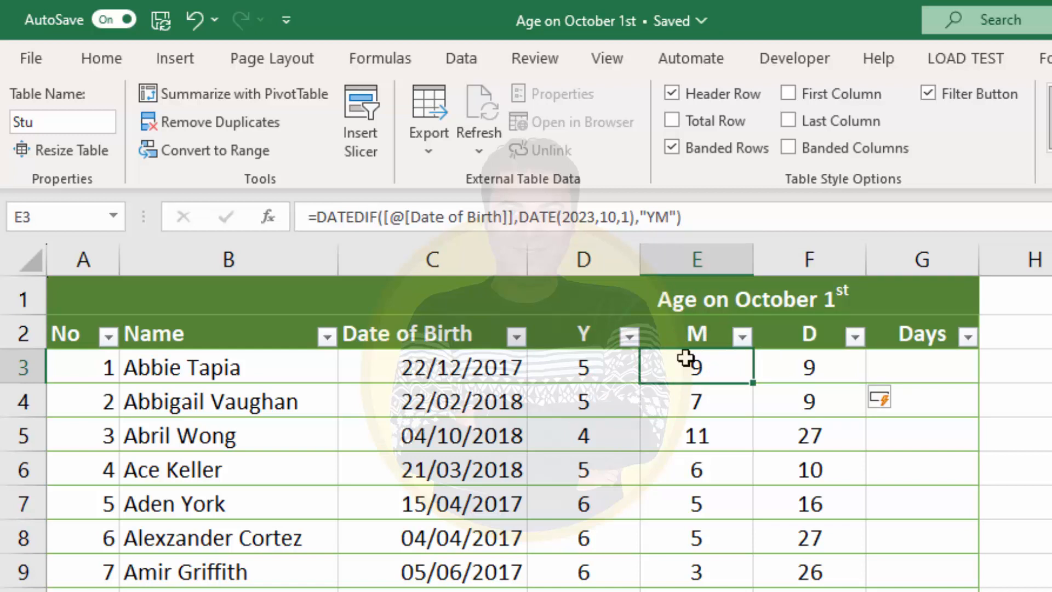
{"action": "left_click", "coordinate": [792, 366]}
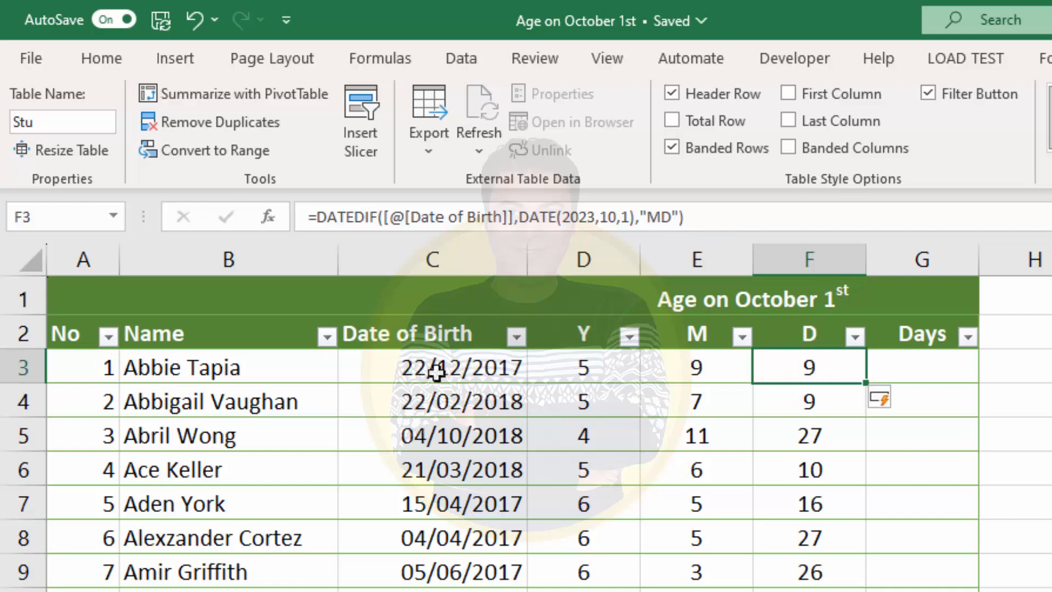
{"action": "left_click", "coordinate": [156, 372]}
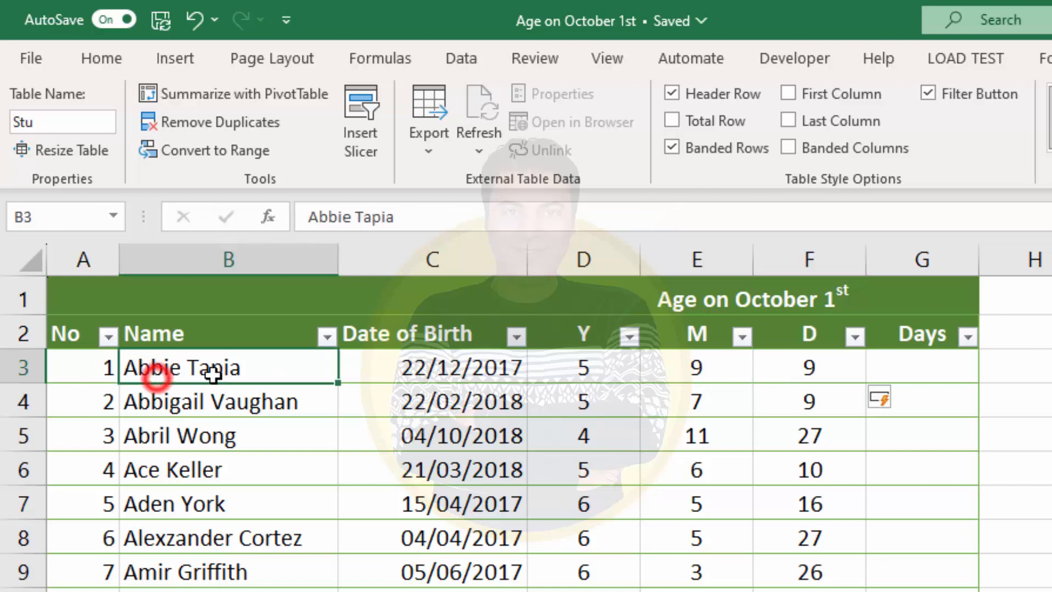
{"action": "left_click", "coordinate": [482, 369]}
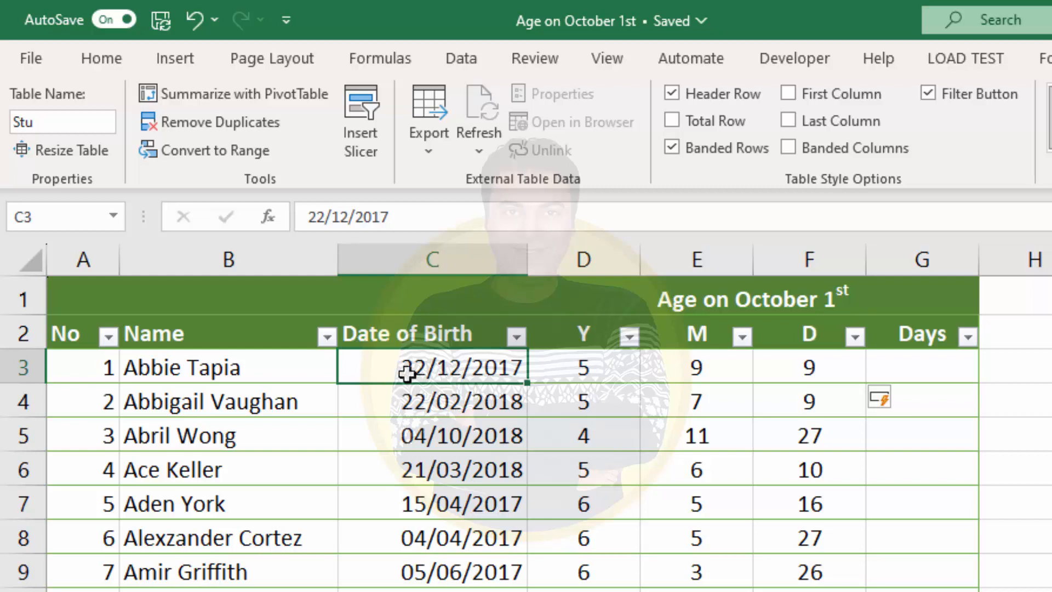
{"action": "left_click", "coordinate": [571, 367]}
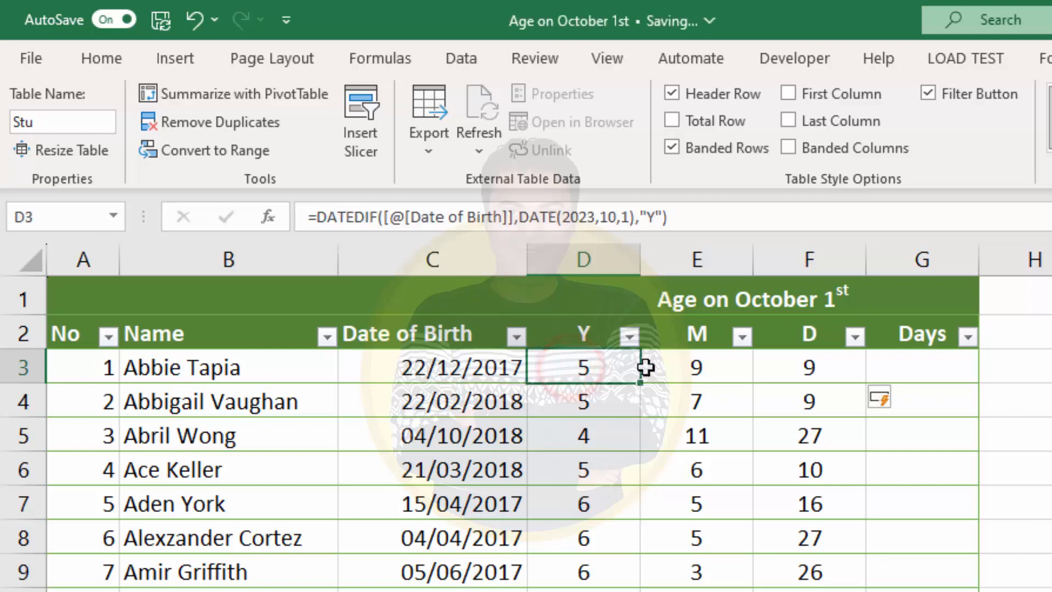
{"action": "left_click", "coordinate": [679, 365]}
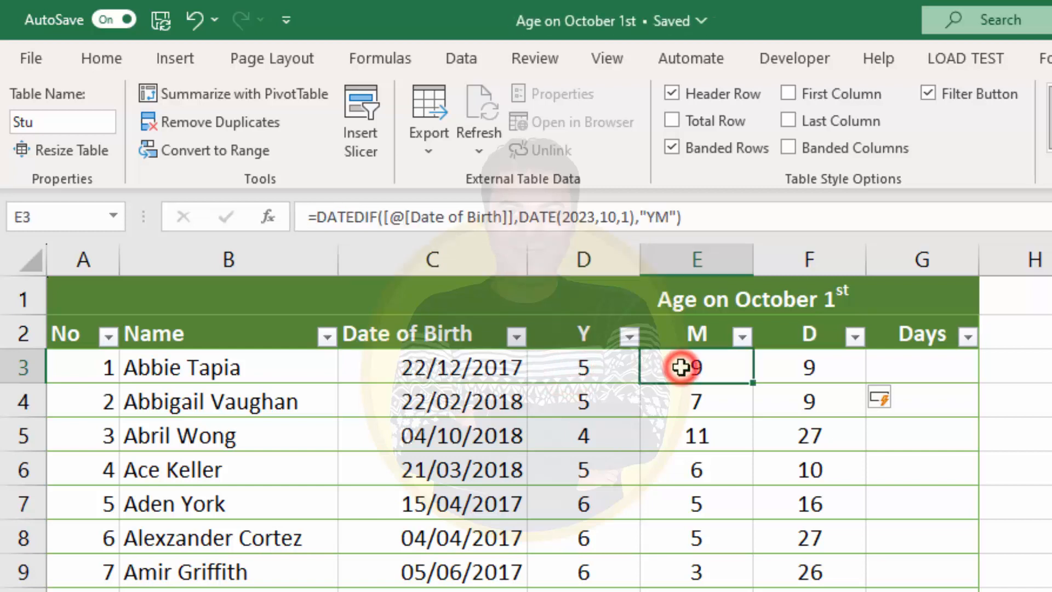
{"action": "left_click", "coordinate": [785, 373]}
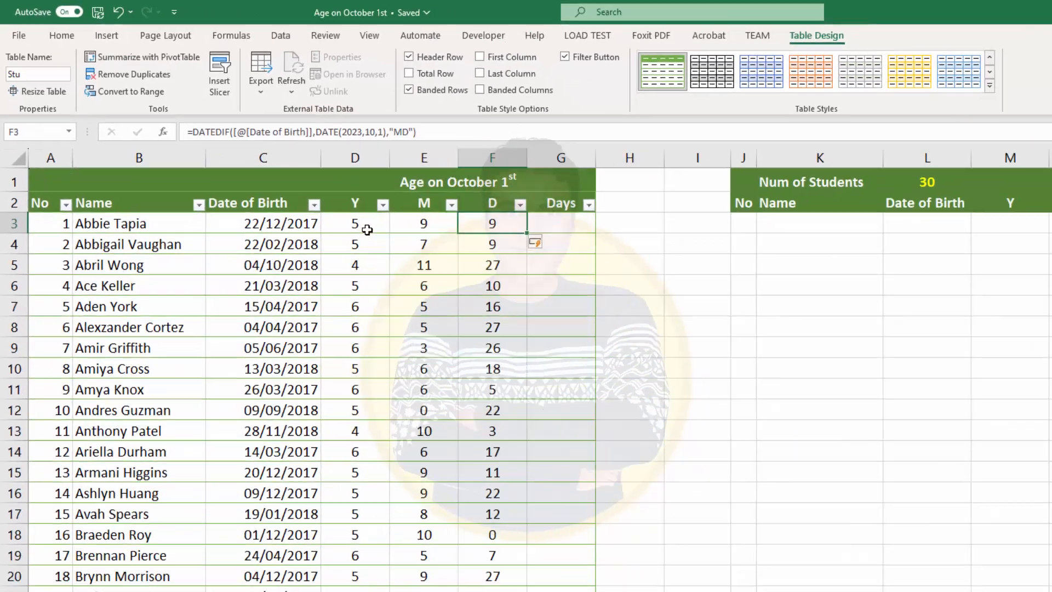
Look through the calculated ages down the student table and return to the Y column header.
{"action": "left_click", "coordinate": [602, 367]}
{"action": "scroll", "coordinate": [603, 371], "scroll_direction": "down", "scroll_amount": 3}
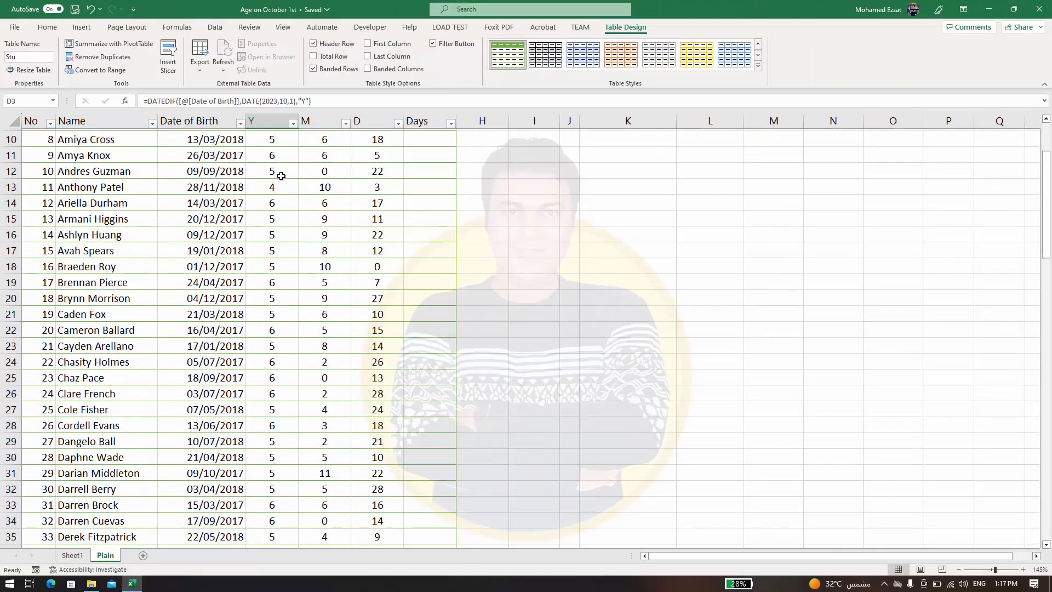
{"action": "scroll", "coordinate": [281, 176], "scroll_direction": "down", "scroll_amount": 1}
{"action": "scroll", "coordinate": [281, 176], "scroll_direction": "up", "scroll_amount": 4}
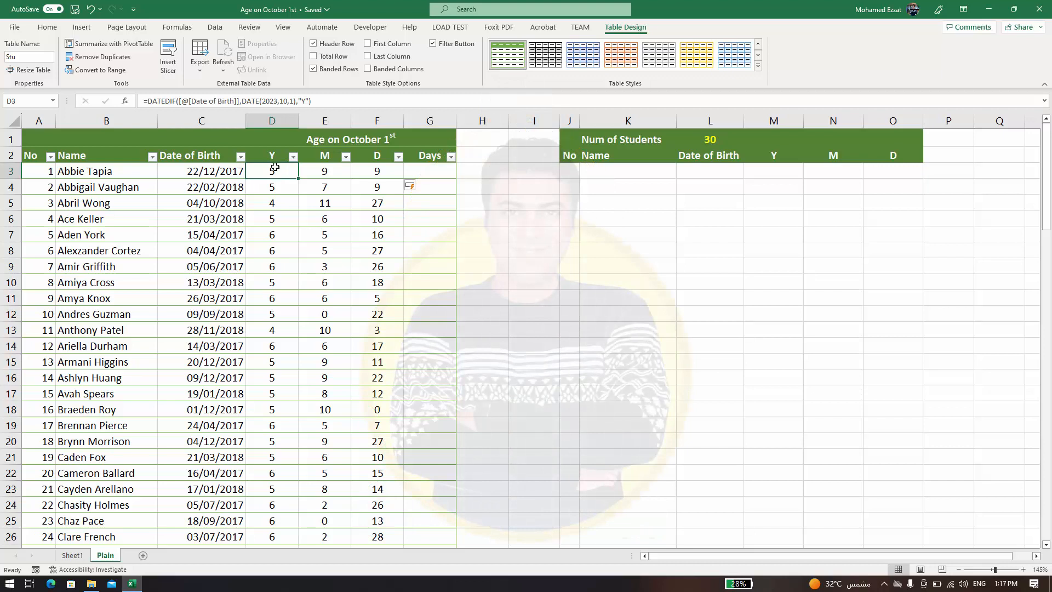
{"action": "left_click", "coordinate": [275, 159]}
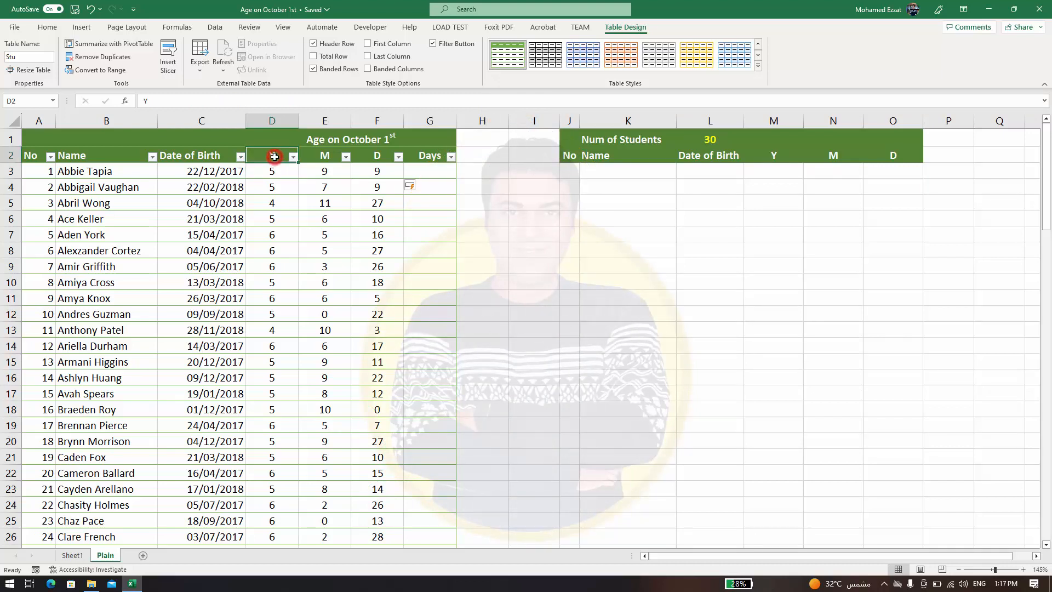
Set up a custom sort of the student table with Y ordered Largest to Smallest as the first level.
{"action": "left_click", "coordinate": [47, 27]}
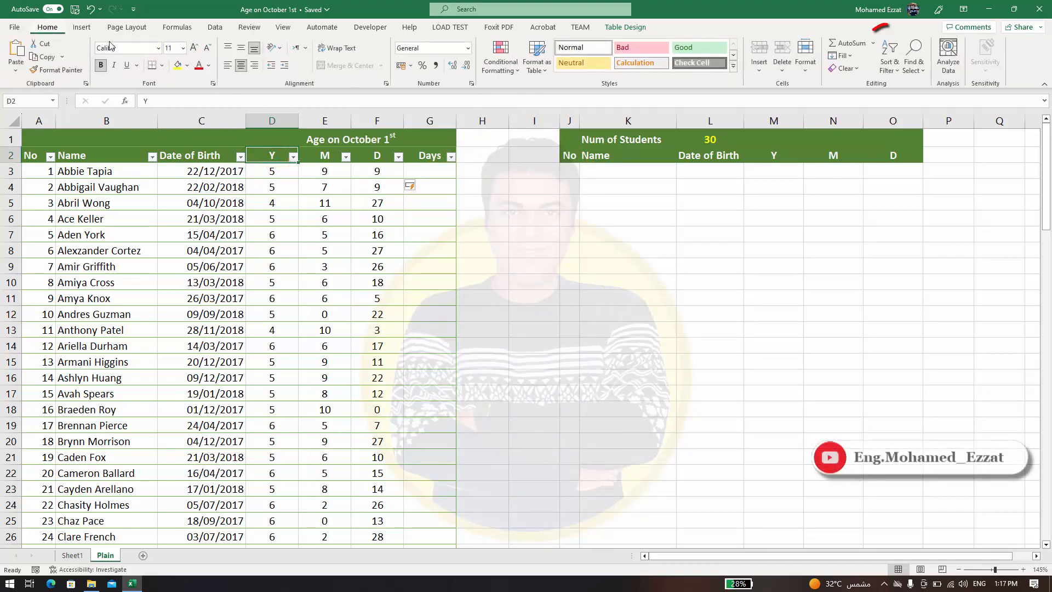
{"action": "left_click", "coordinate": [887, 75]}
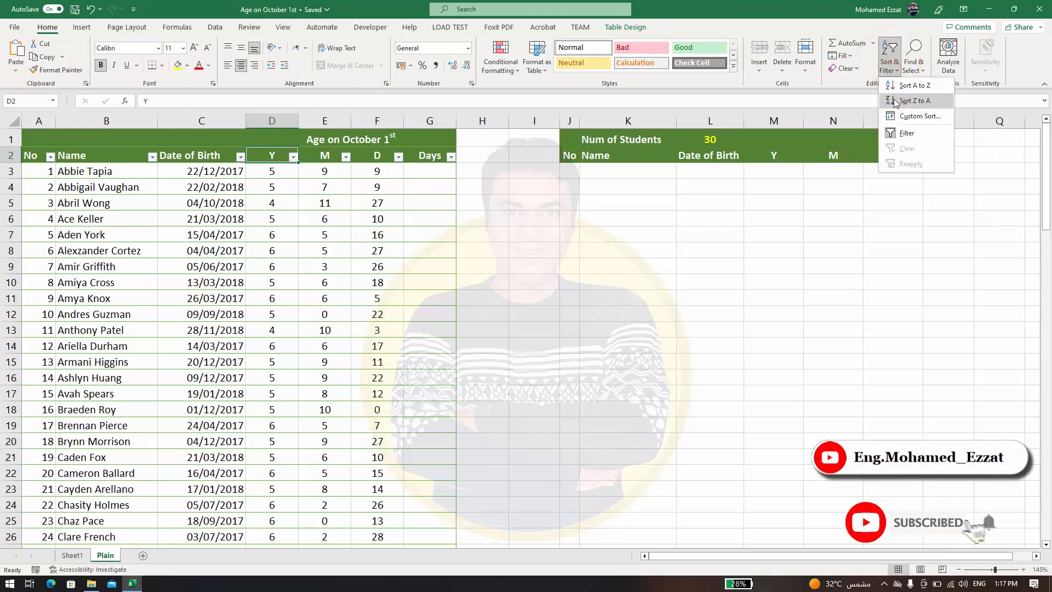
{"action": "left_click", "coordinate": [909, 116]}
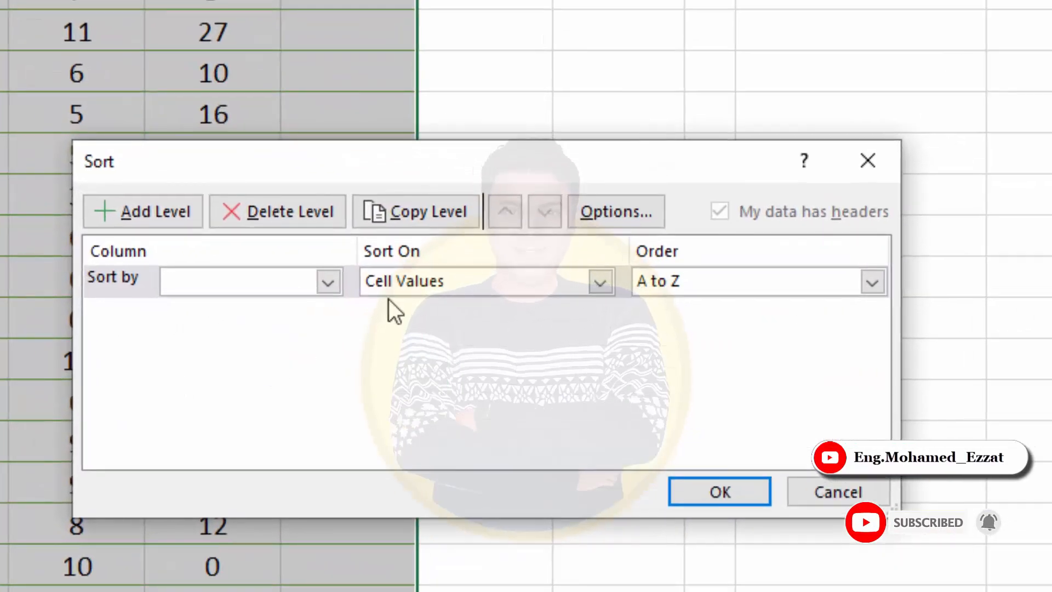
{"action": "left_click", "coordinate": [328, 282]}
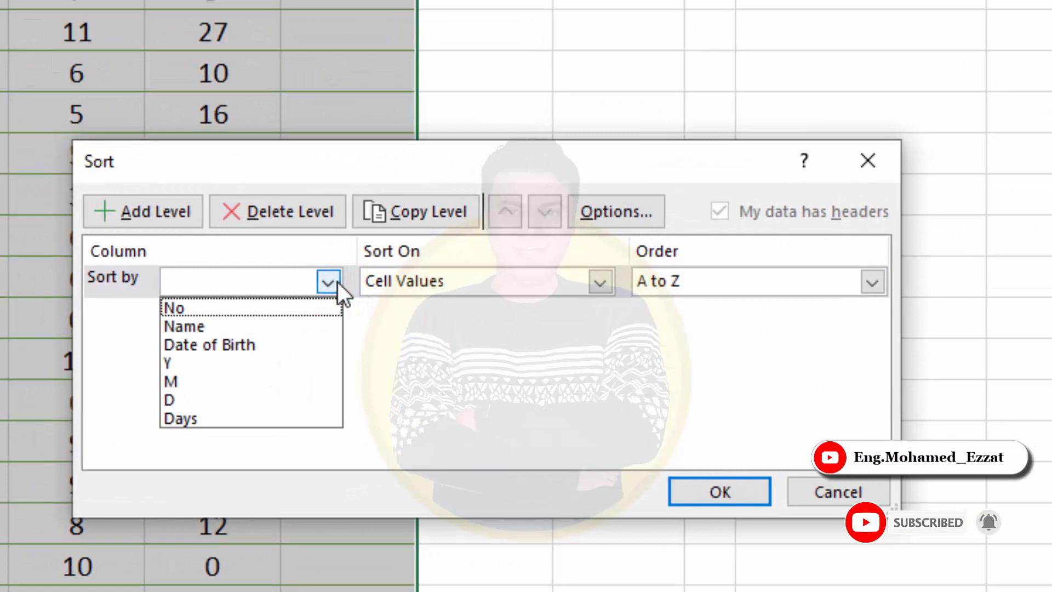
{"action": "left_click", "coordinate": [223, 359]}
{"action": "left_click", "coordinate": [708, 275]}
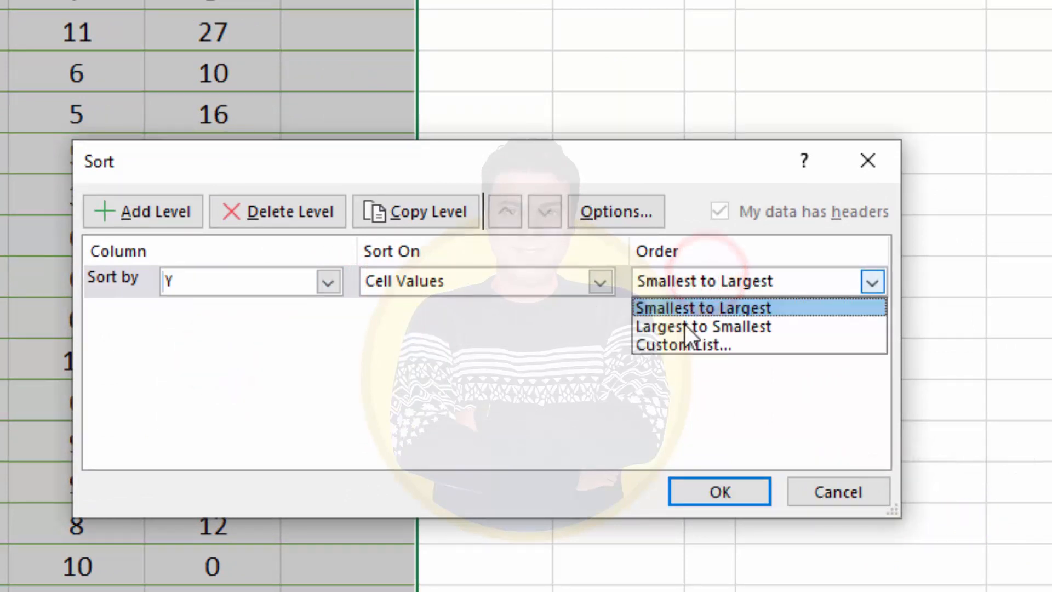
{"action": "left_click", "coordinate": [684, 326]}
Add a second sort level on M, ordered Largest to Smallest.
{"action": "left_click", "coordinate": [156, 224]}
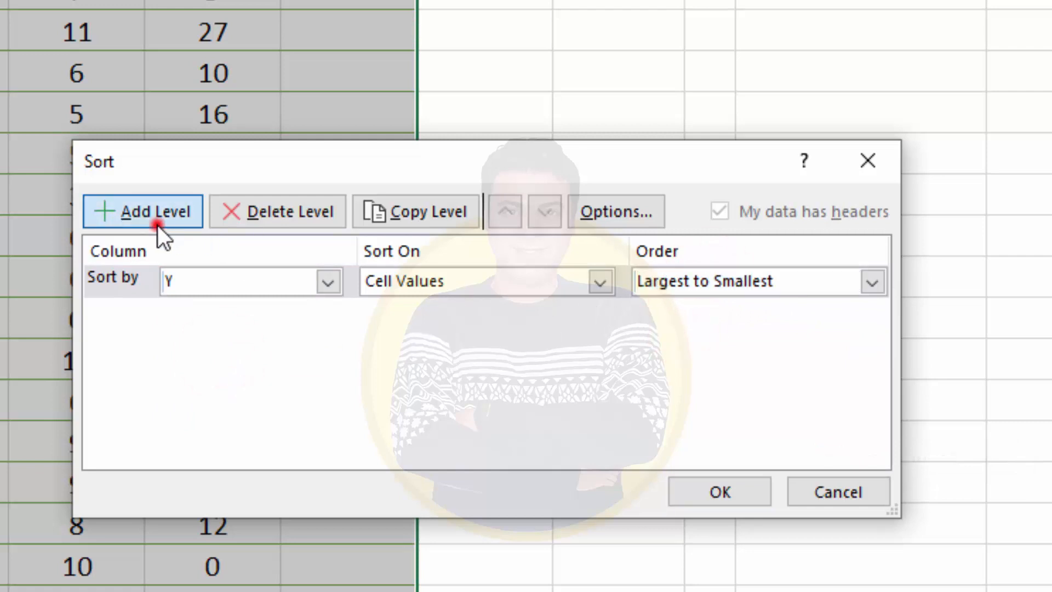
{"action": "left_click", "coordinate": [304, 310]}
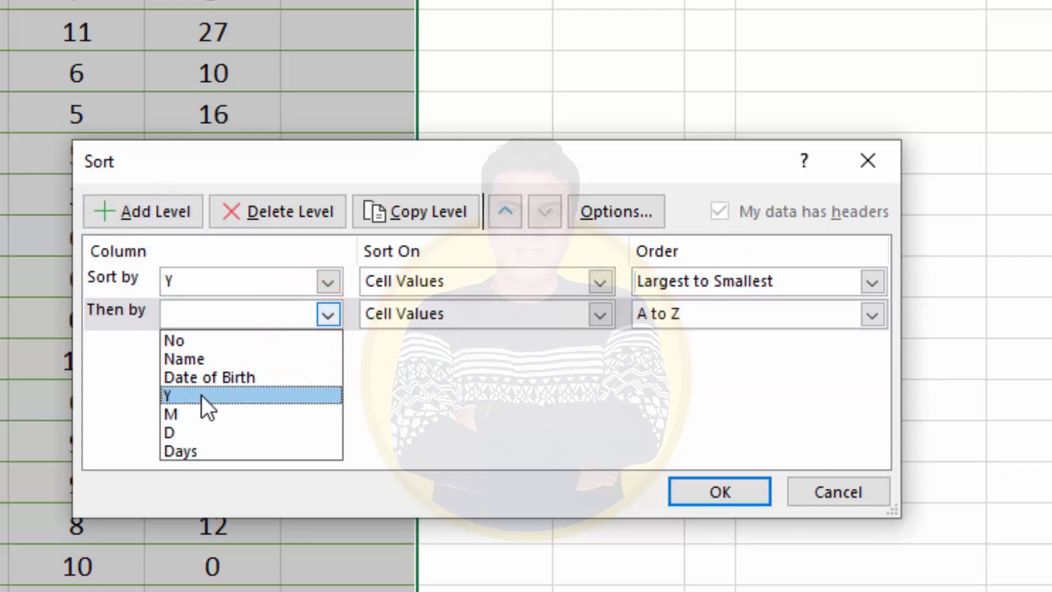
{"action": "left_click", "coordinate": [197, 409]}
{"action": "left_click", "coordinate": [699, 316]}
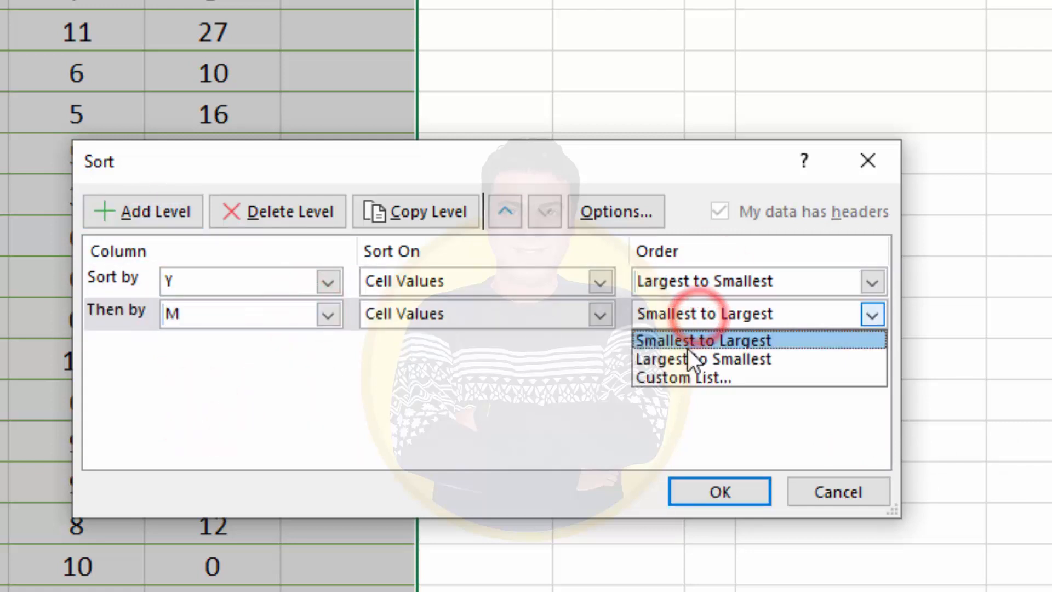
{"action": "left_click", "coordinate": [682, 359]}
Add a third sort level on D, ordered Largest to Smallest, and apply the custom sort.
{"action": "left_click", "coordinate": [173, 218]}
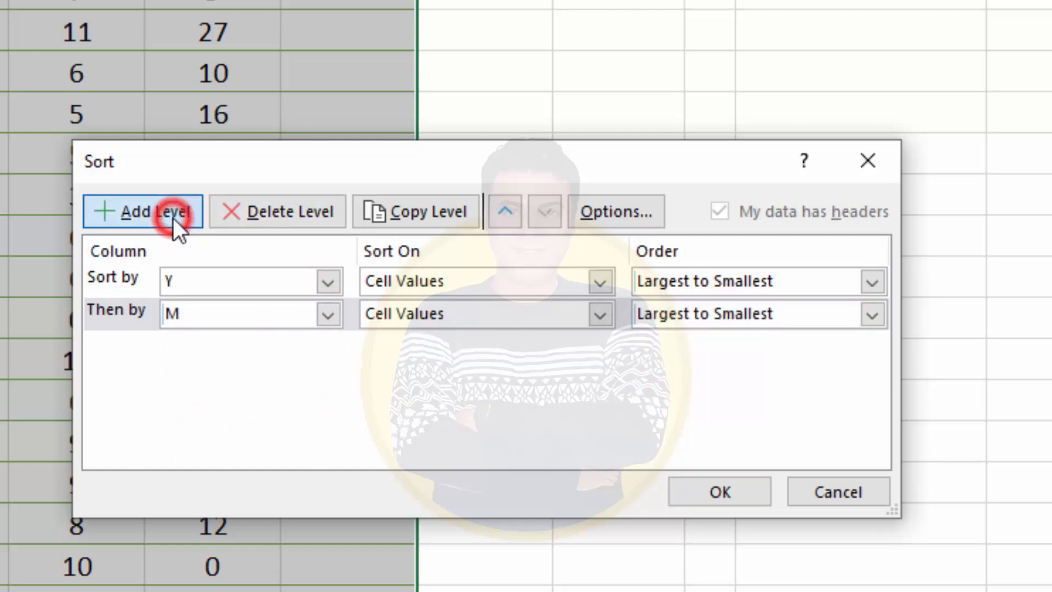
{"action": "left_click", "coordinate": [327, 346]}
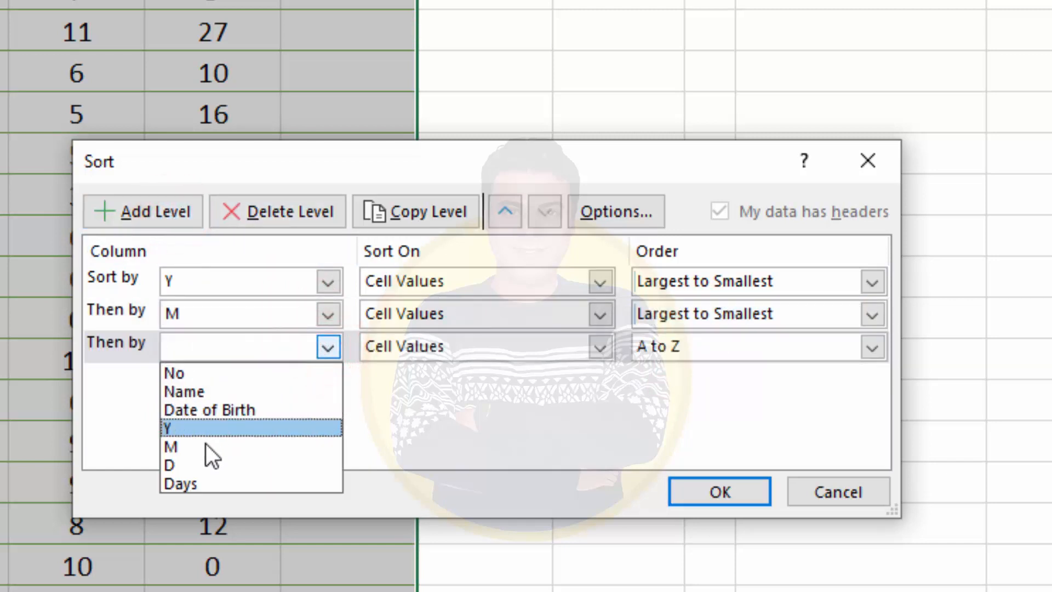
{"action": "left_click", "coordinate": [201, 459]}
{"action": "left_click", "coordinate": [715, 344]}
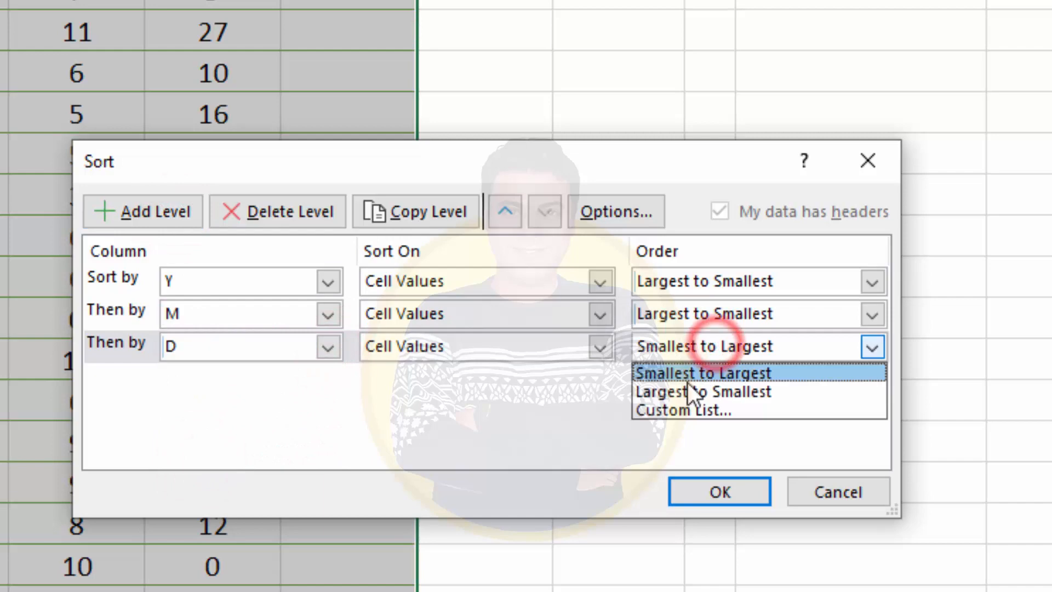
{"action": "left_click", "coordinate": [688, 390]}
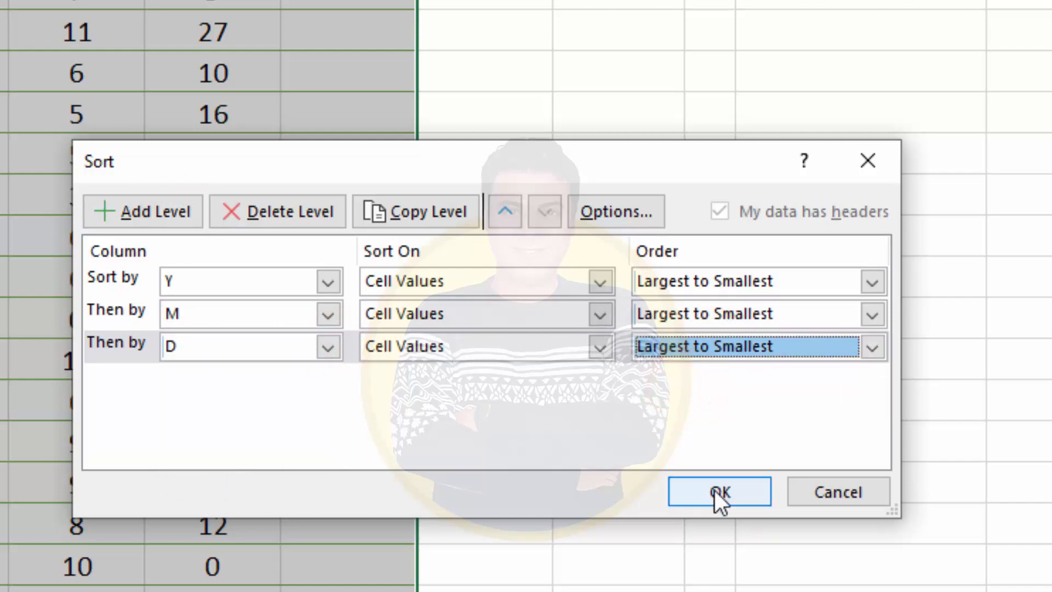
{"action": "left_click", "coordinate": [718, 492]}
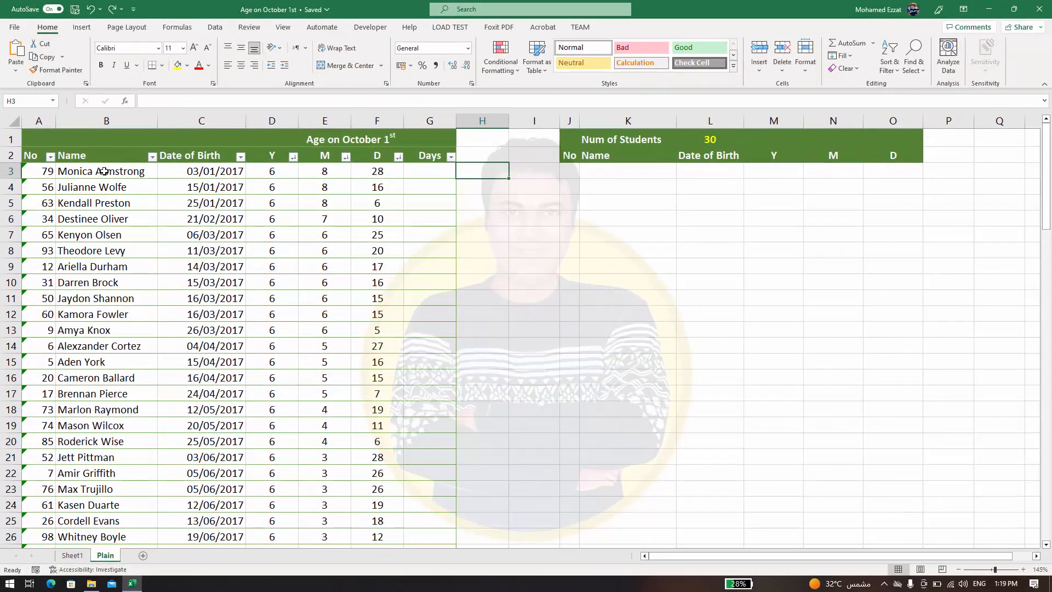
Count off the 50 oldest students by selecting the names from B3 to B52, and return to the table's start.
{"action": "left_click_drag", "start_coordinate": [104, 171], "coordinate": [127, 413]}
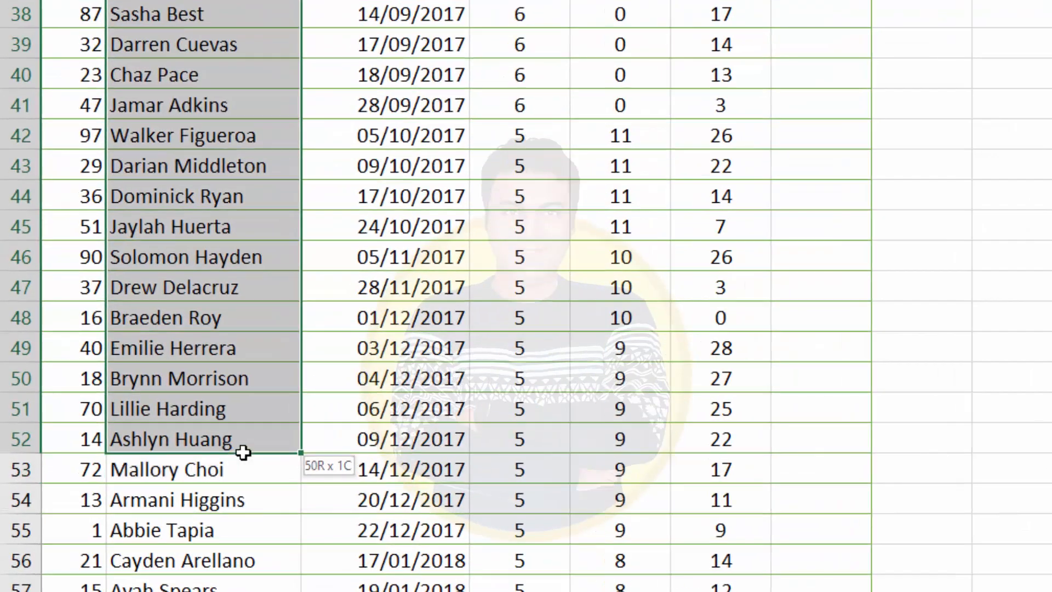
{"action": "left_click_drag", "start_coordinate": [243, 452], "coordinate": [245, 452]}
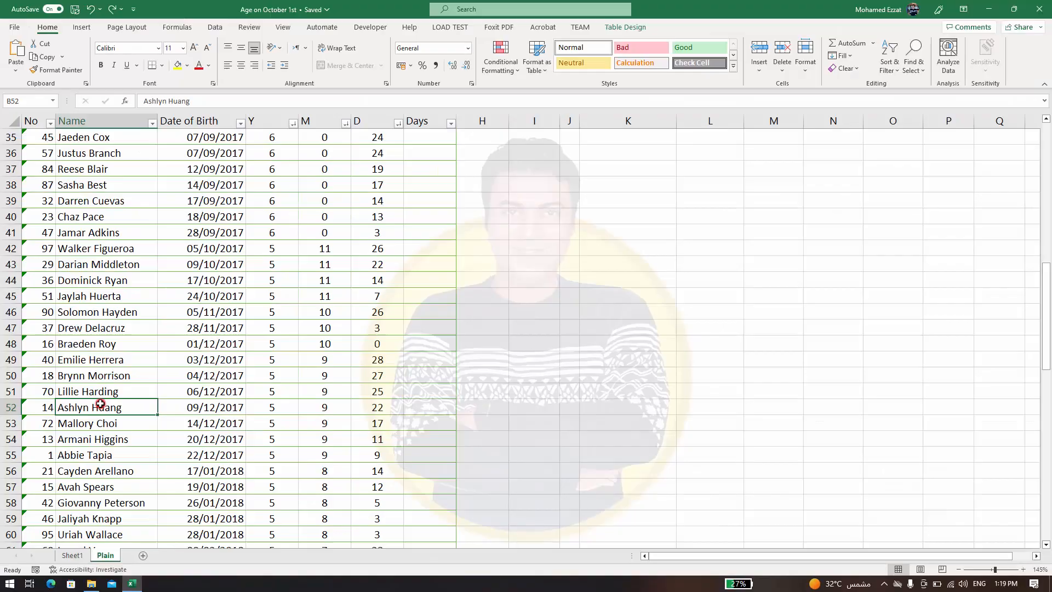
{"action": "scroll", "coordinate": [101, 404], "scroll_direction": "up", "scroll_amount": 10}
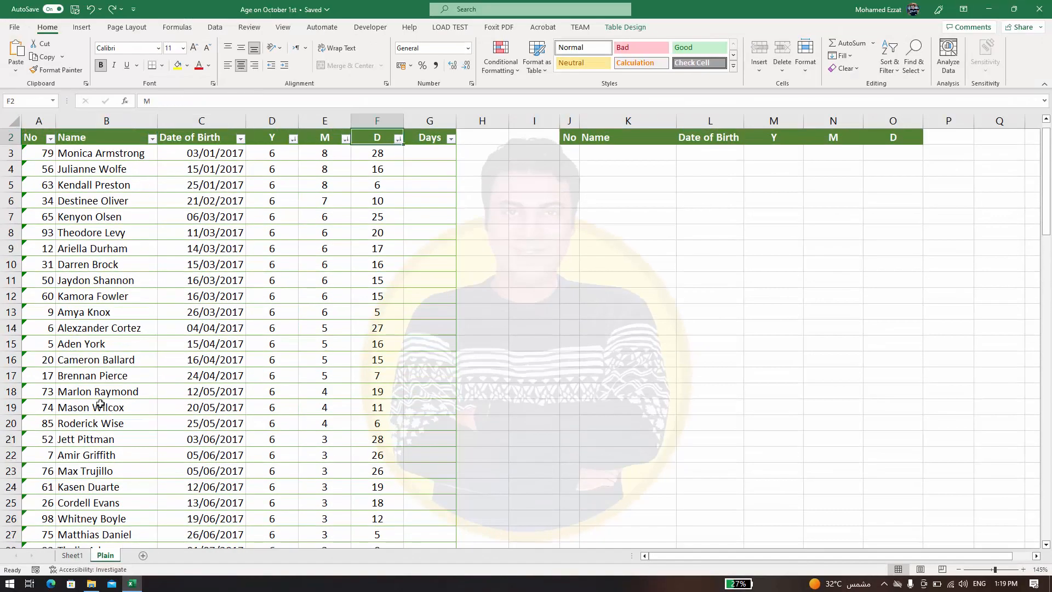
Enter =SEQUENCE(50) in I3 to number the first 50 students beside the sorted table.
{"action": "left_click", "coordinate": [514, 155]}
{"action": "type", "text": "="}
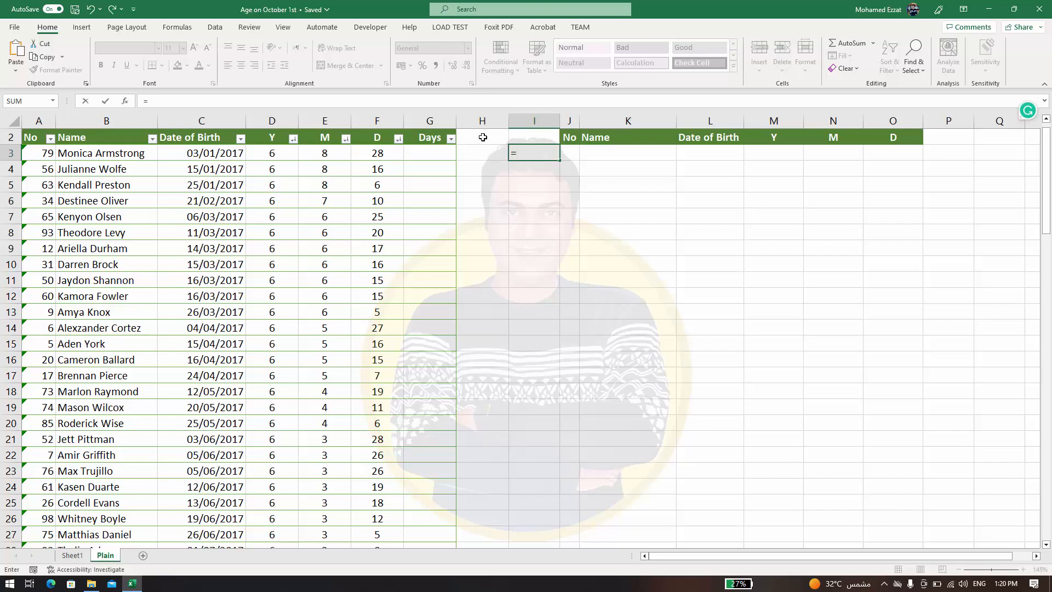
{"action": "type", "text": "seq"}
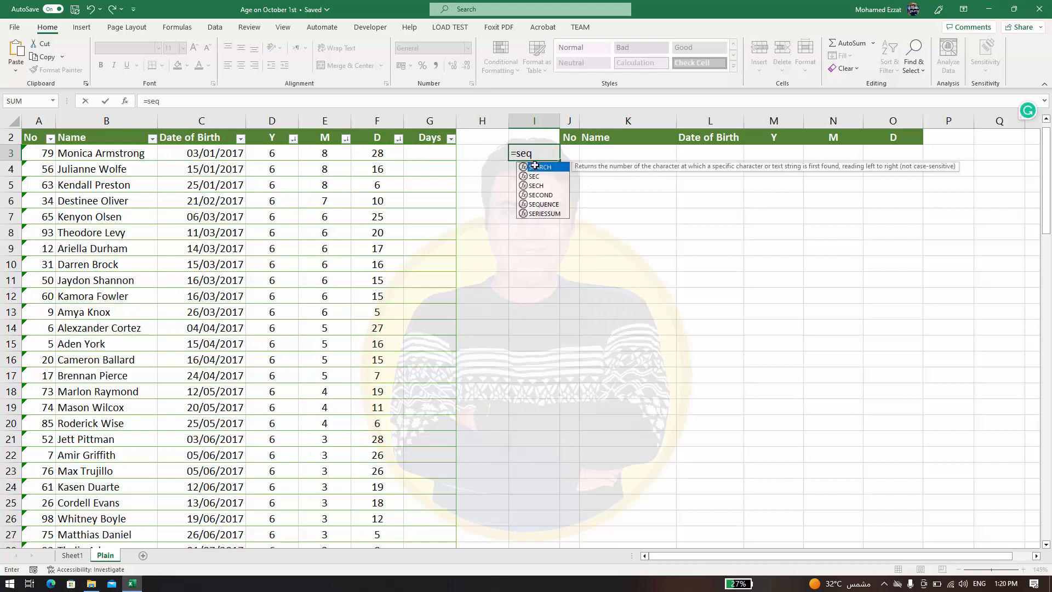
{"action": "key", "text": "Tab"}
{"action": "type", "text": "50"}
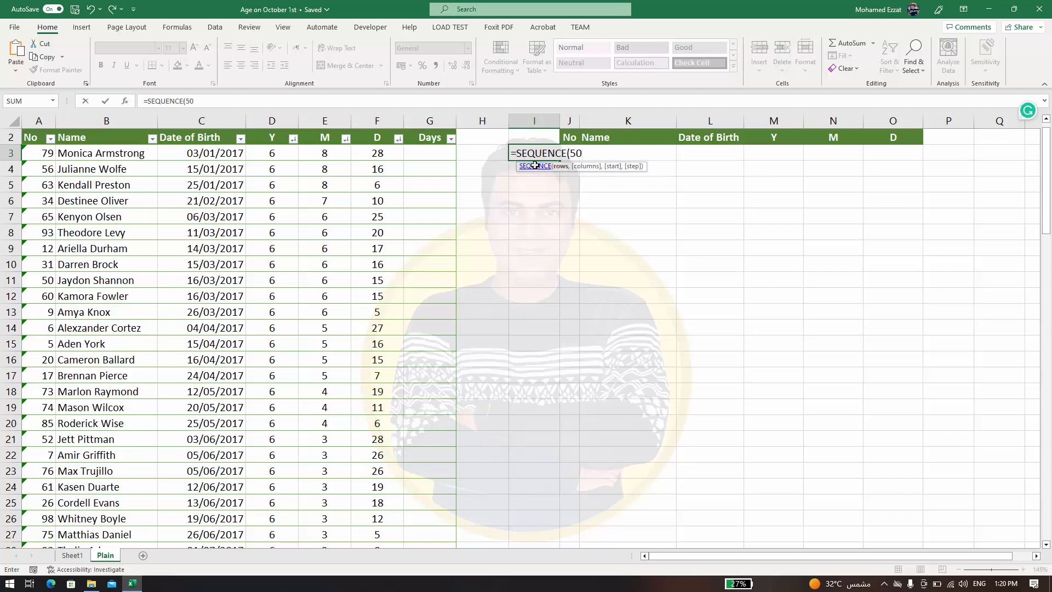
{"action": "type", "text": ")"}
{"action": "key", "text": "Return"}
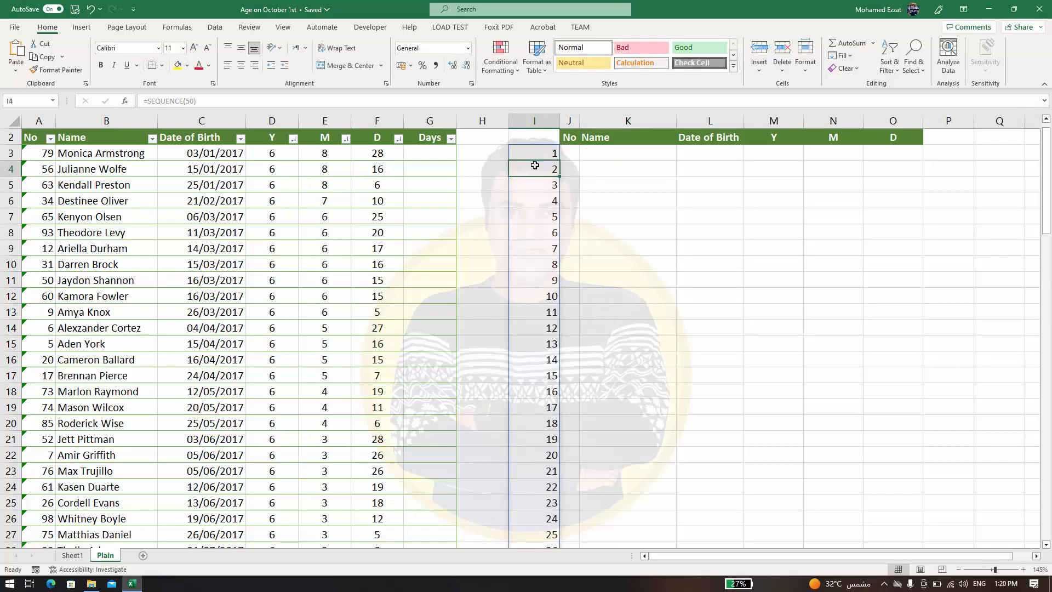
Follow the numbering in column I down to 50 and select the student data from row 52 back up to the headers.
{"action": "left_click", "coordinate": [538, 155]}
{"action": "scroll", "coordinate": [547, 307], "scroll_direction": "down", "scroll_amount": 12}
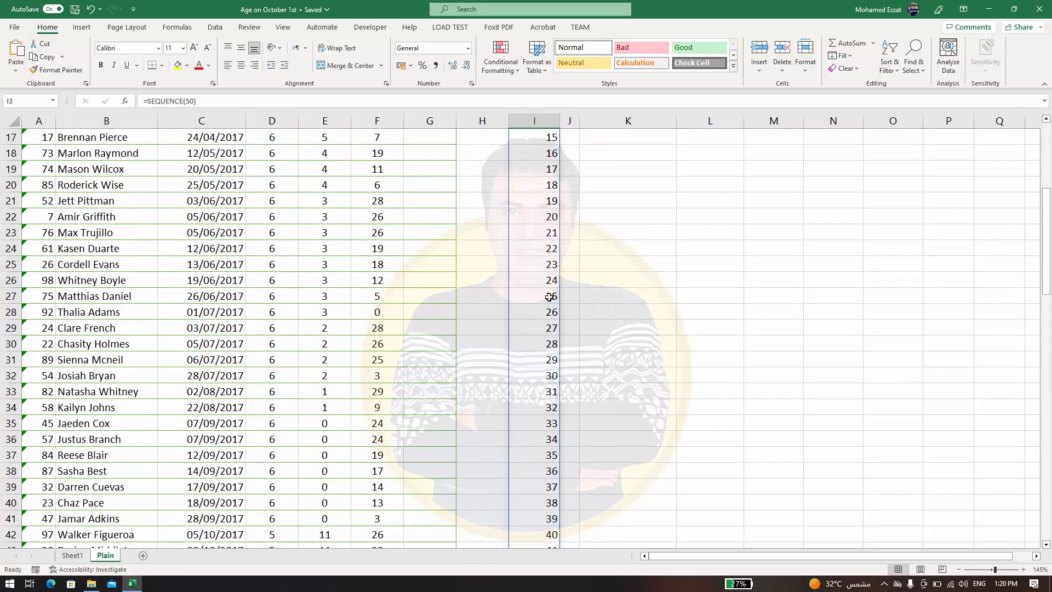
{"action": "left_click_drag", "start_coordinate": [556, 372], "coordinate": [11, 371]}
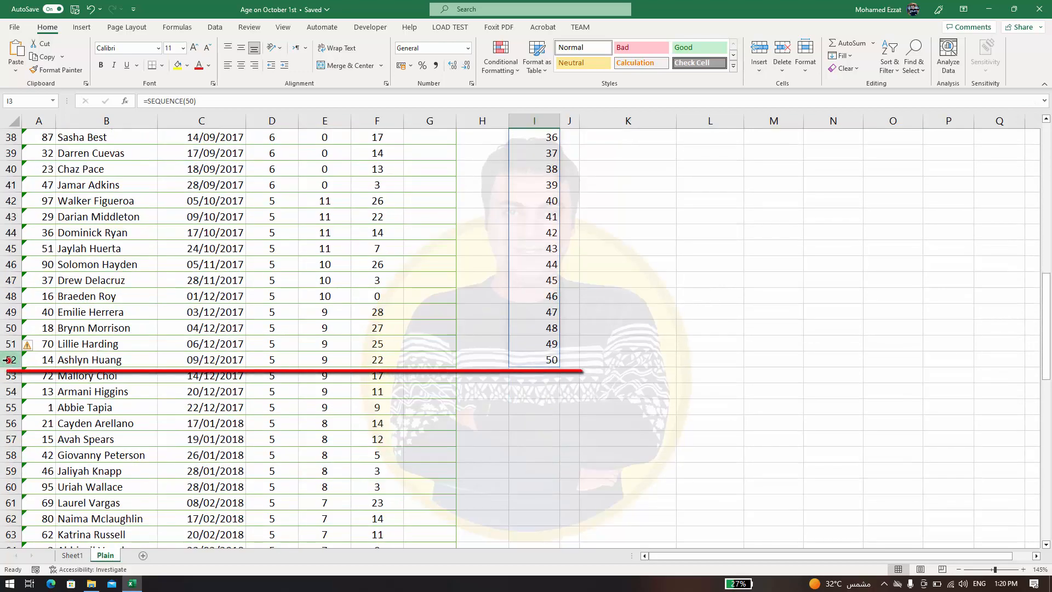
{"action": "left_click", "coordinate": [11, 360]}
{"action": "left_click_drag", "start_coordinate": [88, 356], "coordinate": [409, 153]}
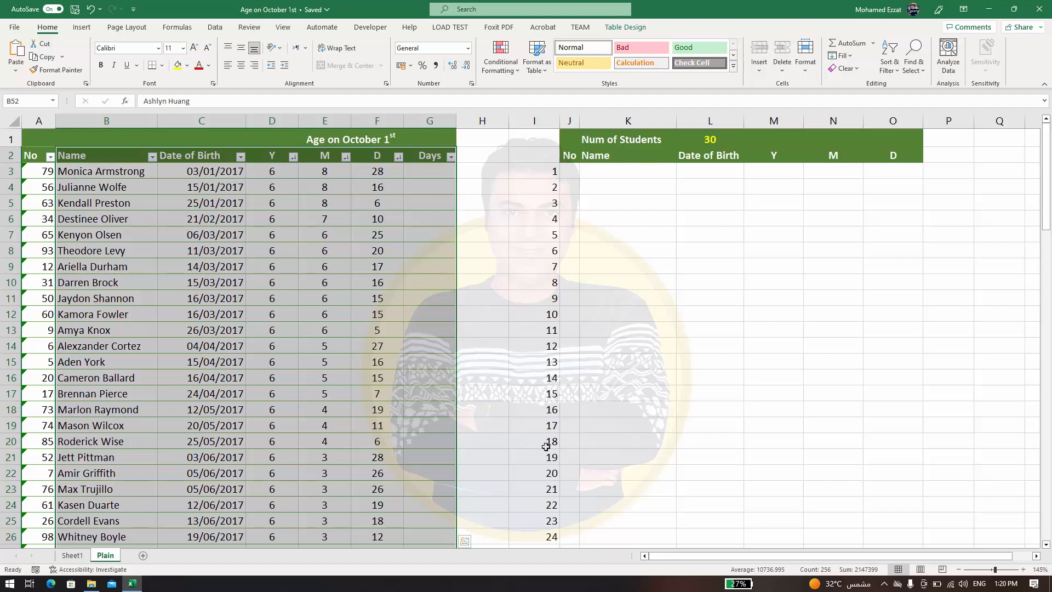
Clear the numbering from column I and sort the student table by No from smallest to largest.
{"action": "left_click", "coordinate": [544, 126]}
{"action": "key", "text": "Delete"}
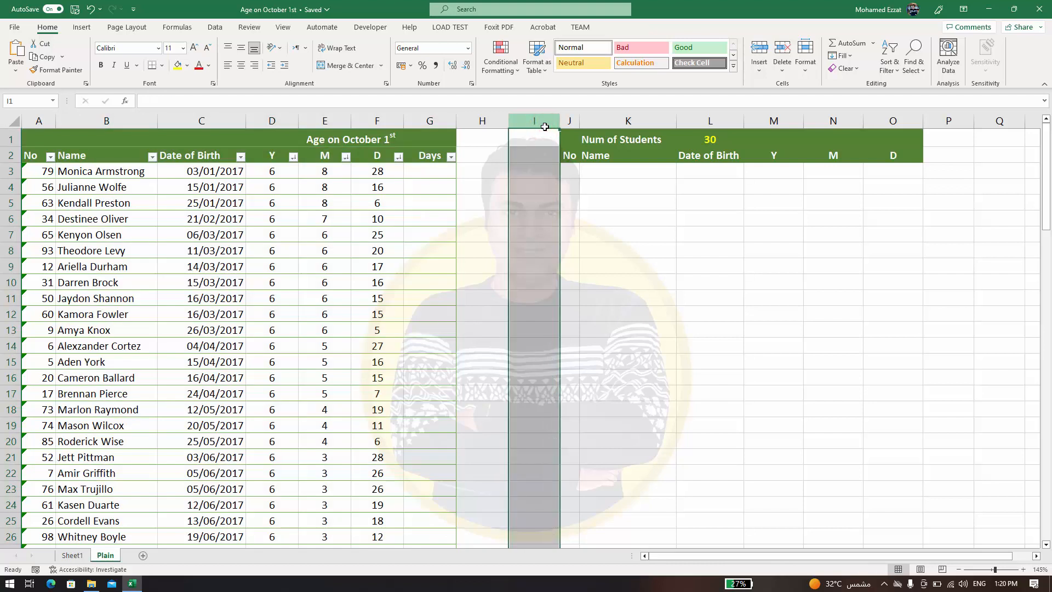
{"action": "left_click", "coordinate": [50, 157]}
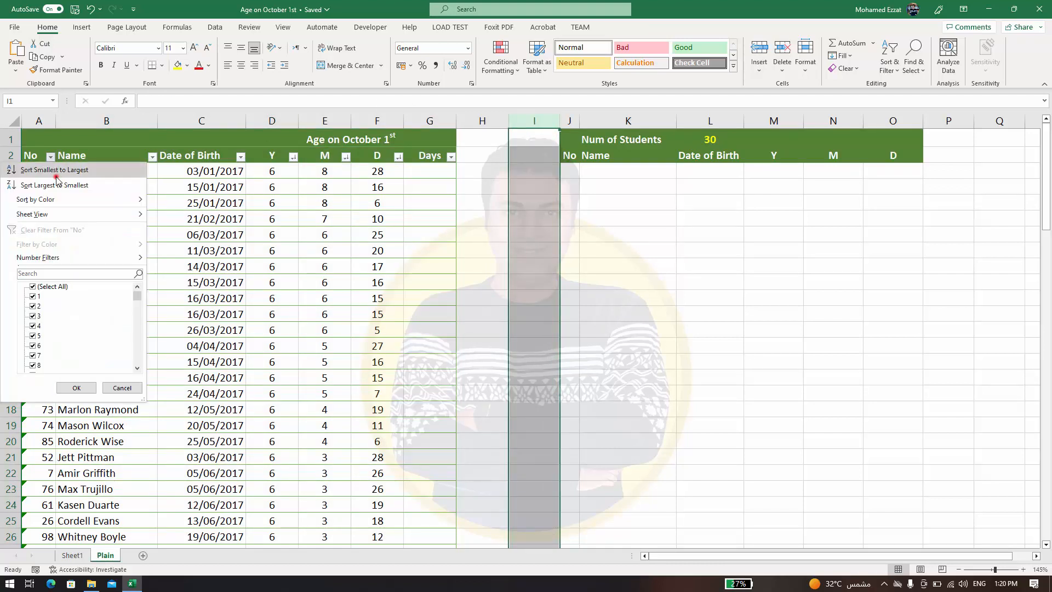
{"action": "left_click", "coordinate": [104, 170]}
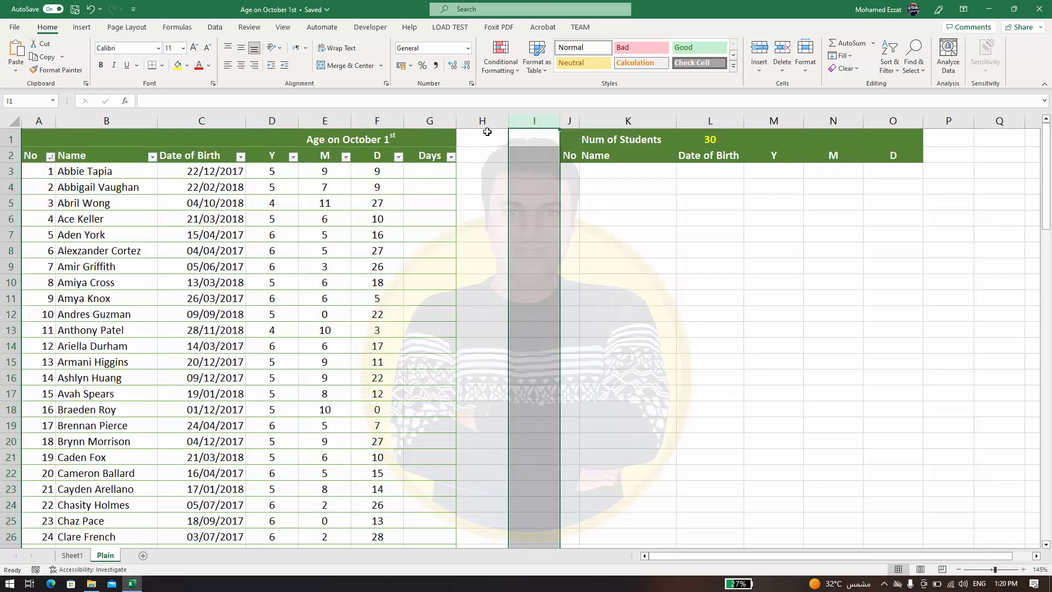
{"action": "left_click", "coordinate": [521, 140]}
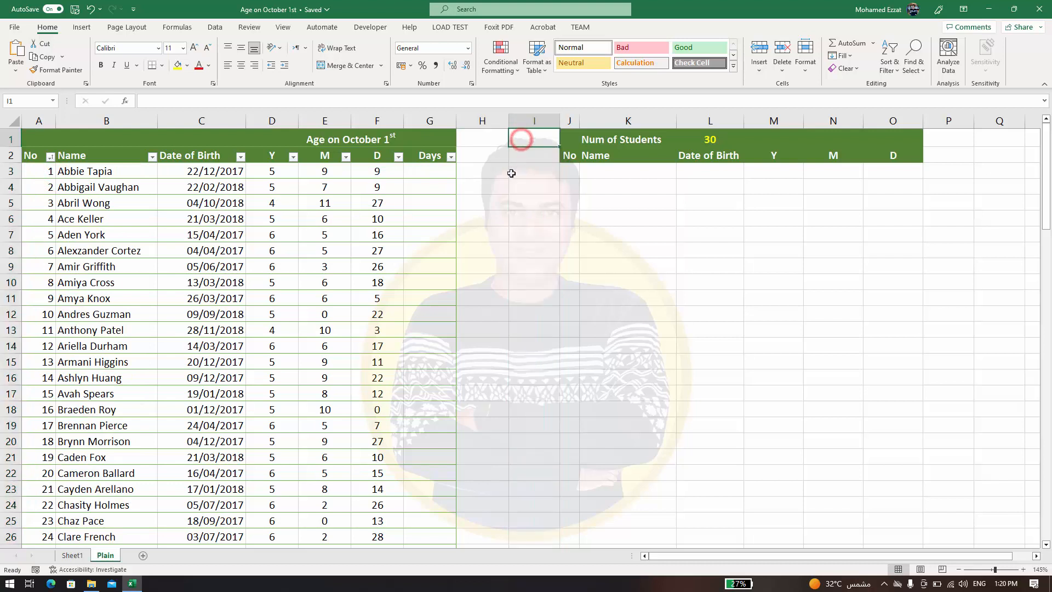
Fill the Days column from G3 with the formula copied from F3, changing its unit to "D" to calculate the total days.
{"action": "left_click", "coordinate": [43, 171]}
{"action": "left_click", "coordinate": [427, 170]}
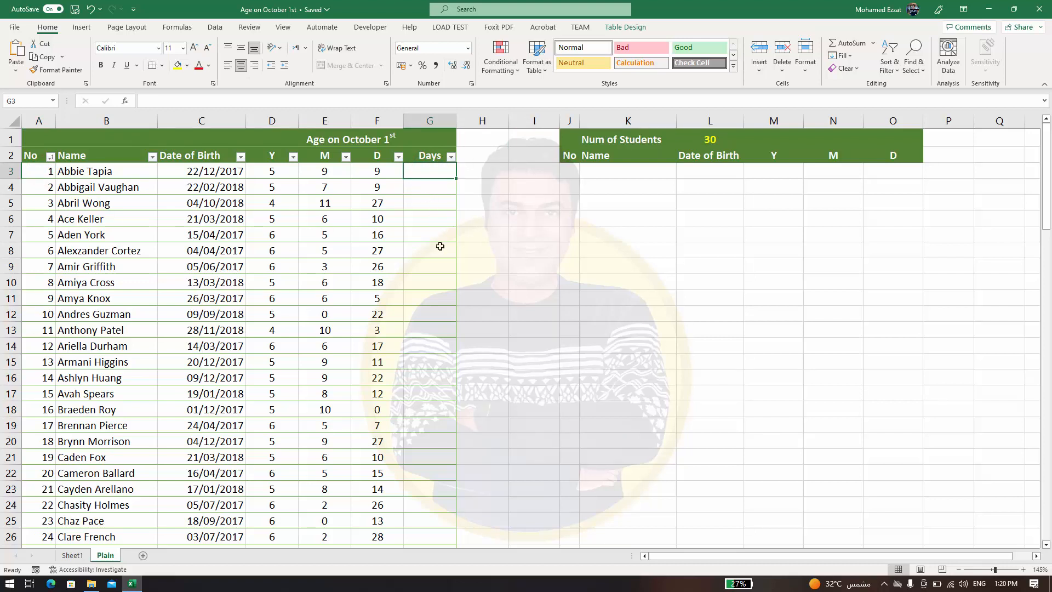
{"action": "double_click", "coordinate": [400, 173]}
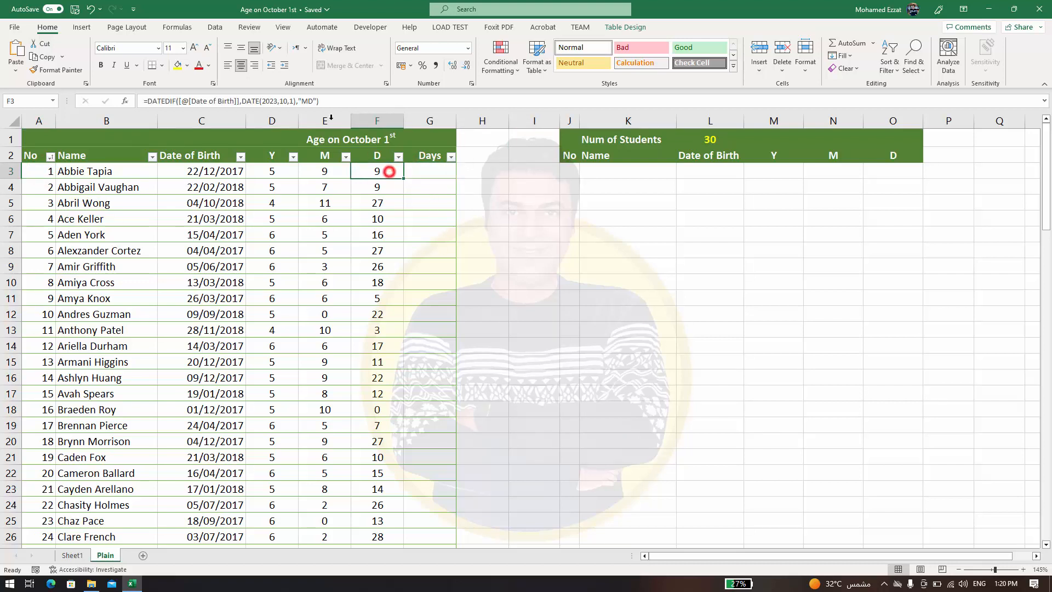
{"action": "triple_click", "coordinate": [344, 101]}
{"action": "key", "text": "ctrl+c"}
{"action": "left_click", "coordinate": [430, 170]}
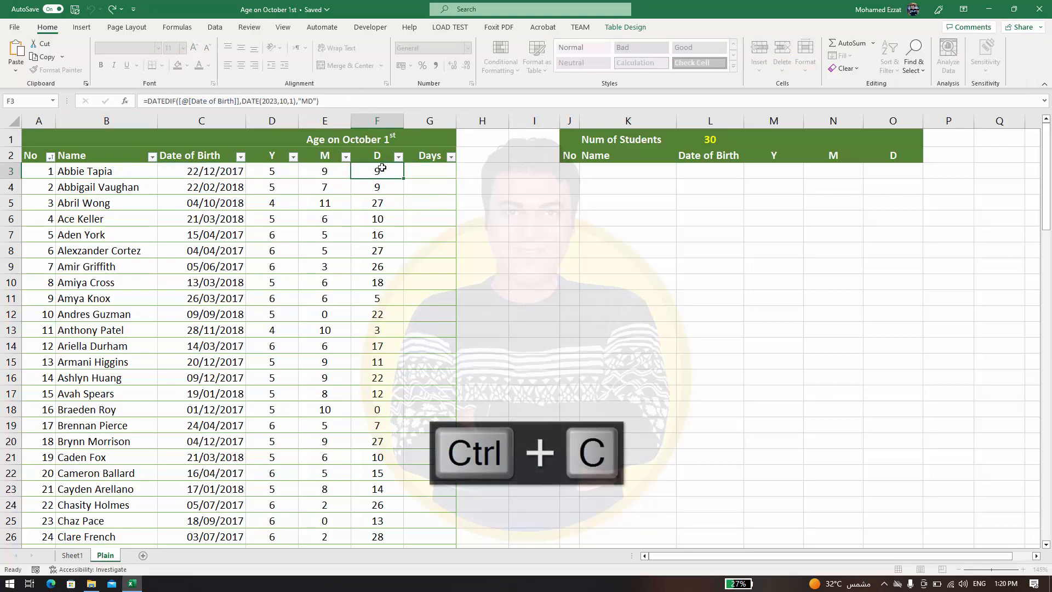
{"action": "left_click", "coordinate": [323, 101]}
{"action": "key", "text": "ctrl+v"}
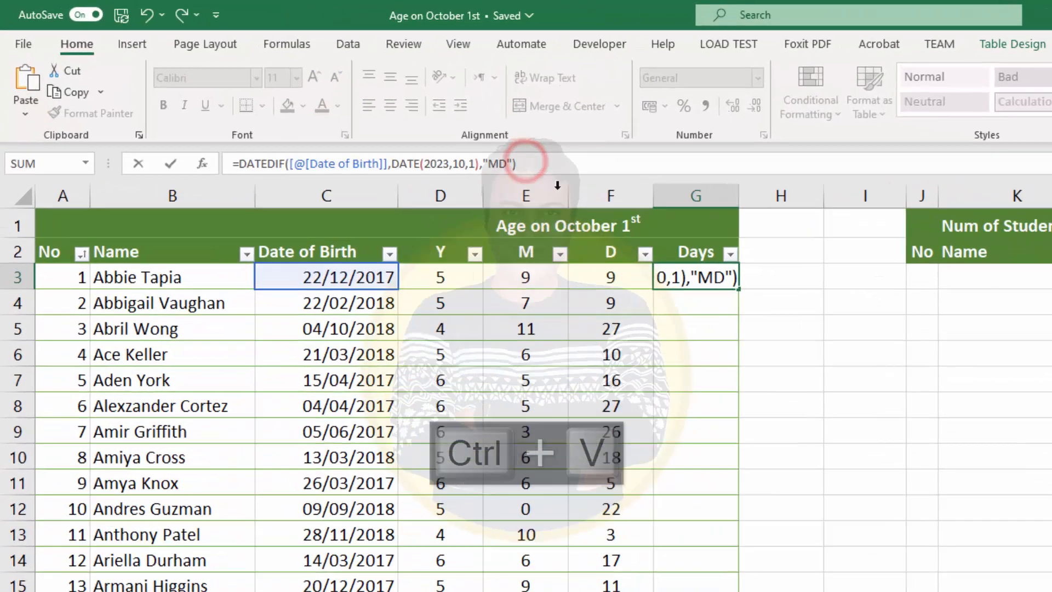
{"action": "left_click", "coordinate": [309, 102]}
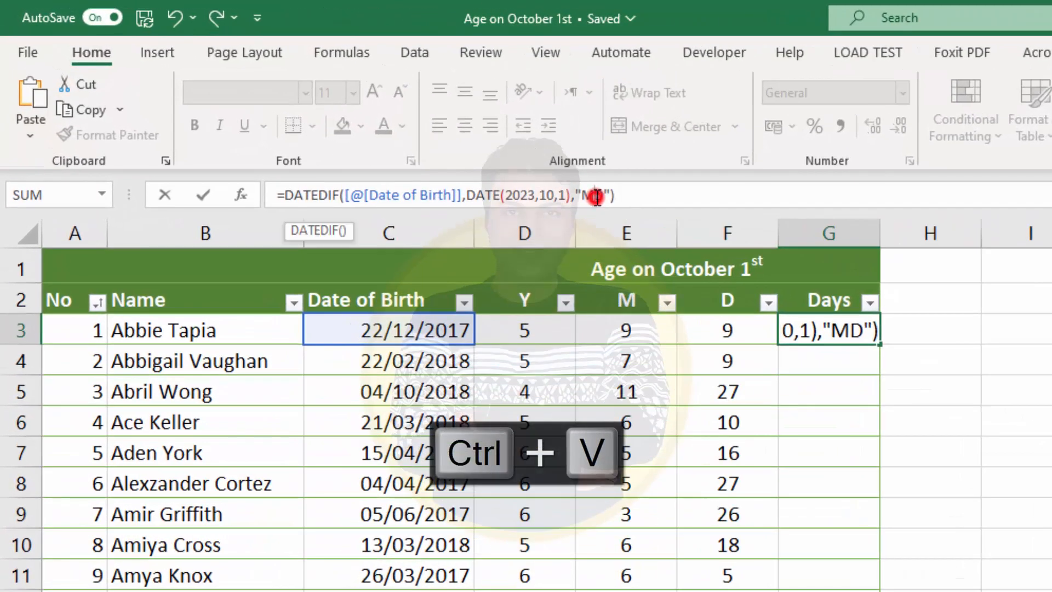
{"action": "key", "text": "BackSpace"}
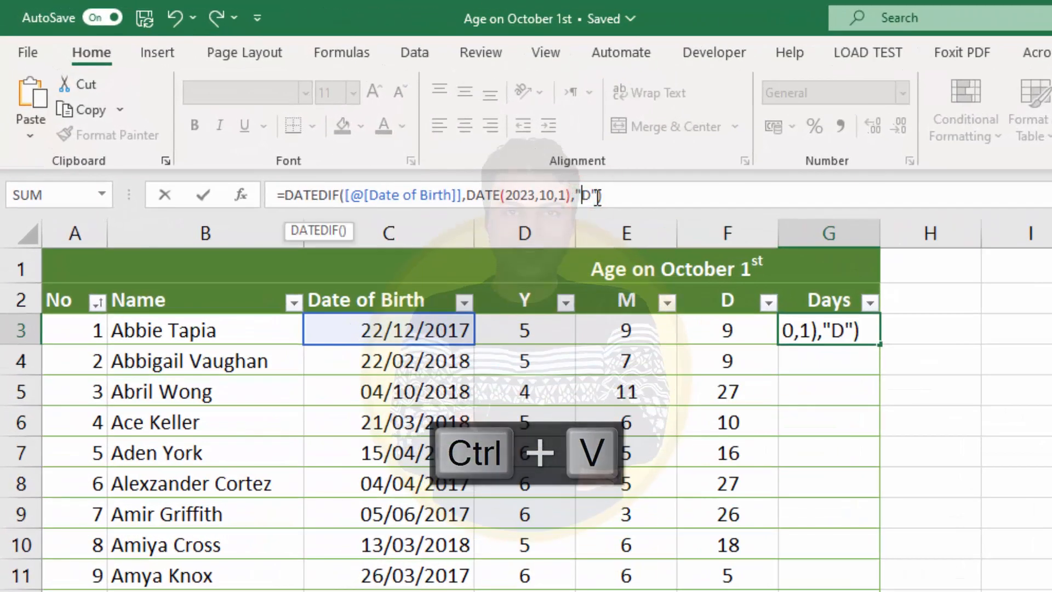
{"action": "key", "text": "Return"}
Compare the total days formula in G3 with the year, month and day formulas in D3, E3 and F3.
{"action": "left_click", "coordinate": [846, 329]}
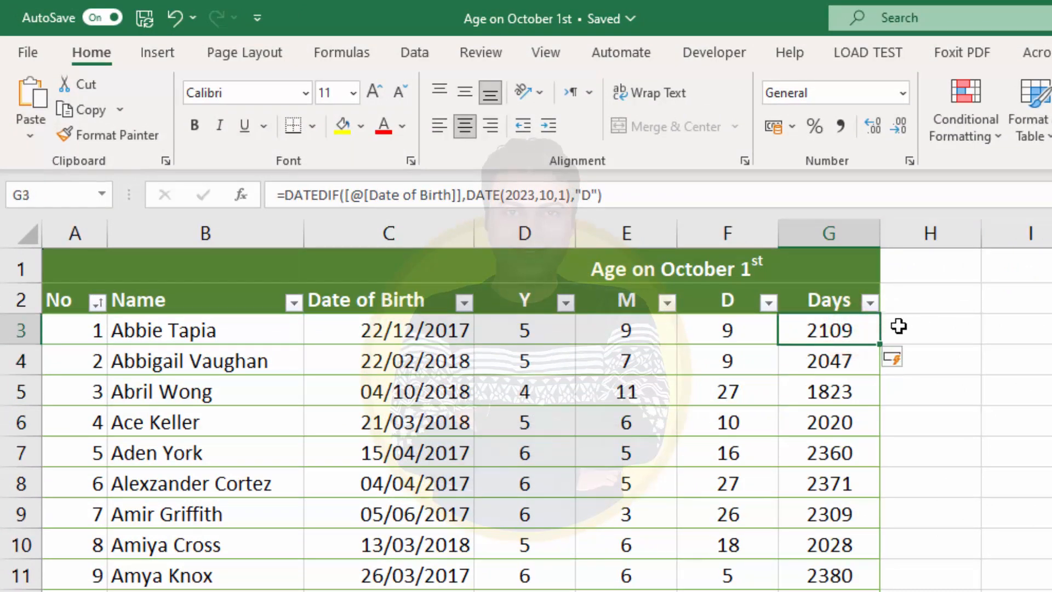
{"action": "left_click", "coordinate": [545, 330]}
{"action": "left_click", "coordinate": [637, 328]}
{"action": "left_click", "coordinate": [739, 329]}
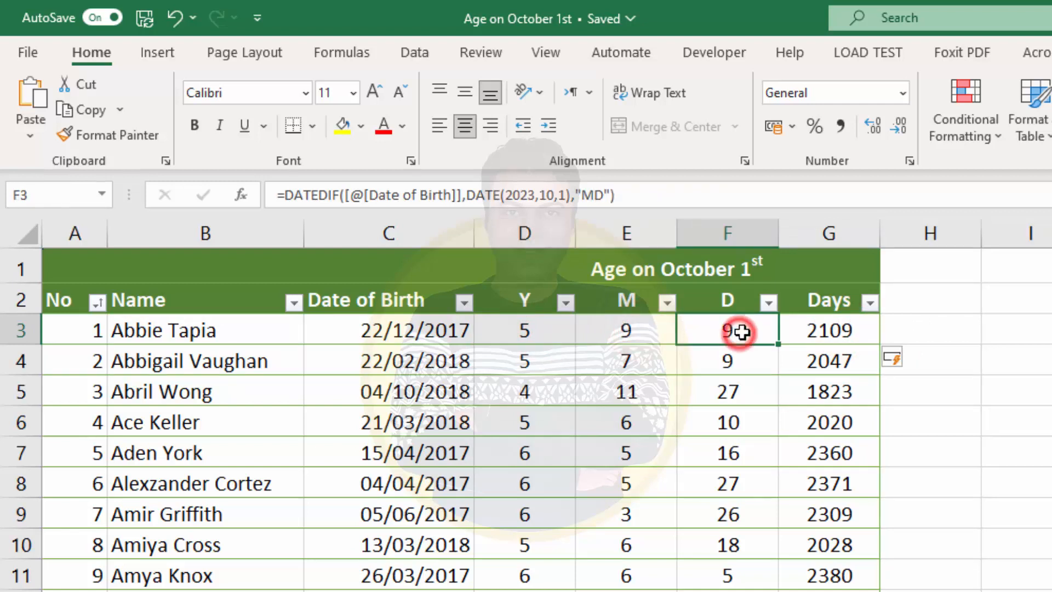
Check the total days formula in G3 against the first student's name in row 3.
{"action": "left_click", "coordinate": [833, 328]}
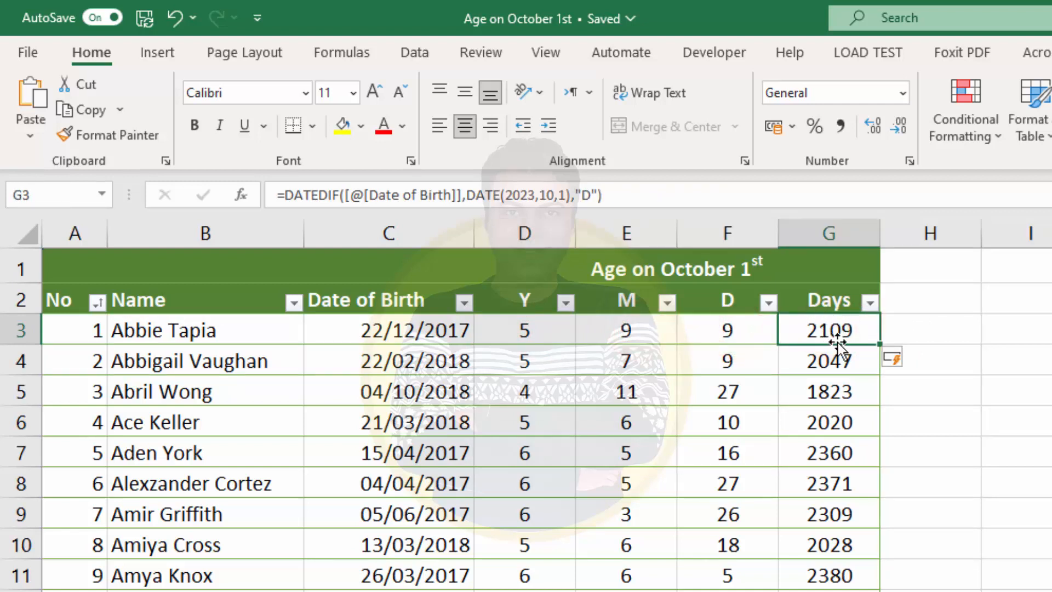
{"action": "left_click", "coordinate": [235, 340]}
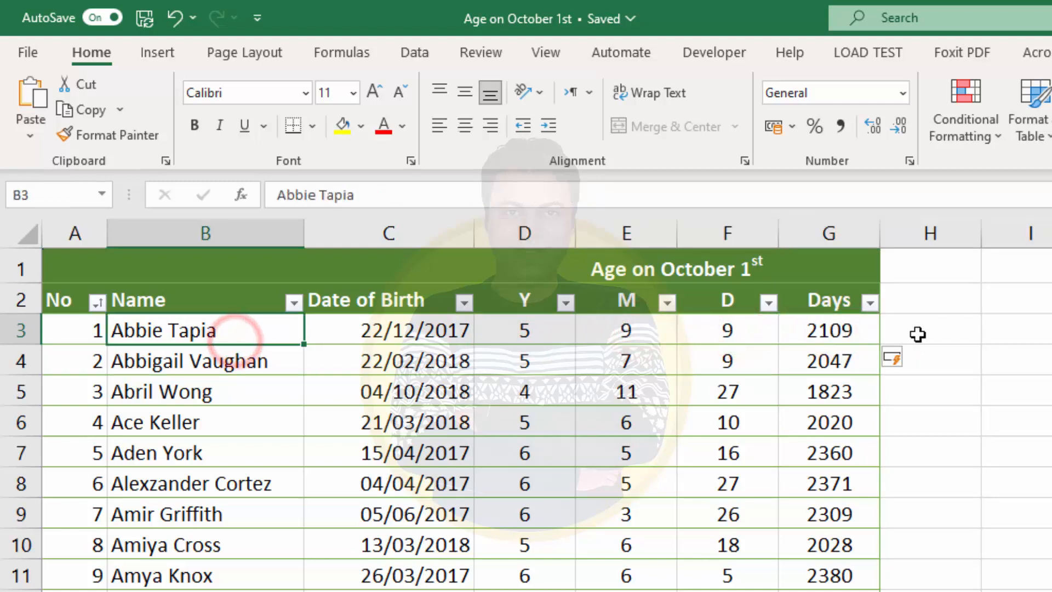
{"action": "left_click", "coordinate": [843, 331]}
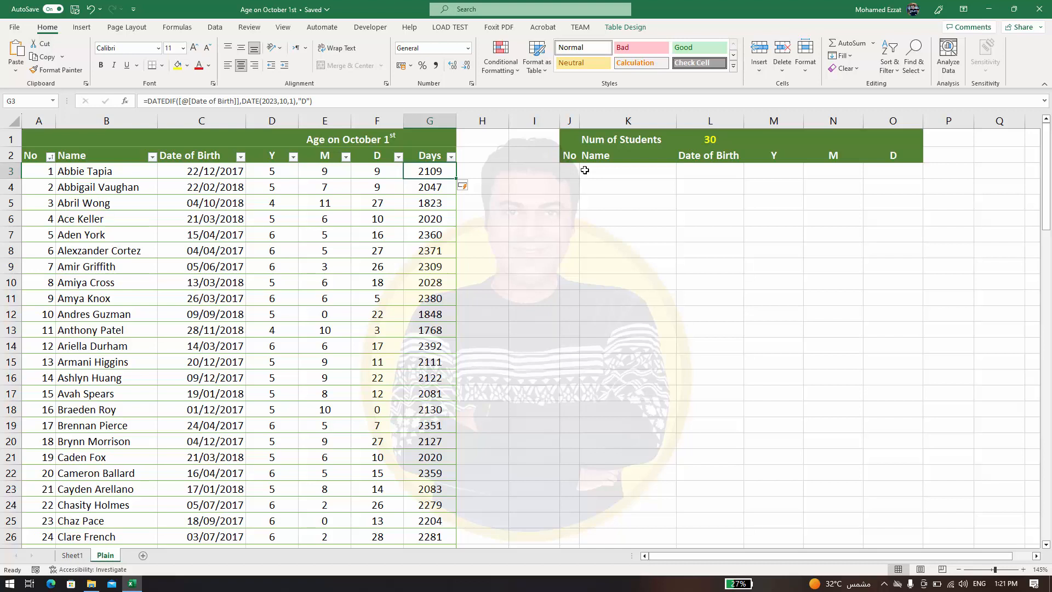
List the function names Filter, Sort and Large in cells I10, I11 and I12.
{"action": "left_click", "coordinate": [539, 283]}
{"action": "type", "text": "Fil"}
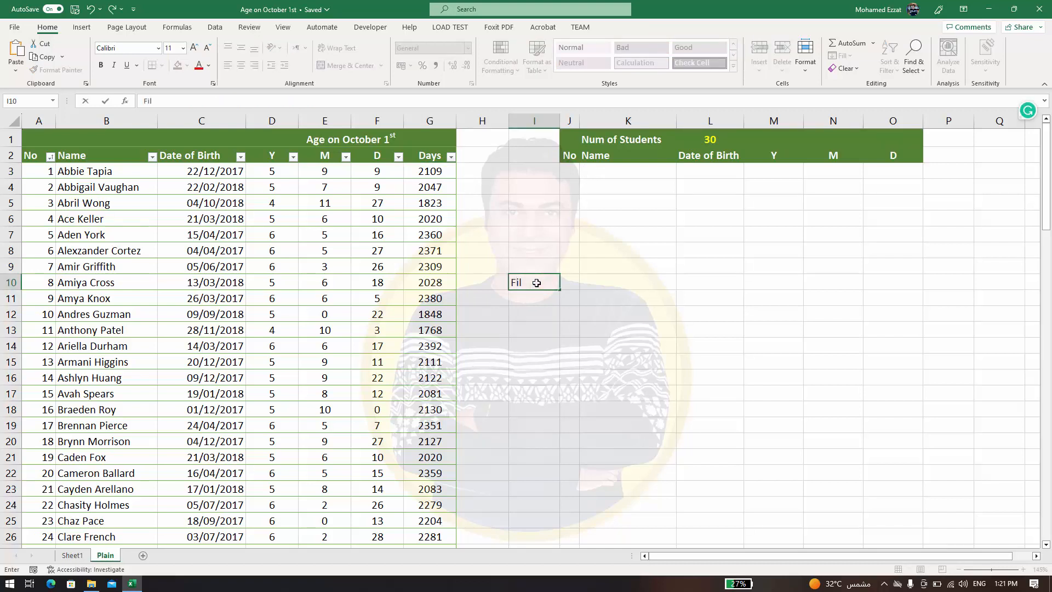
{"action": "type", "text": "ter"}
{"action": "key", "text": "Return"}
{"action": "type", "text": "Sort"}
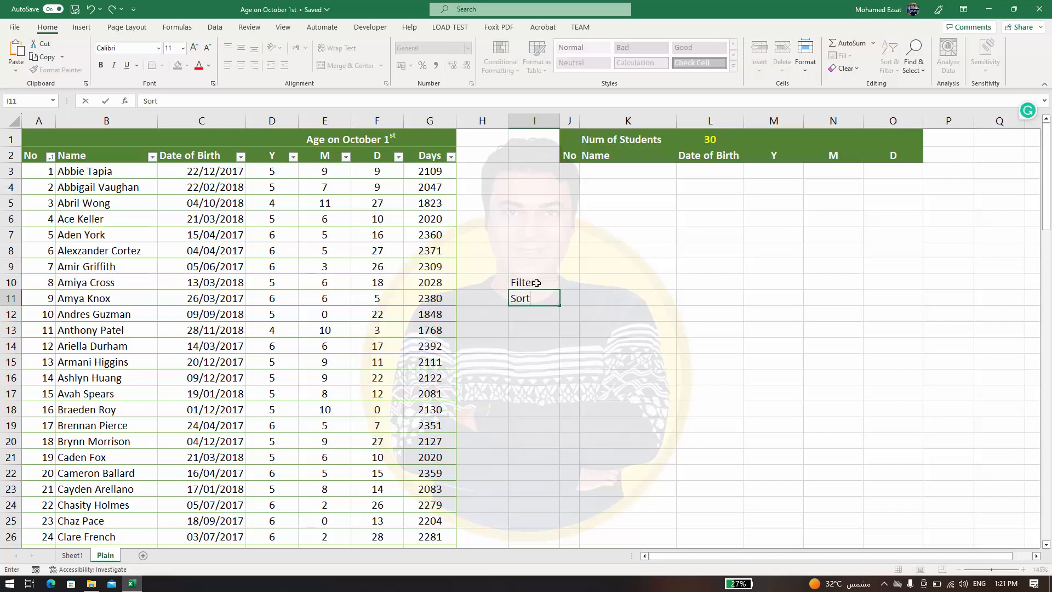
{"action": "key", "text": "Return"}
{"action": "type", "text": "Large"}
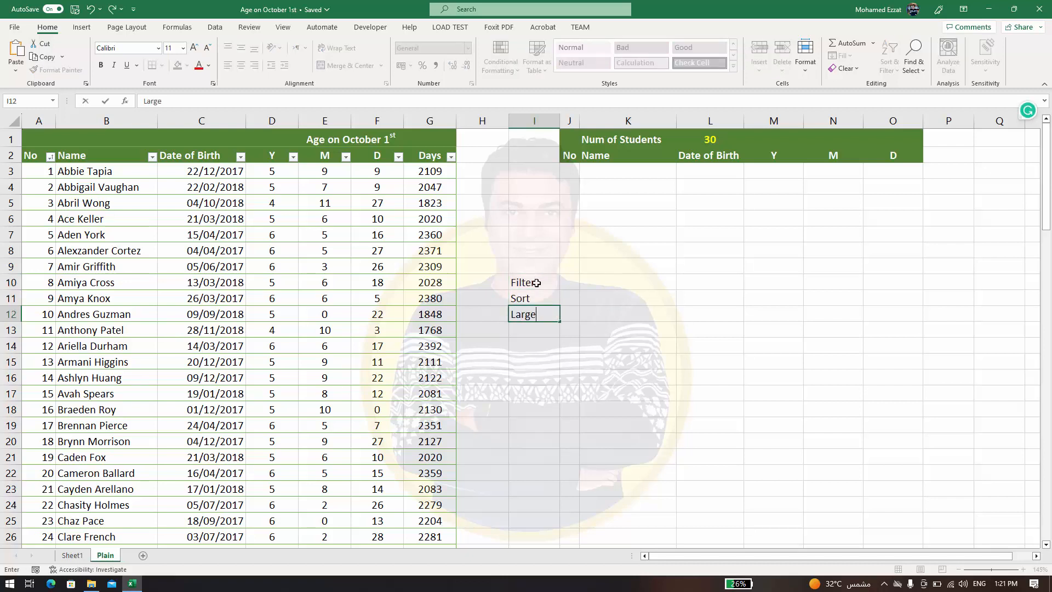
{"action": "key", "text": "Return"}
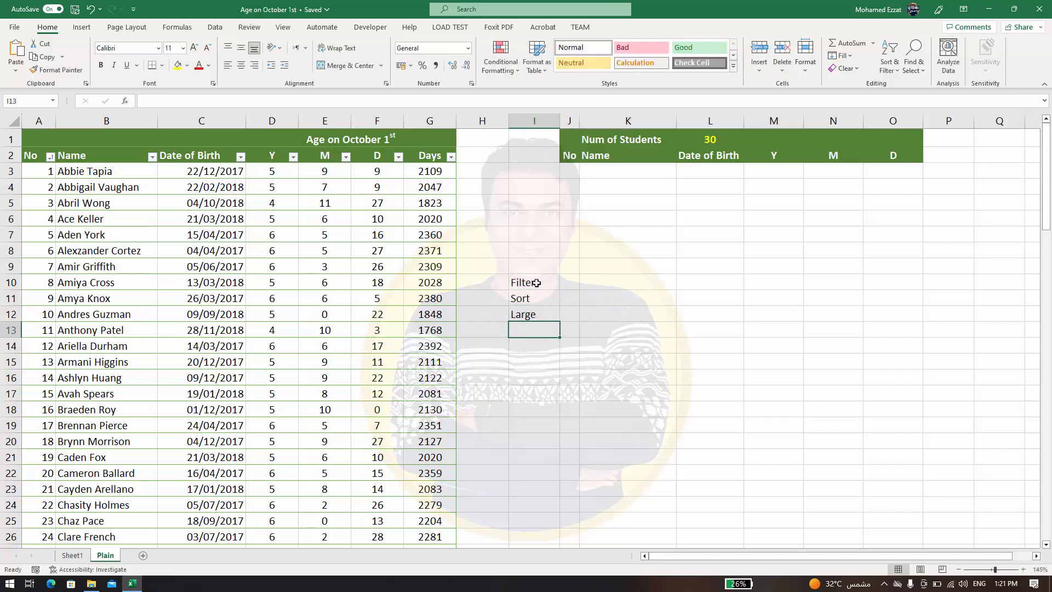
{"action": "left_click", "coordinate": [536, 283]}
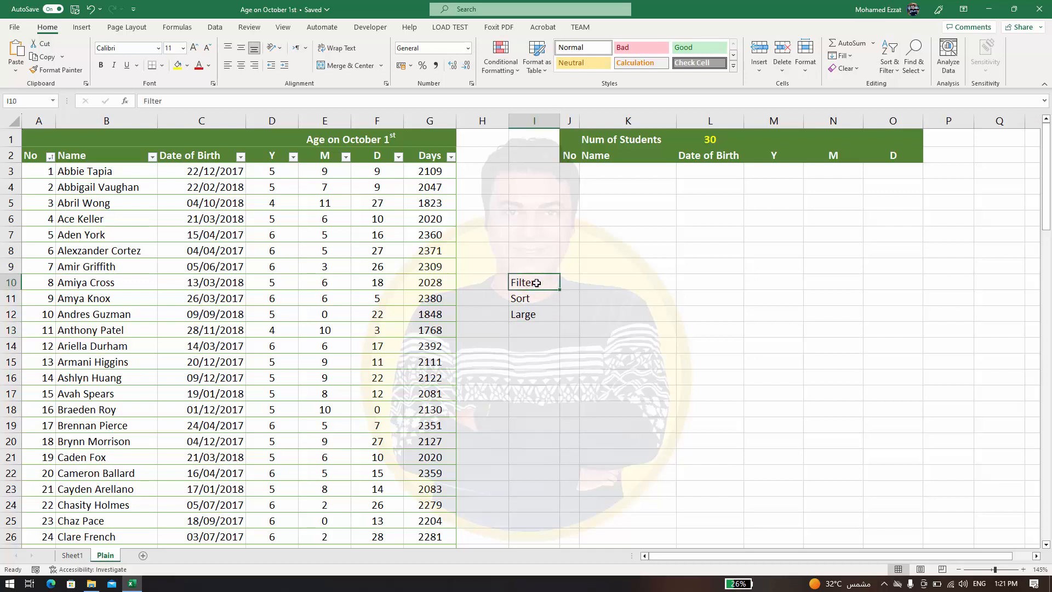
{"action": "left_click", "coordinate": [526, 303]}
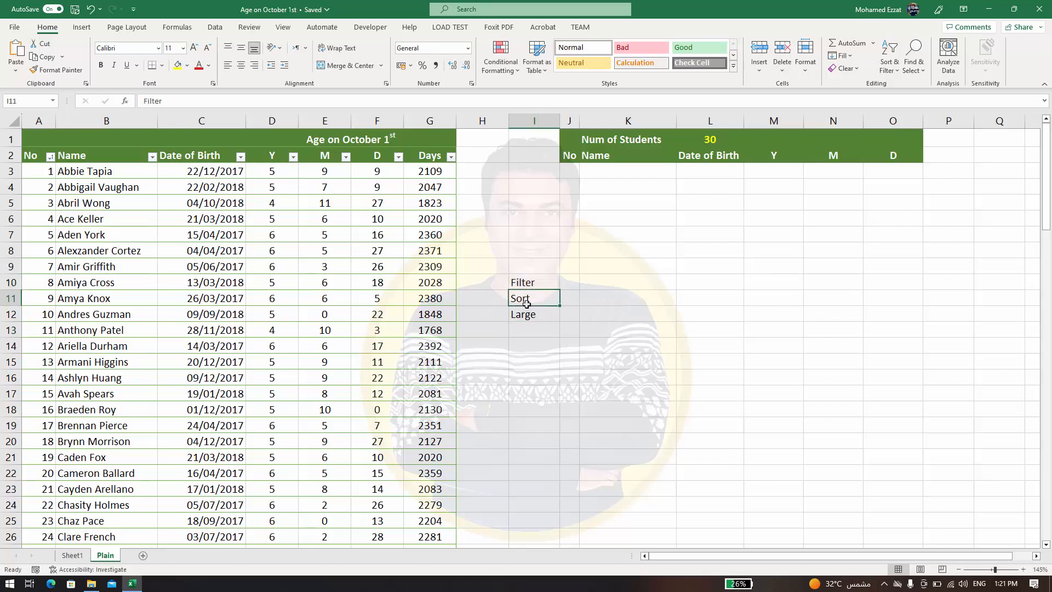
{"action": "left_click", "coordinate": [527, 314]}
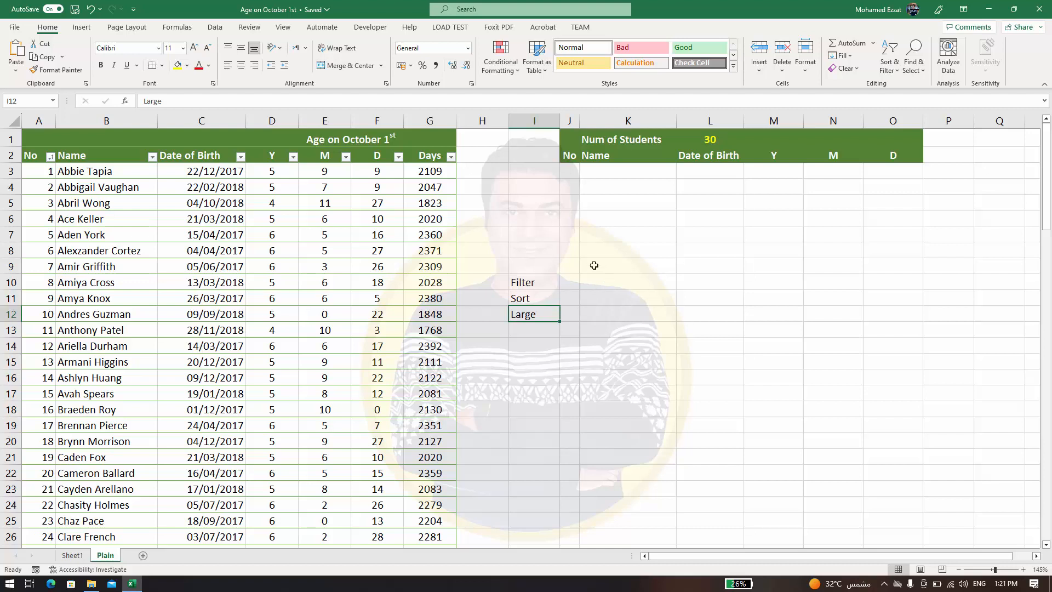
Start a LARGE formula in K12 with the table's Days column, from its header in G2 to the last student, as the array.
{"action": "left_click", "coordinate": [591, 313]}
{"action": "type", "text": "="}
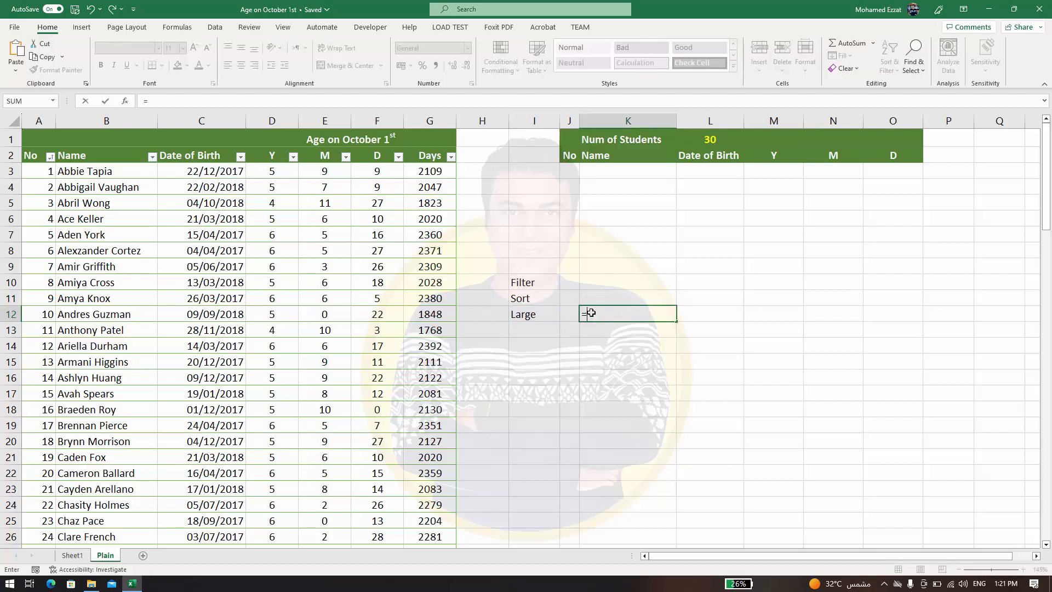
{"action": "type", "text": "larg"}
{"action": "key", "text": "Tab"}
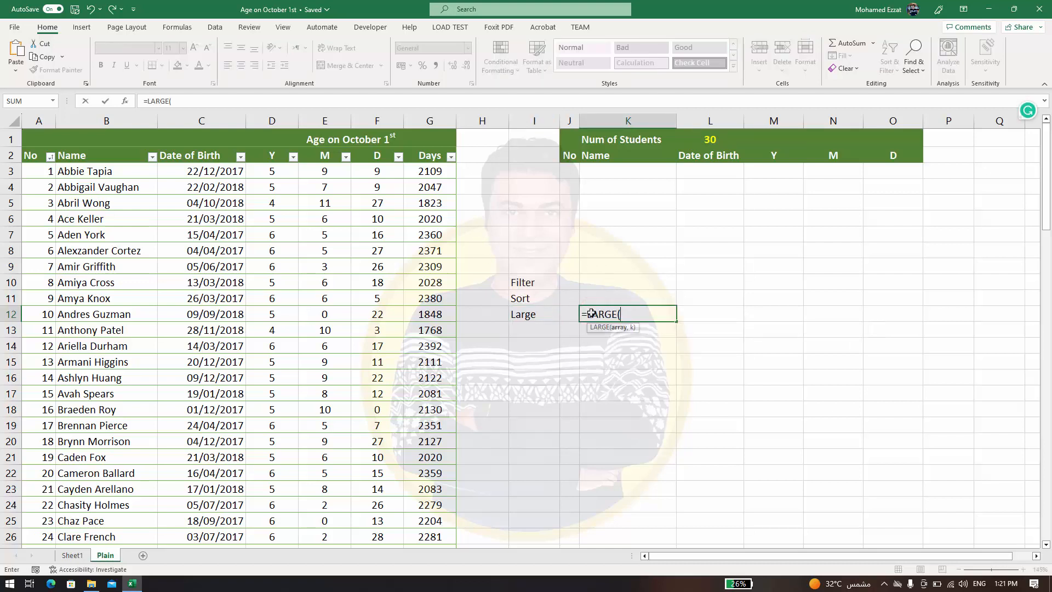
{"action": "left_click", "coordinate": [429, 120]}
{"action": "left_click", "coordinate": [424, 161]}
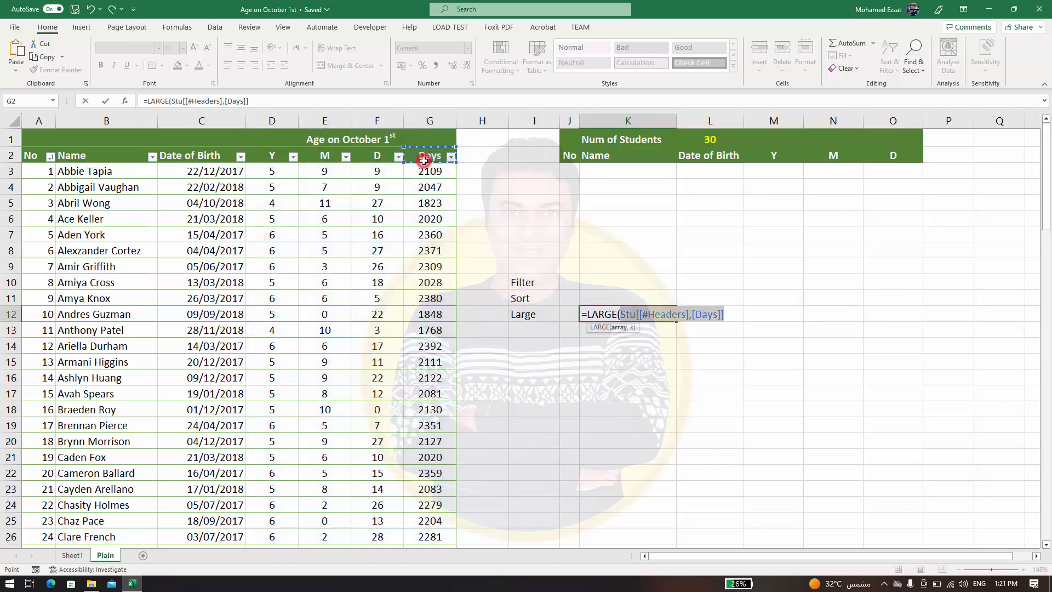
{"action": "key", "text": "shift+Down"}
{"action": "key", "text": "shift+Down"}
{"action": "key", "text": "shift+Down"}
{"action": "key", "text": "shift+Down"}
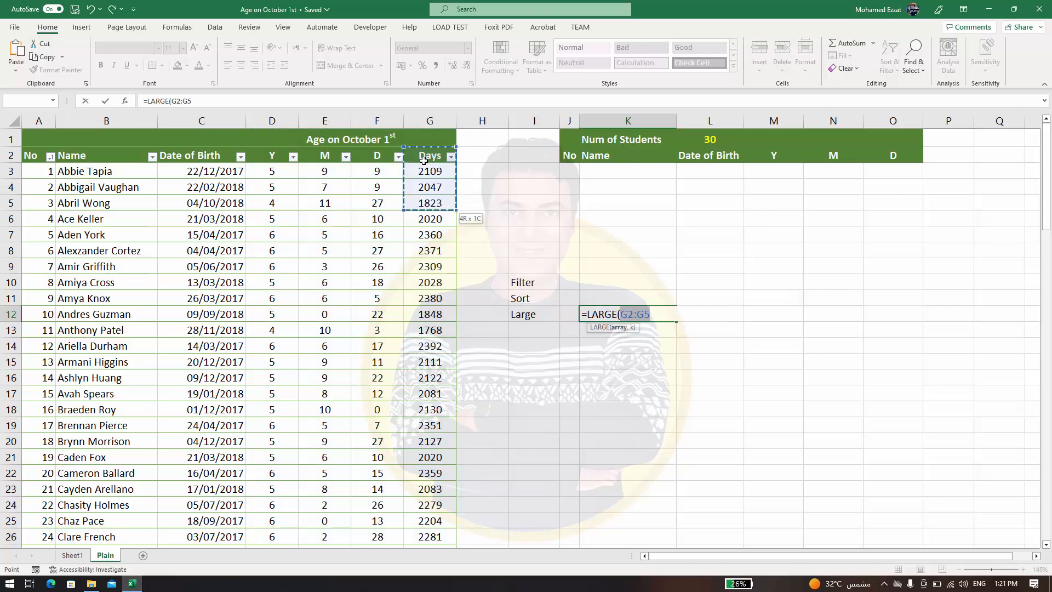
{"action": "key", "text": "ctrl+shift+Down"}
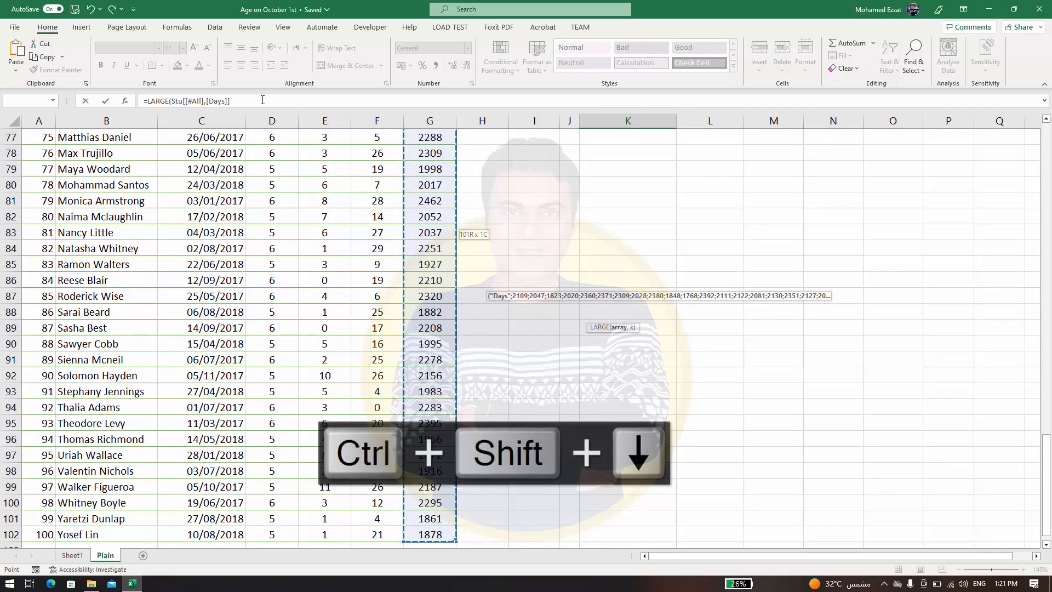
Remove the #All specifier from the LARGE array reference, set k to 1 and complete the formula in K12.
{"action": "left_click", "coordinate": [207, 100]}
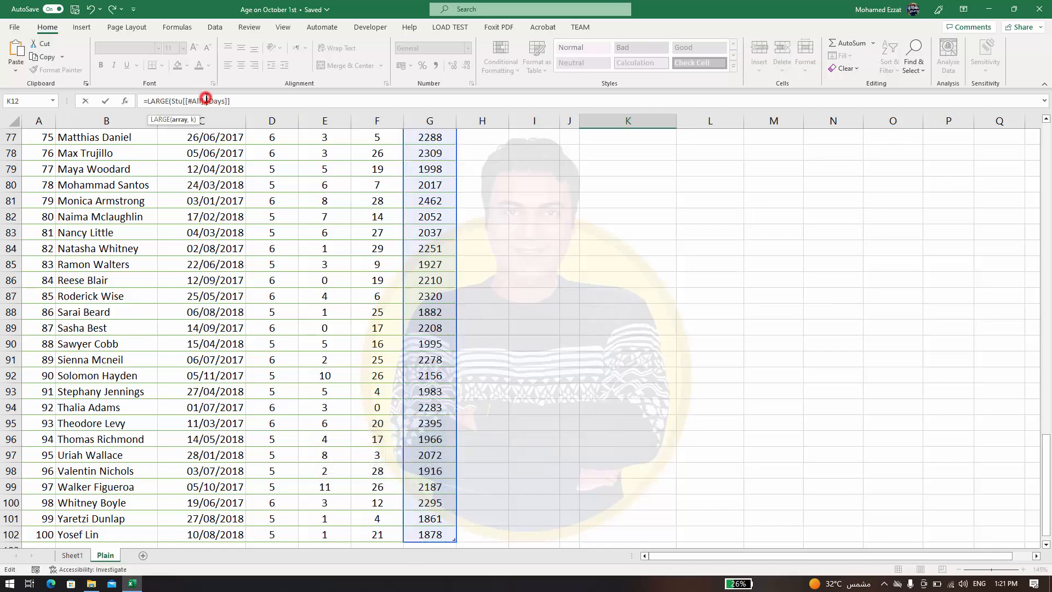
{"action": "key", "text": "BackSpace"}
{"action": "key", "text": "BackSpace"}
{"action": "key", "text": "BackSpace"}
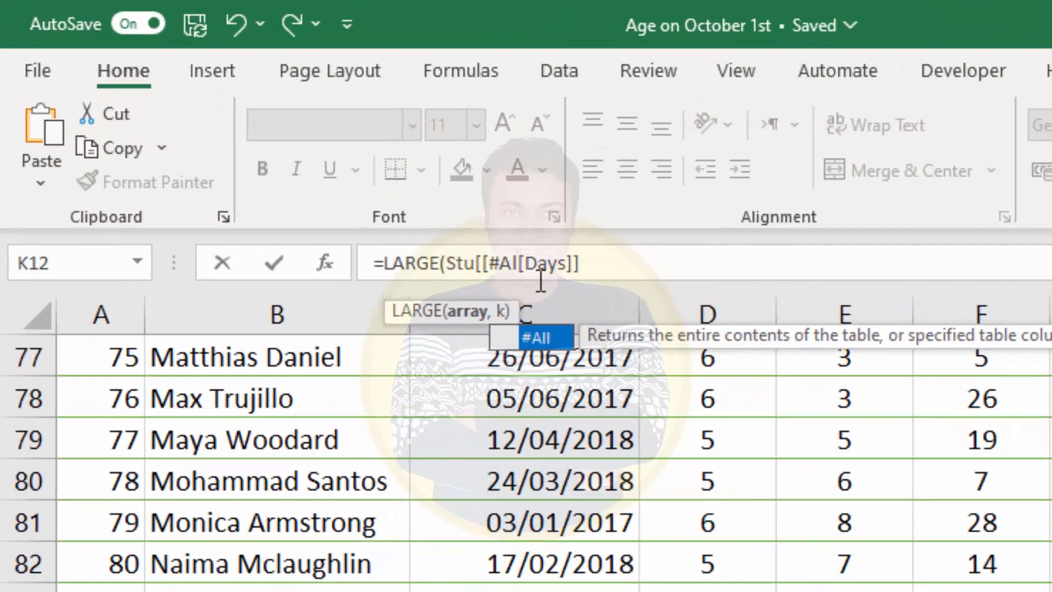
{"action": "key", "text": "BackSpace"}
{"action": "key", "text": "BackSpace"}
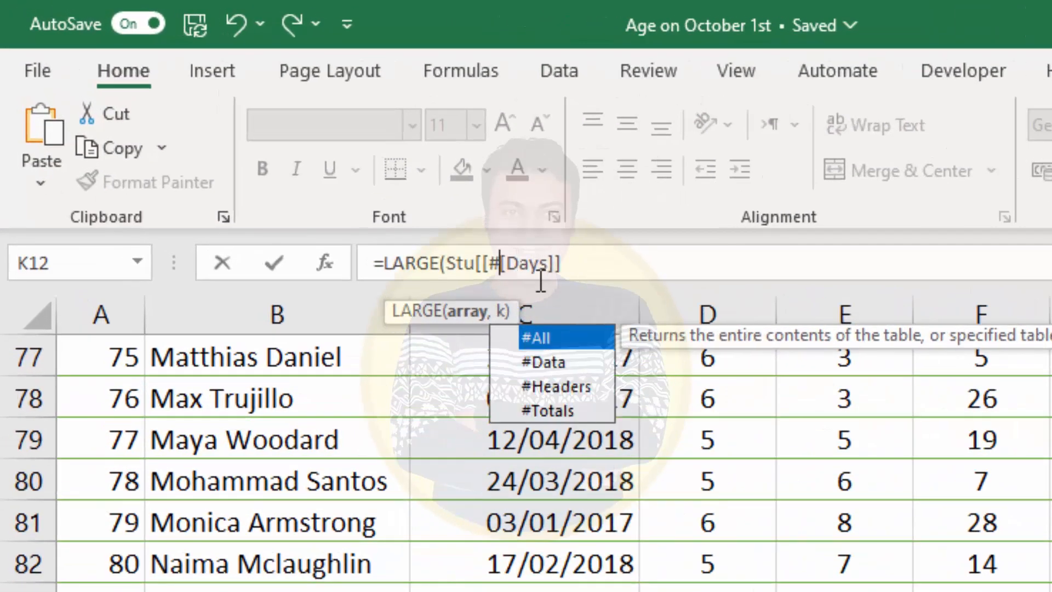
{"action": "key", "text": "BackSpace"}
{"action": "key", "text": "BackSpace"}
{"action": "left_click", "coordinate": [548, 263]}
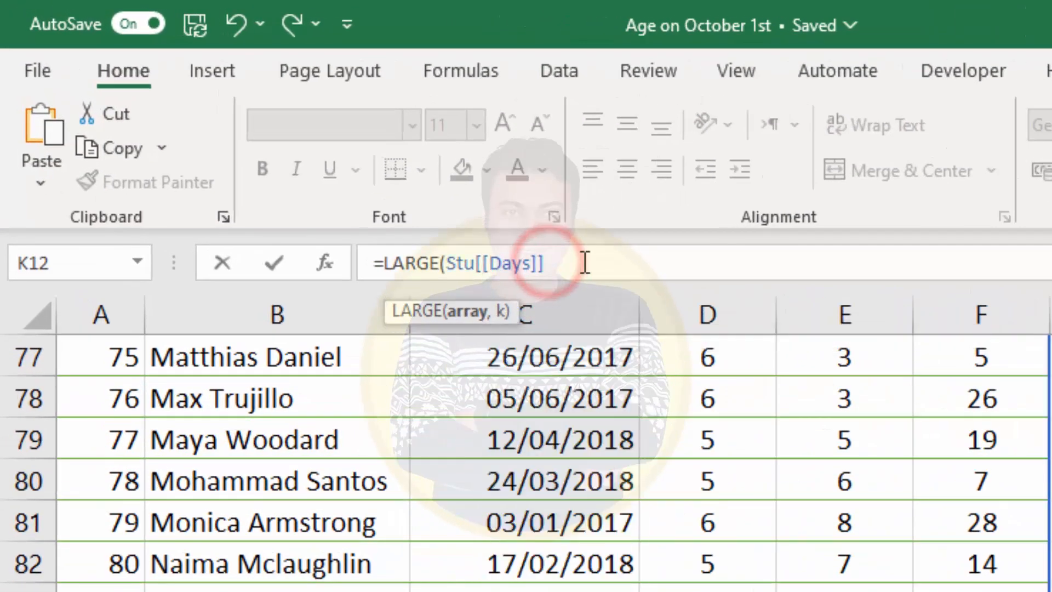
{"action": "type", "text": ","}
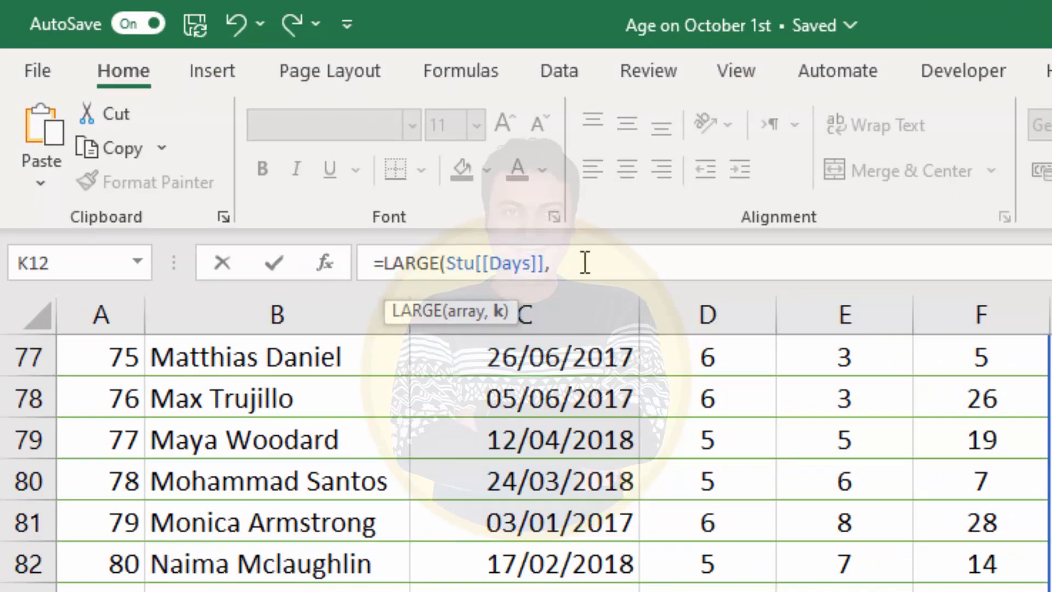
{"action": "type", "text": "1)"}
{"action": "key", "text": "Return"}
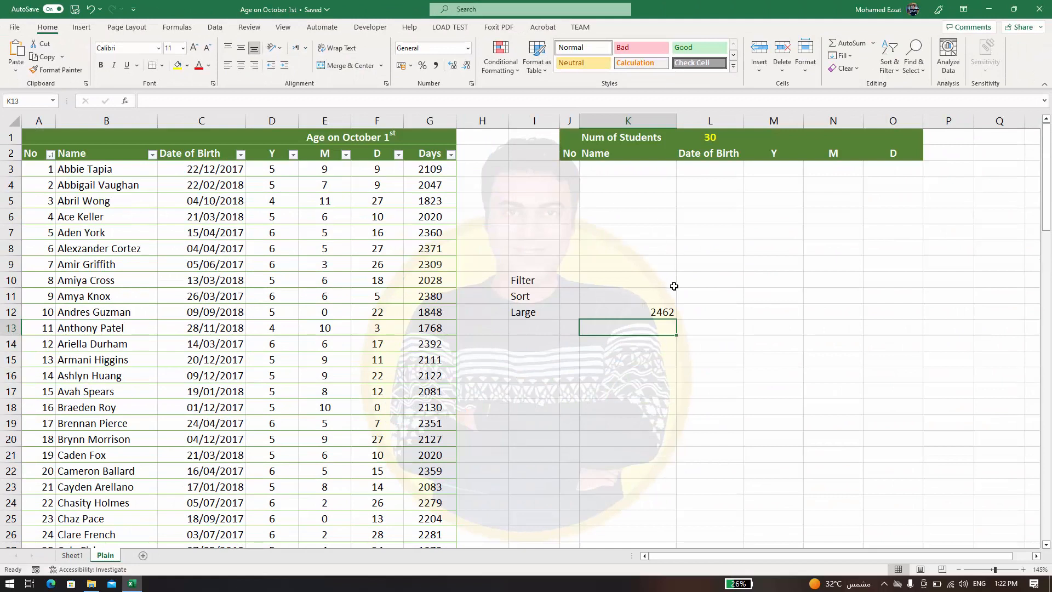
{"action": "left_click", "coordinate": [661, 307]}
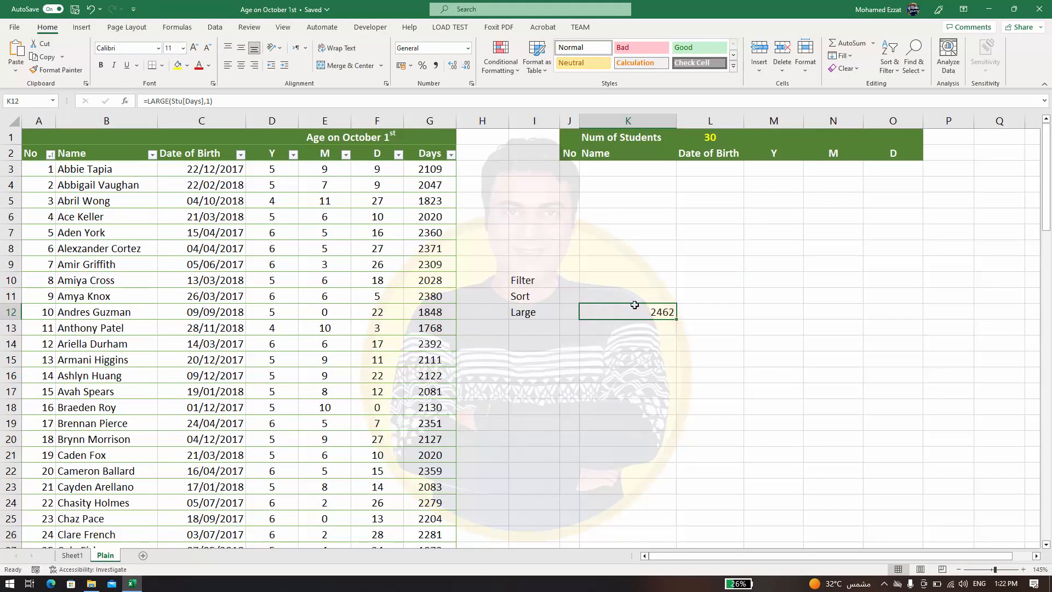
Filter the Days column for 2462 to find the matching student, and clear the filter again.
{"action": "left_click", "coordinate": [451, 155]}
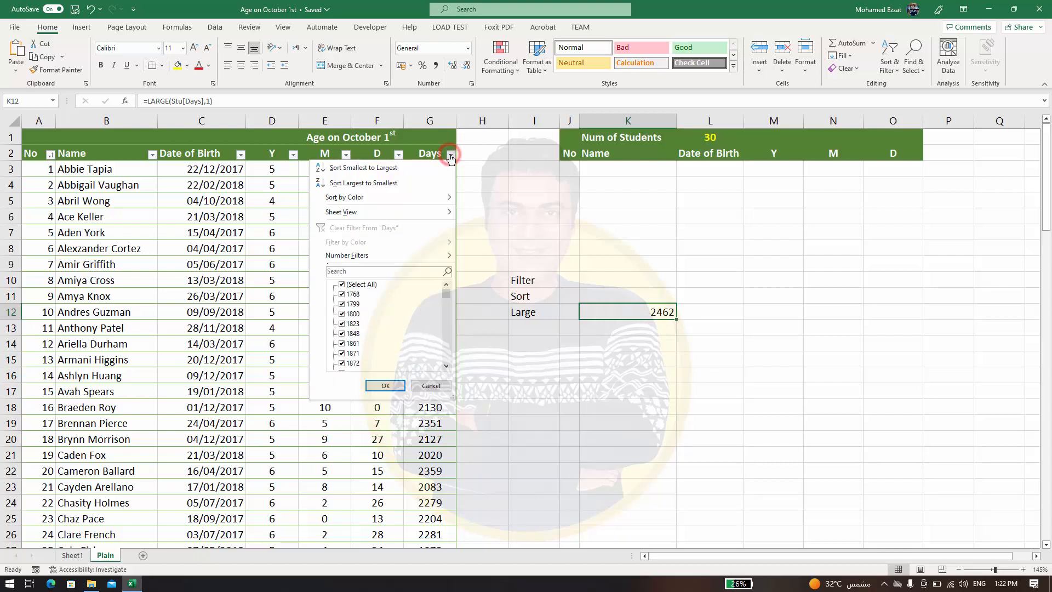
{"action": "left_click", "coordinate": [349, 270]}
{"action": "type", "text": "2462"}
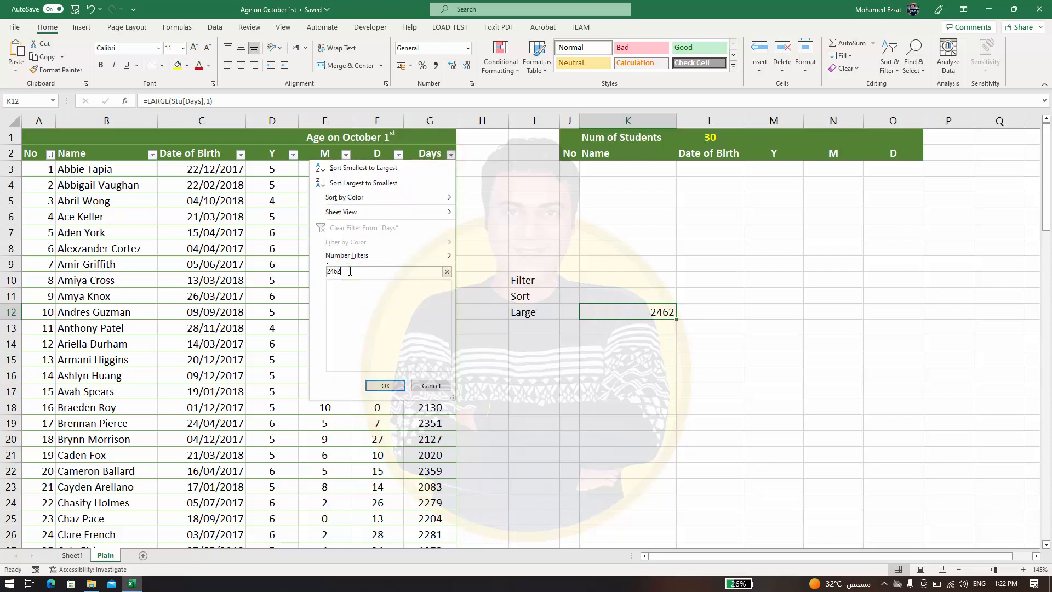
{"action": "key", "text": "Return"}
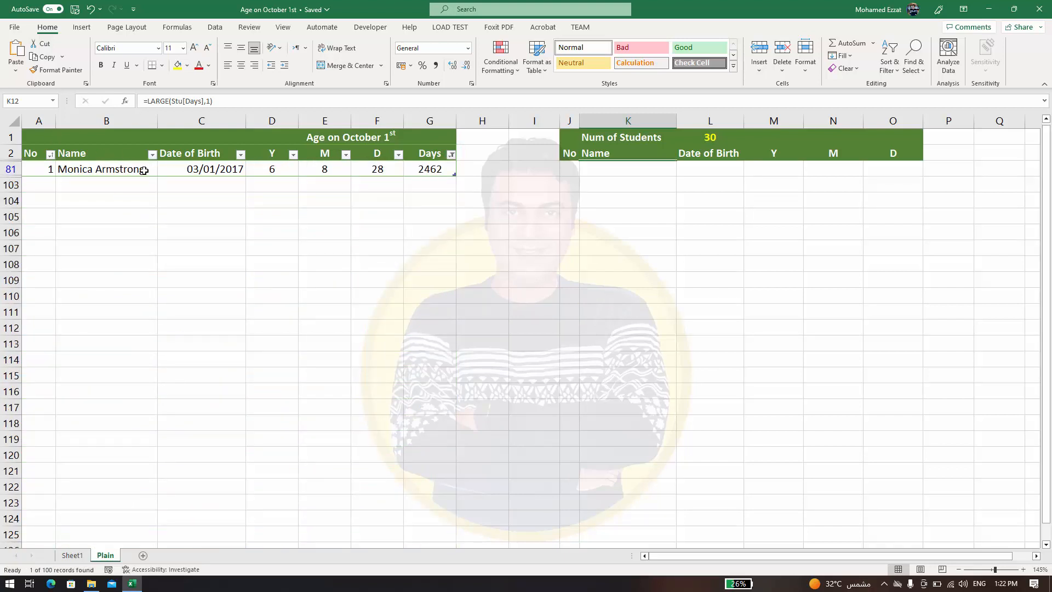
{"action": "left_click", "coordinate": [452, 158]}
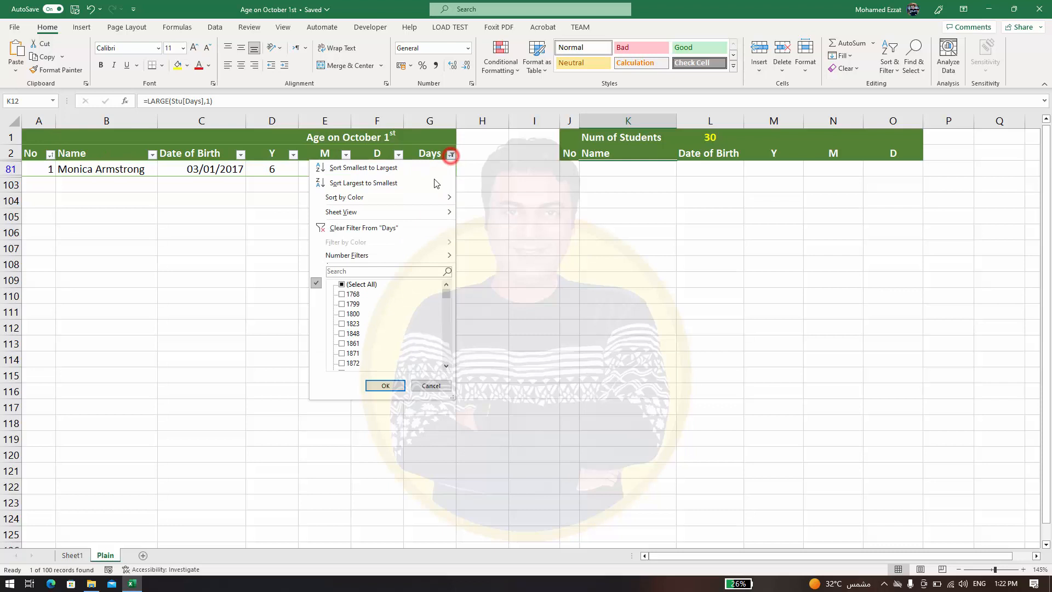
{"action": "left_click", "coordinate": [342, 227]}
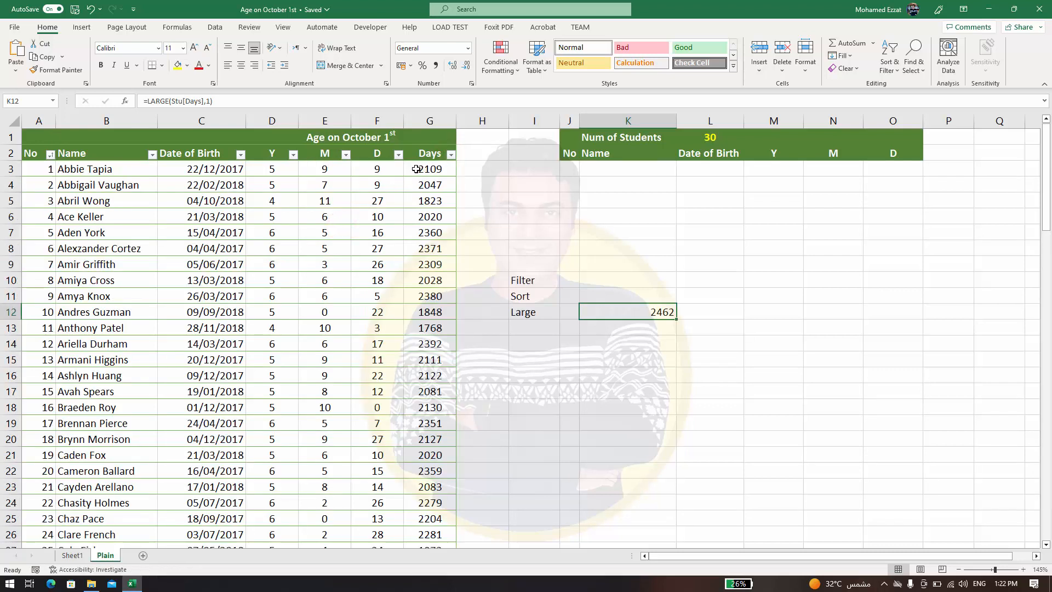
Sort the student table by Days from largest to smallest and check the first student's name and total days.
{"action": "left_click", "coordinate": [451, 154]}
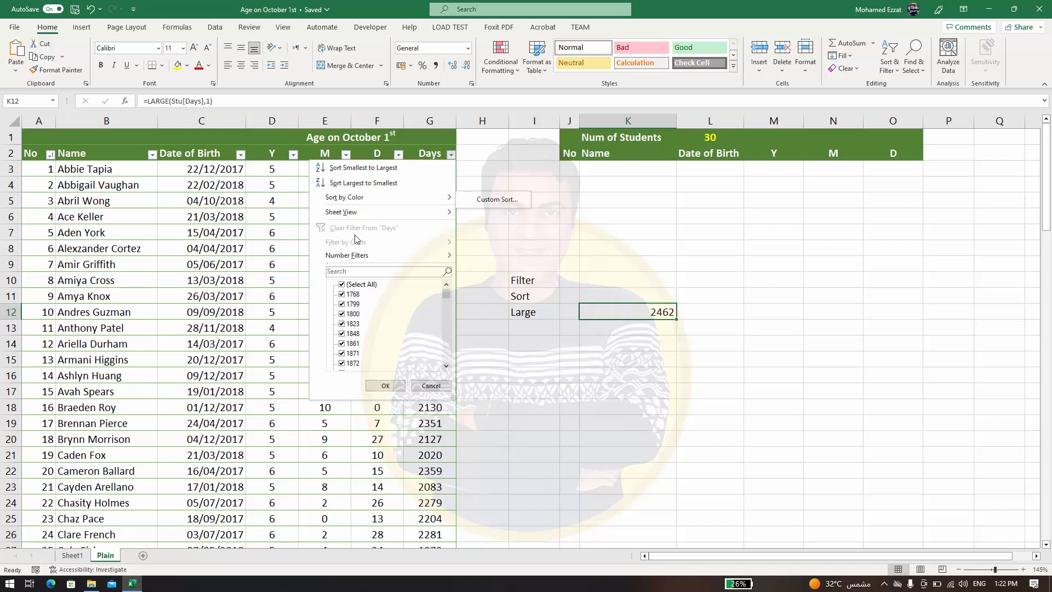
{"action": "left_click", "coordinate": [345, 184]}
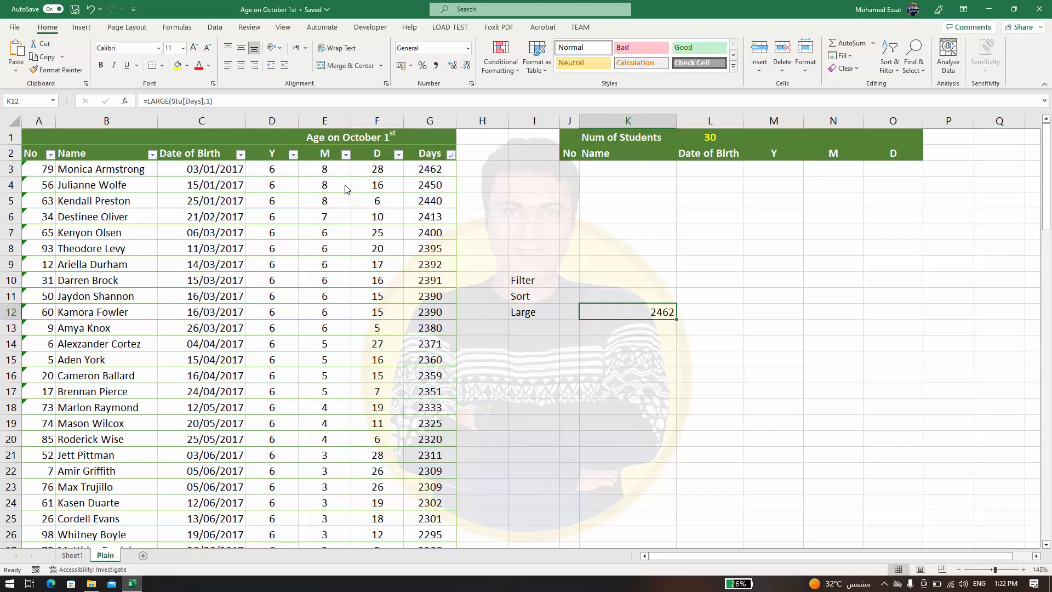
{"action": "left_click", "coordinate": [426, 172]}
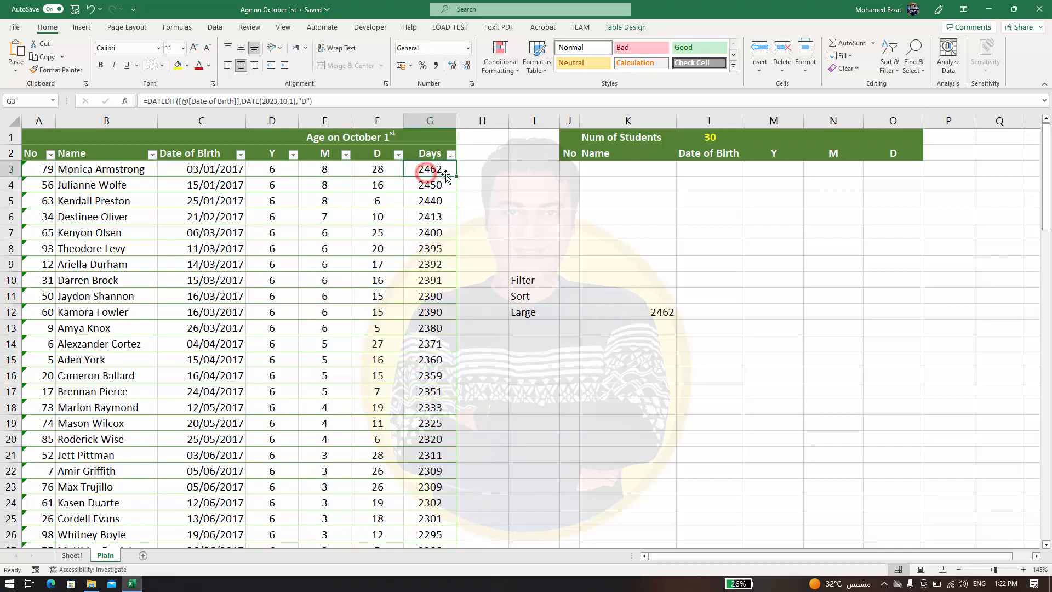
{"action": "left_click", "coordinate": [79, 171]}
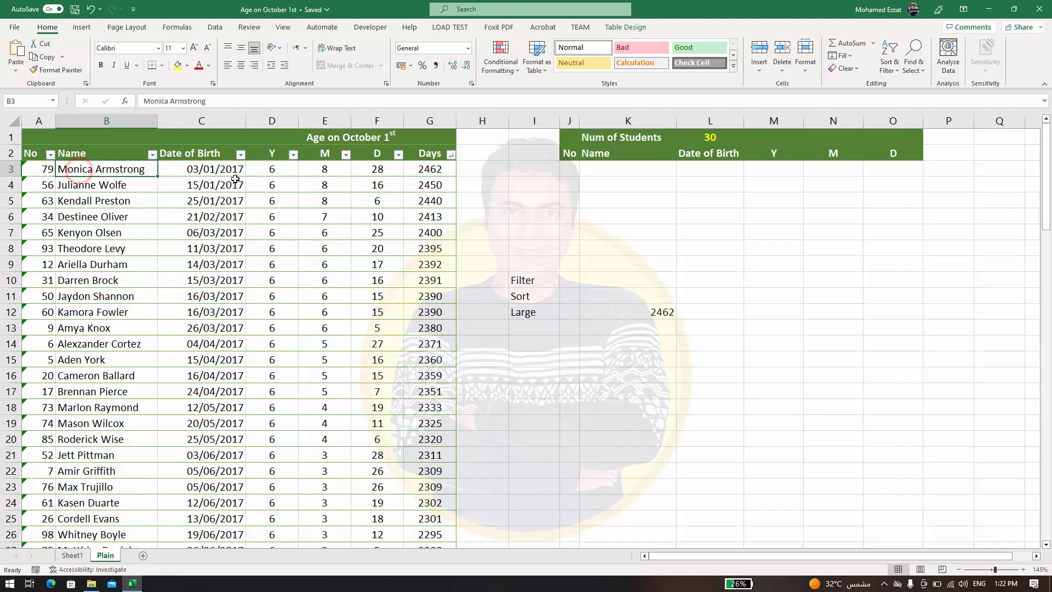
{"action": "left_click", "coordinate": [438, 170]}
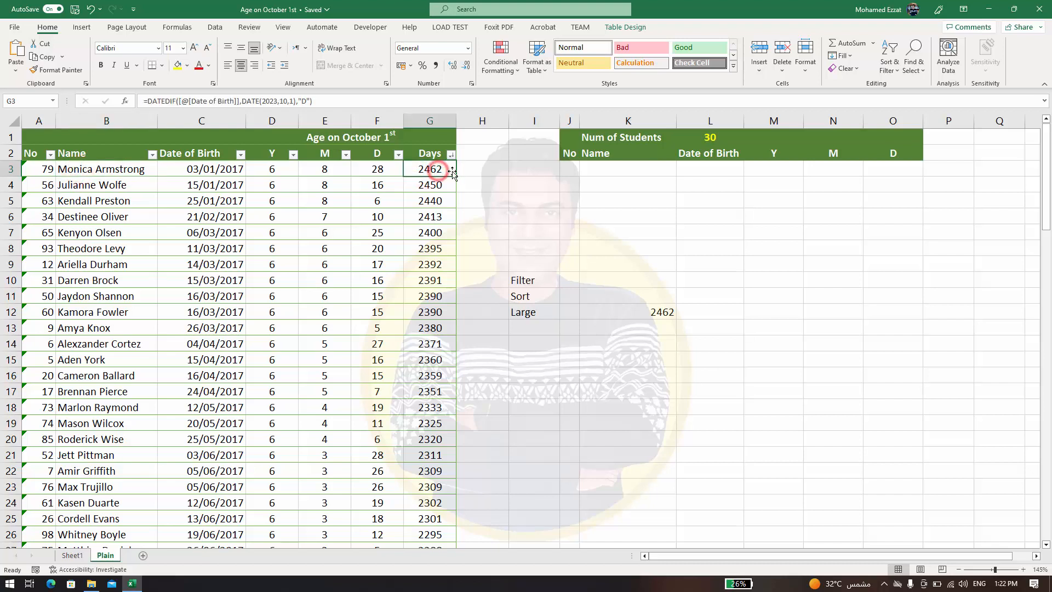
Set k to 2 in K12's LARGE formula and check the result against the second value in the Days column.
{"action": "left_click", "coordinate": [540, 310]}
{"action": "left_click", "coordinate": [629, 313]}
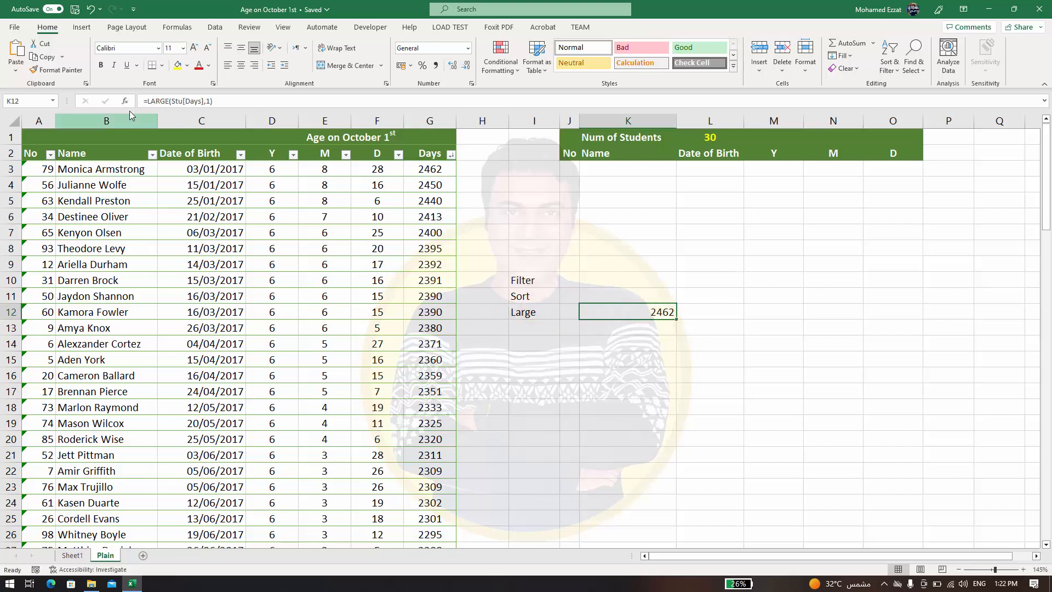
{"action": "double_click", "coordinate": [646, 312]}
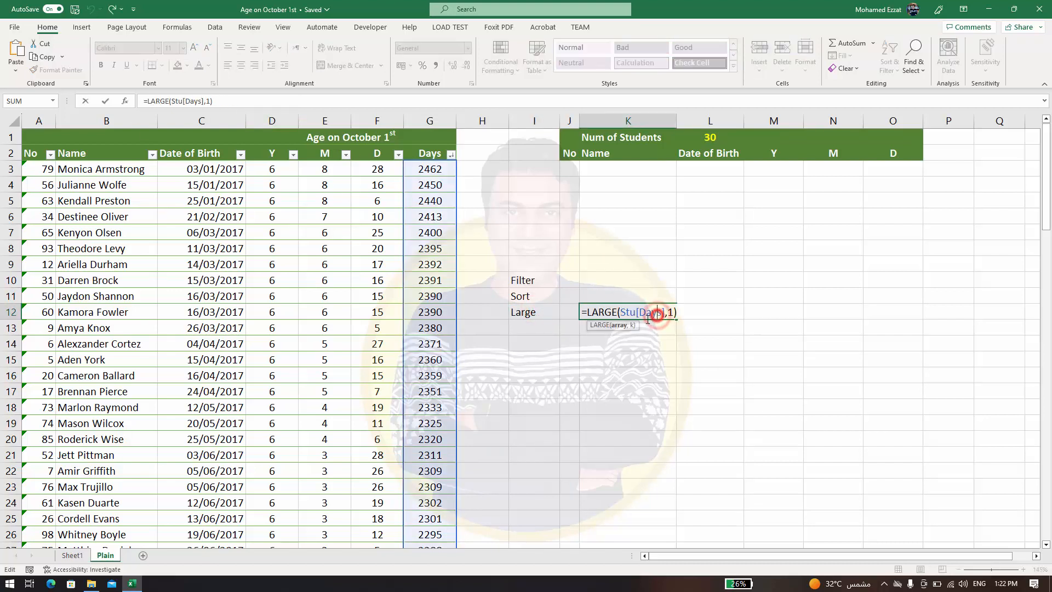
{"action": "double_click", "coordinate": [601, 314]}
{"action": "left_click_drag", "start_coordinate": [620, 313], "coordinate": [665, 315]}
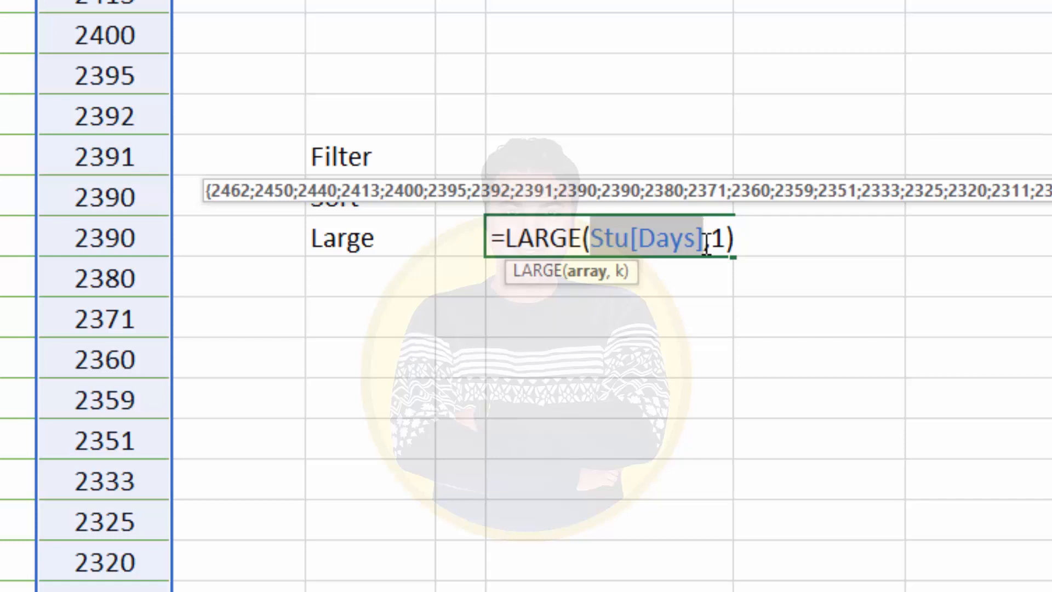
{"action": "left_click", "coordinate": [712, 240]}
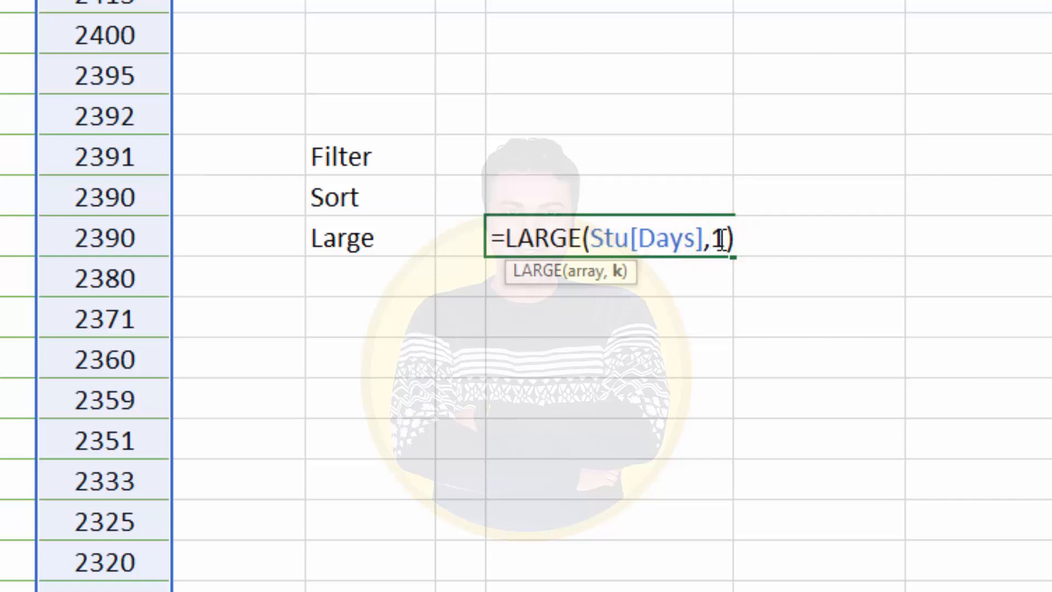
{"action": "double_click", "coordinate": [720, 240]}
{"action": "type", "text": "2"}
{"action": "key", "text": "Return"}
{"action": "left_click", "coordinate": [711, 235]}
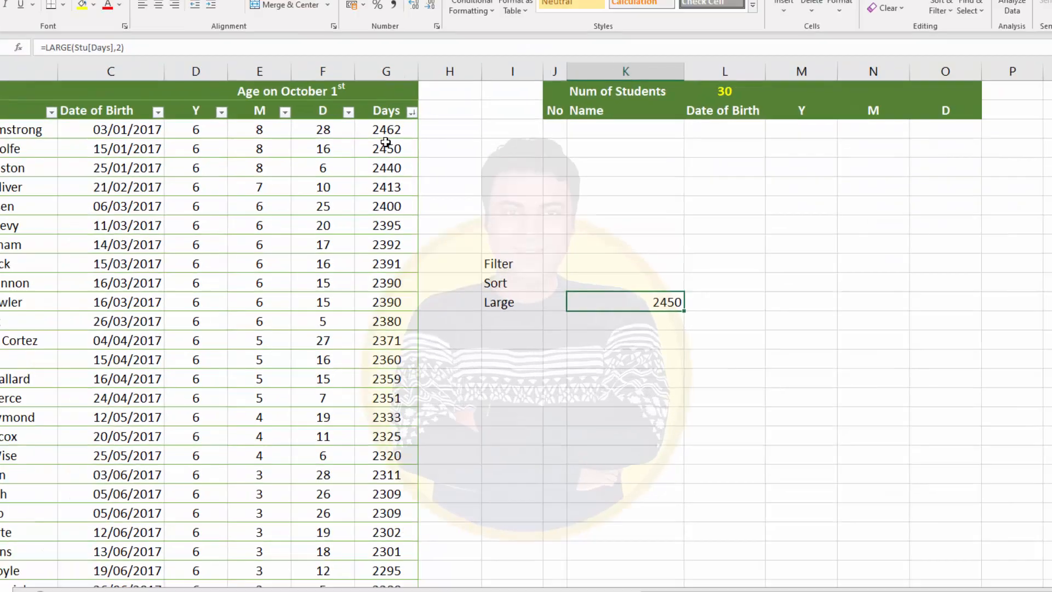
{"action": "left_click", "coordinate": [430, 181]}
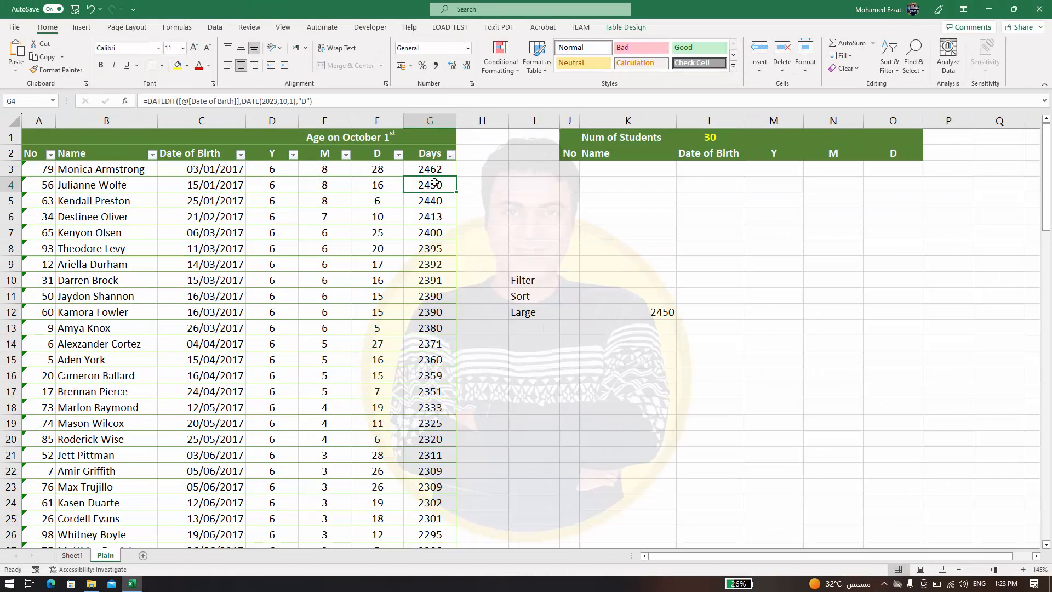
Set k to 3 in K12's LARGE formula and compare the result with the third value in the Days column.
{"action": "left_click", "coordinate": [658, 311]}
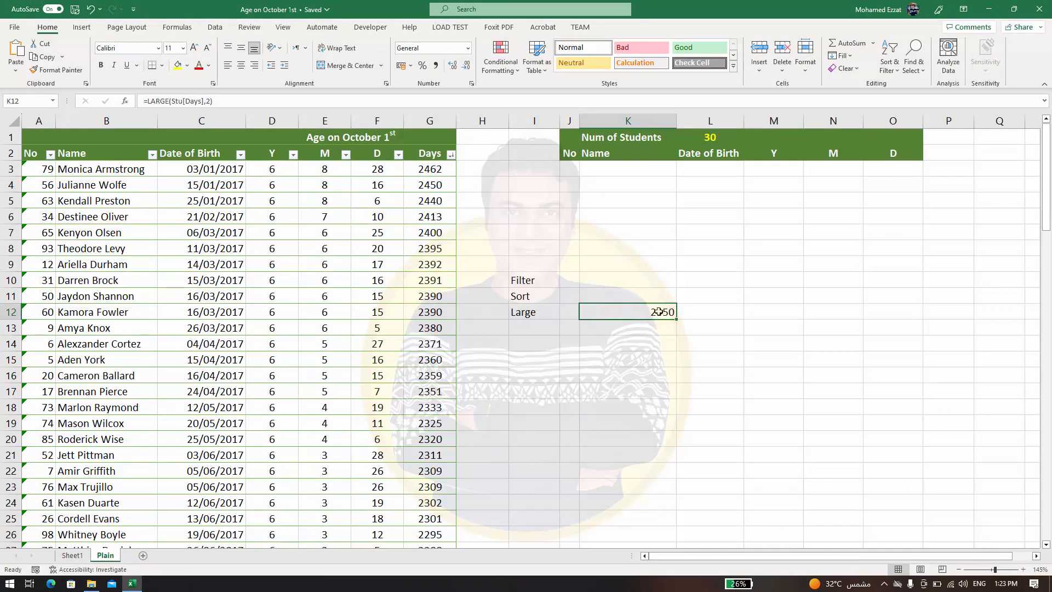
{"action": "double_click", "coordinate": [657, 311]}
{"action": "left_click_drag", "start_coordinate": [206, 103], "coordinate": [210, 103]}
{"action": "type", "text": "3"}
{"action": "key", "text": "Return"}
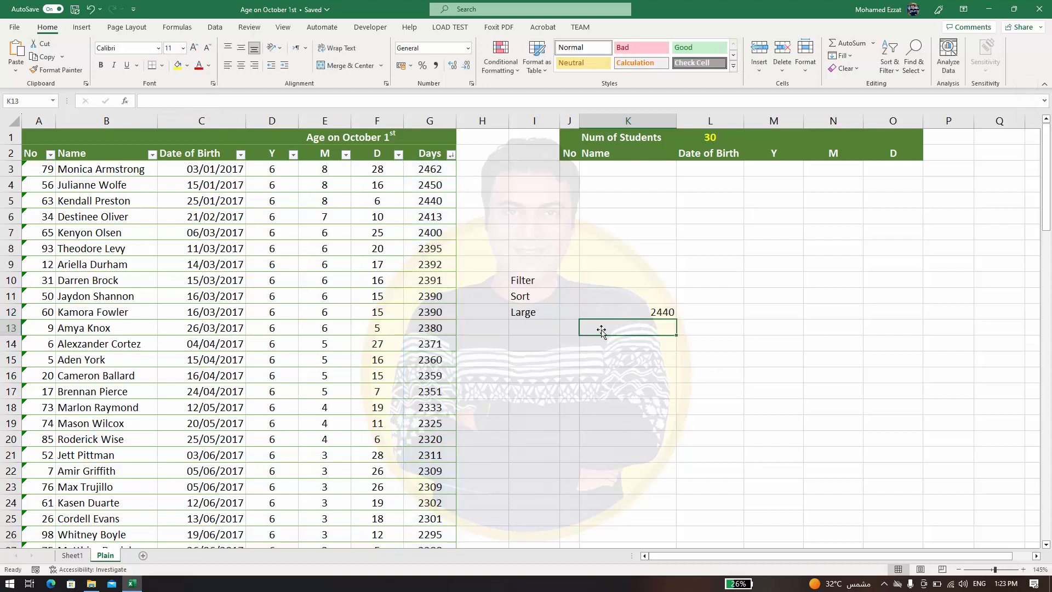
{"action": "left_click", "coordinate": [634, 315]}
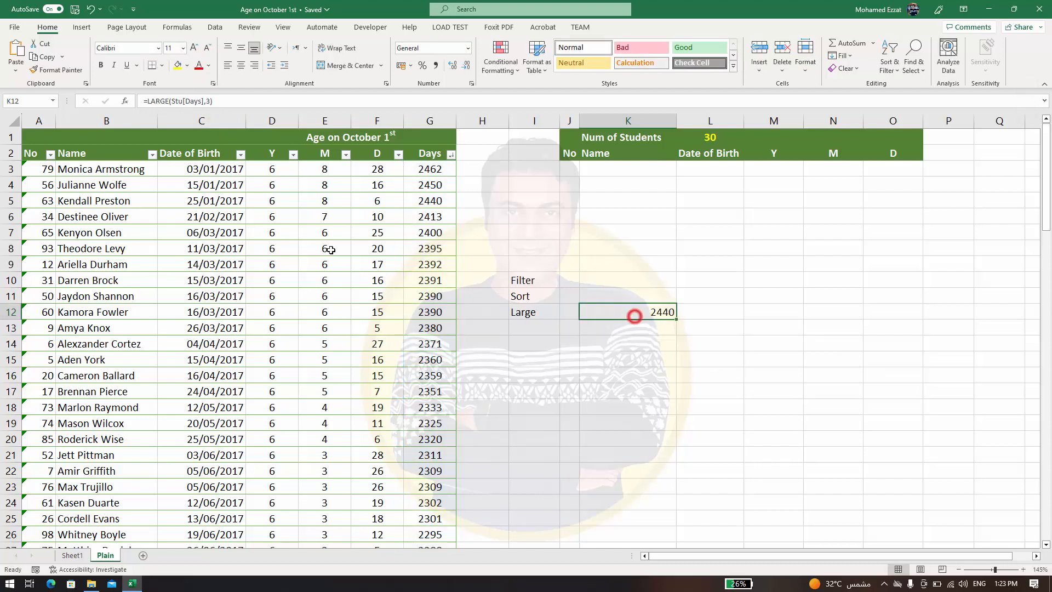
{"action": "left_click", "coordinate": [206, 101]}
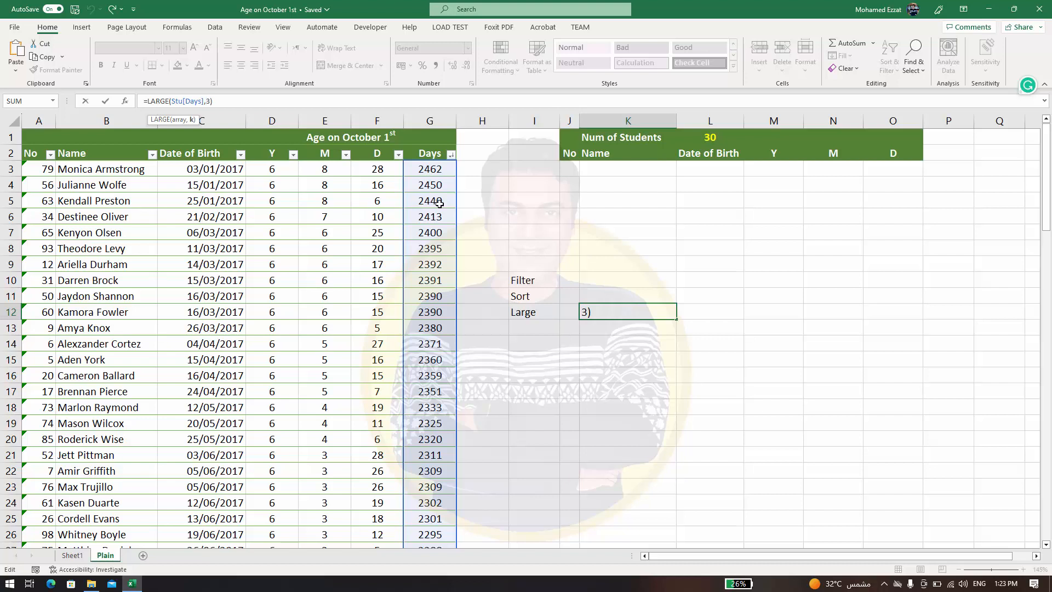
{"action": "key", "text": "ctrl+Return"}
{"action": "left_click", "coordinate": [606, 311]}
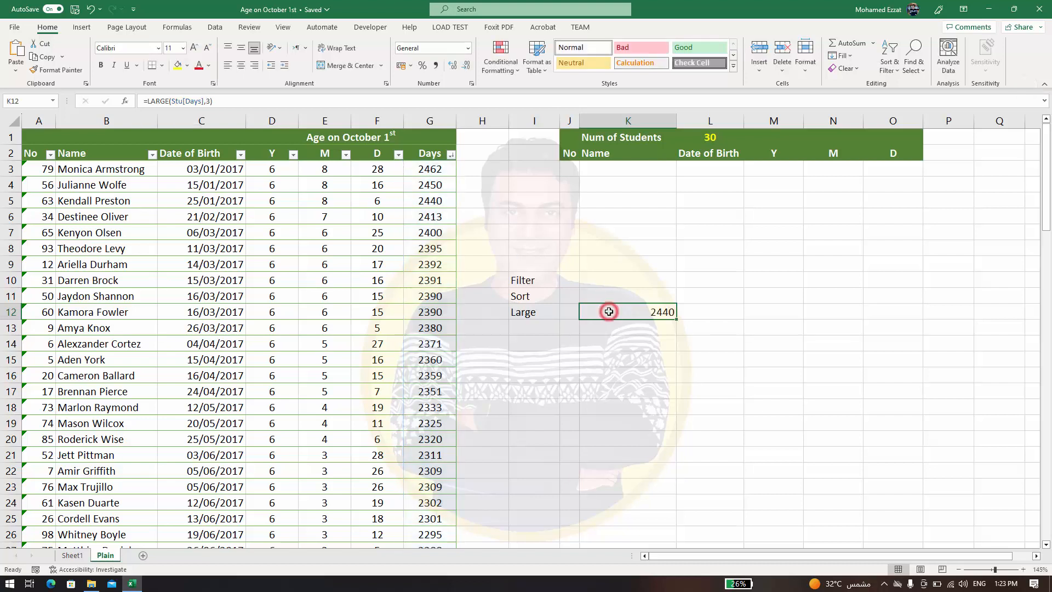
Set k back to 1 in K12's LARGE formula.
{"action": "left_click", "coordinate": [528, 313]}
{"action": "left_click", "coordinate": [613, 314]}
{"action": "left_click", "coordinate": [706, 311]}
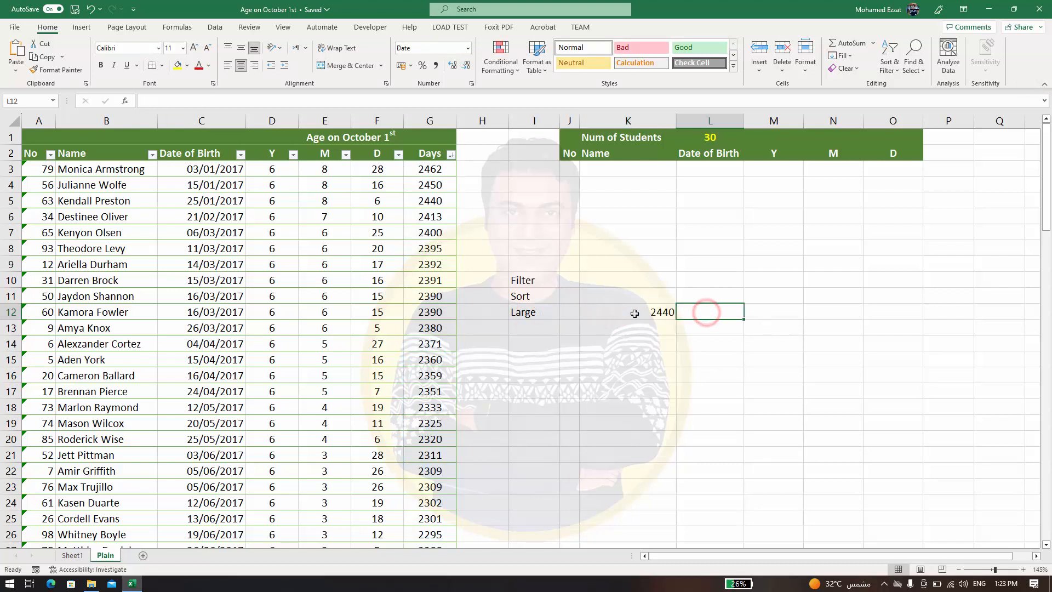
{"action": "left_click", "coordinate": [614, 311]}
{"action": "double_click", "coordinate": [208, 103]}
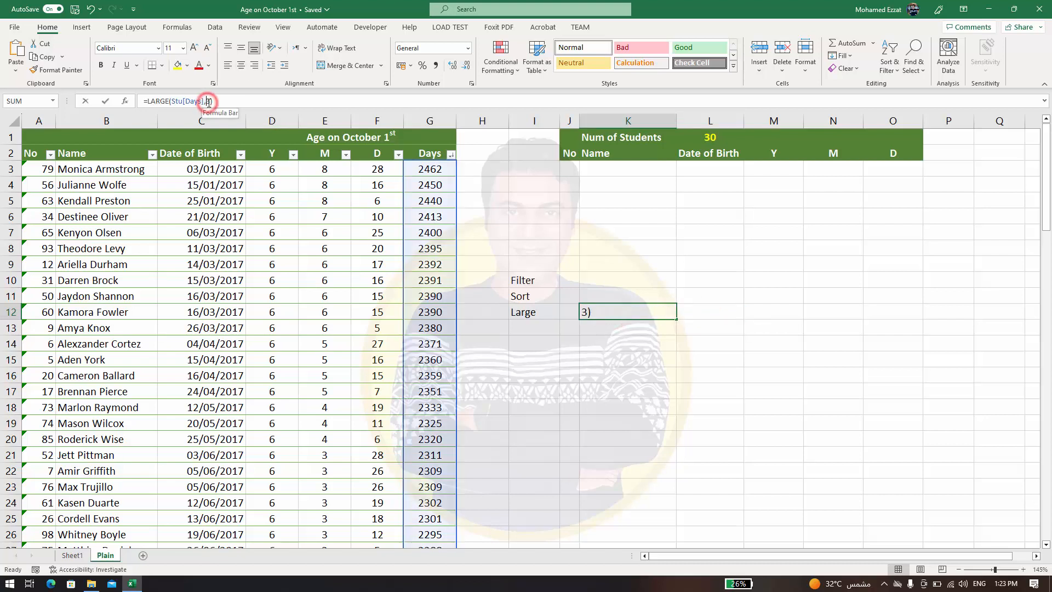
{"action": "type", "text": "1"}
{"action": "key", "text": "Tab"}
{"action": "key", "text": "Return"}
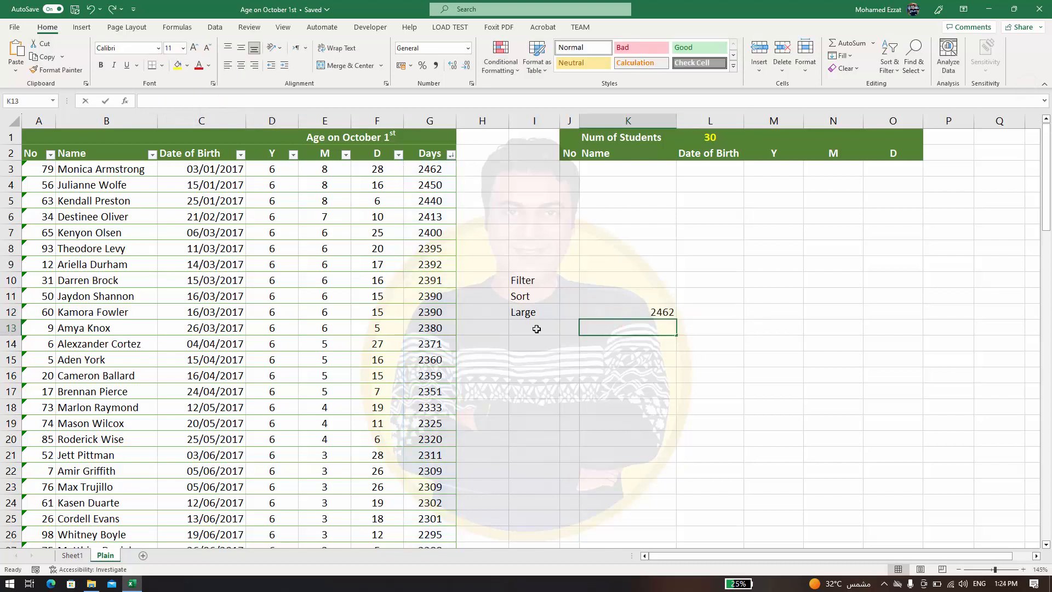
Start a MAX formula in K13 and replace its content with a copy of K12's LARGE formula.
{"action": "type", "text": "=max"}
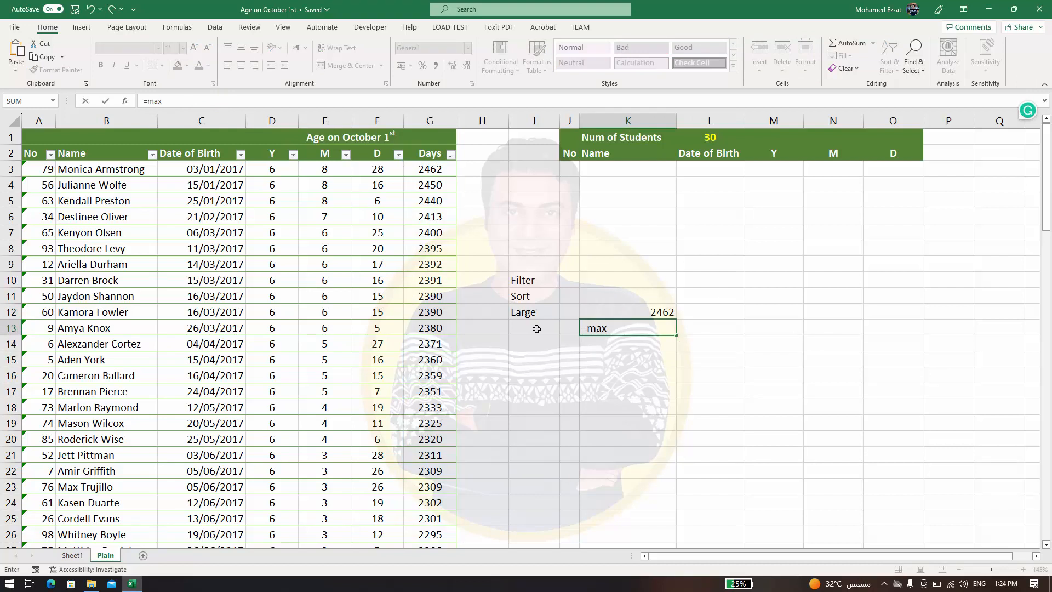
{"action": "left_click", "coordinate": [594, 312]}
{"action": "double_click", "coordinate": [594, 311]}
{"action": "left_click_drag", "start_coordinate": [215, 101], "coordinate": [146, 100]}
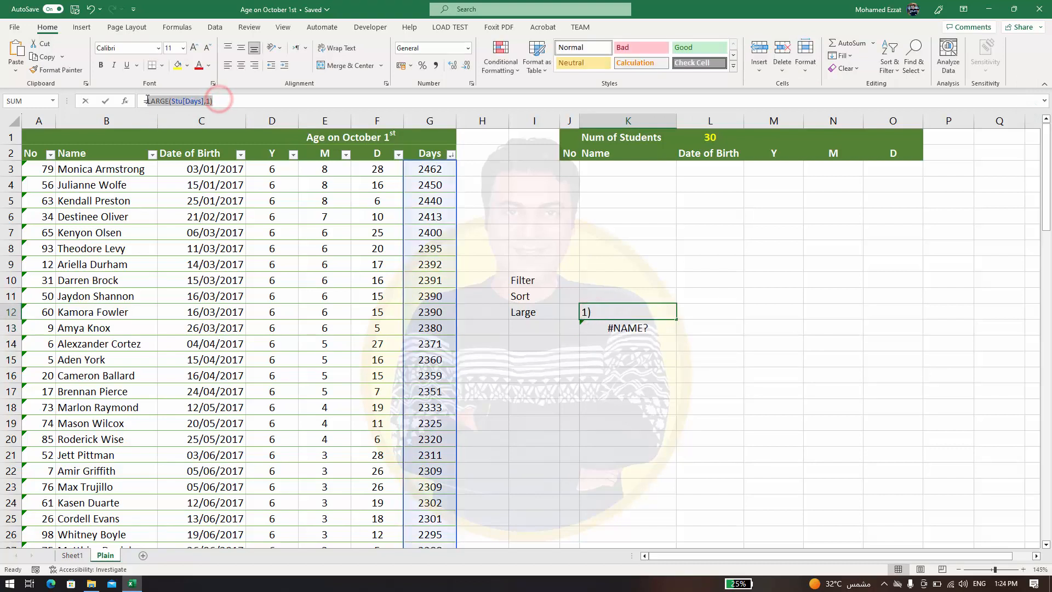
{"action": "key", "text": "ctrl+c"}
{"action": "left_click", "coordinate": [618, 328]}
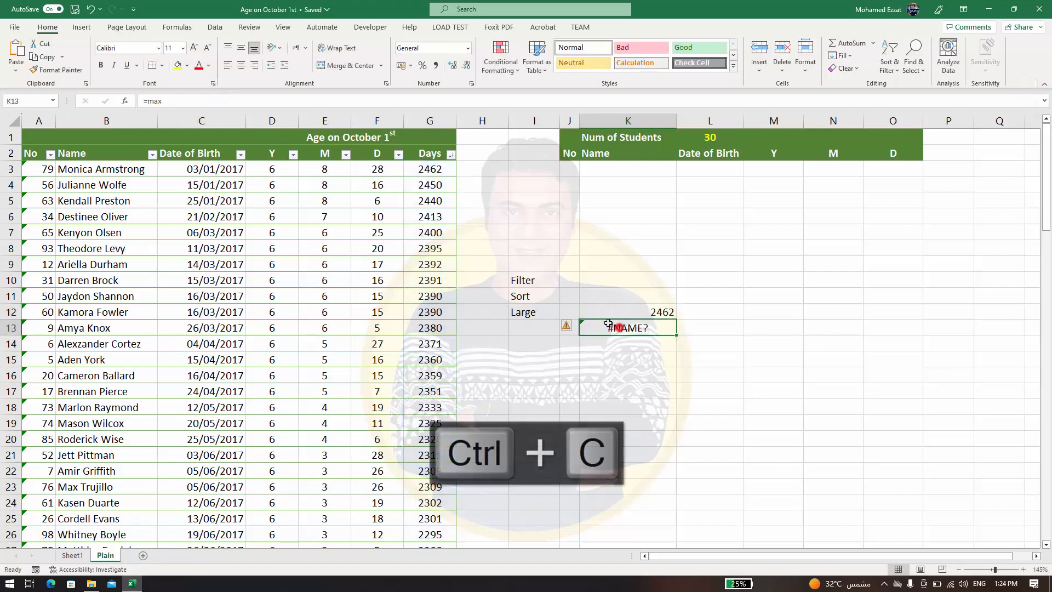
{"action": "left_click", "coordinate": [250, 99]}
{"action": "left_click_drag", "start_coordinate": [250, 101], "coordinate": [147, 101]}
{"action": "key", "text": "ctrl+v"}
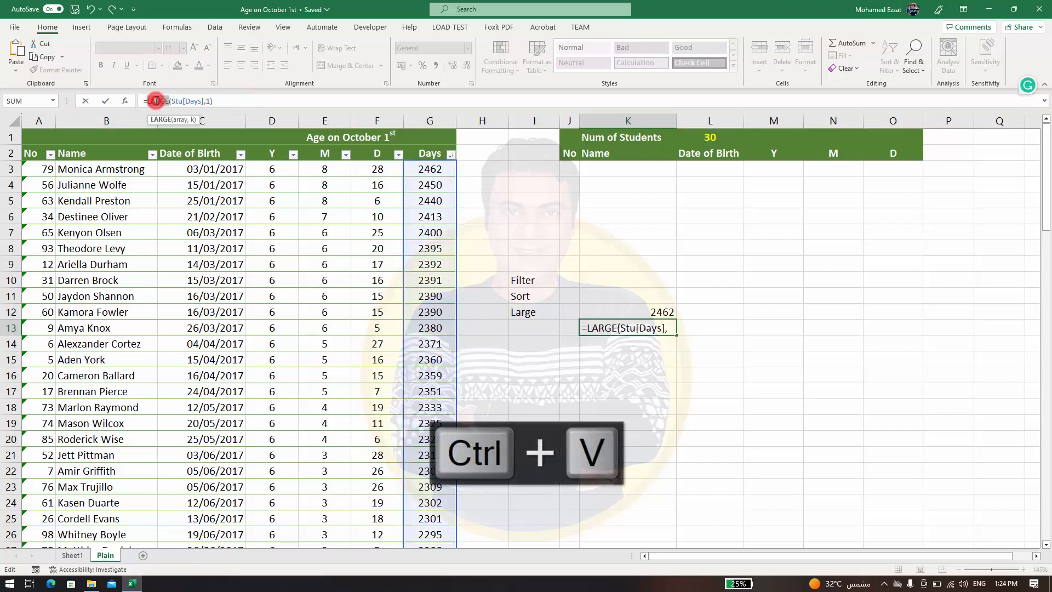
Change K13's function to MAX and remove the k argument so the formula reads =MAX(Stu[Days]).
{"action": "double_click", "coordinate": [156, 100]}
{"action": "type", "text": "max"}
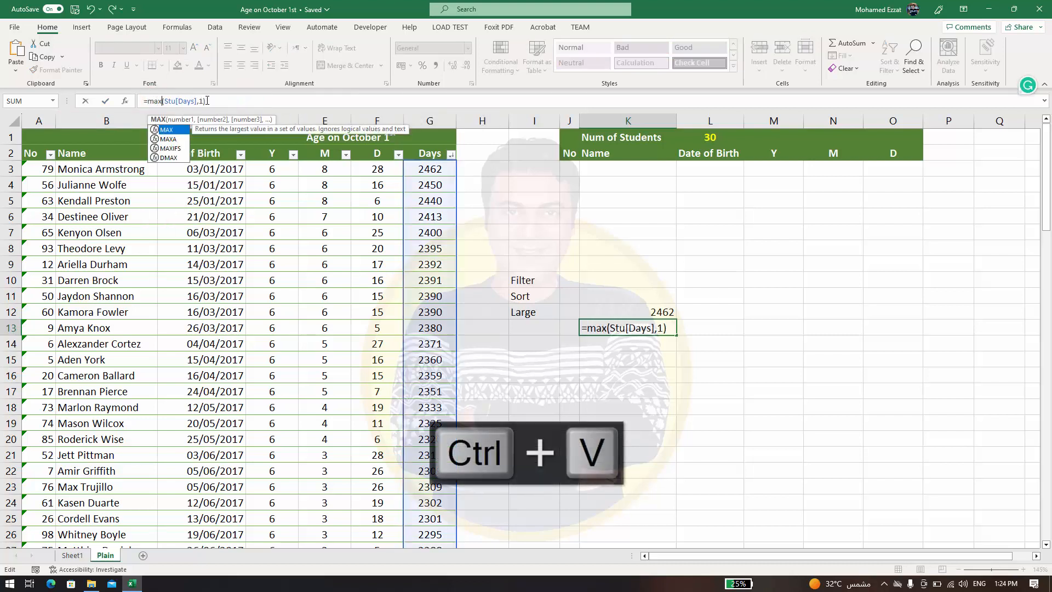
{"action": "left_click", "coordinate": [207, 101]}
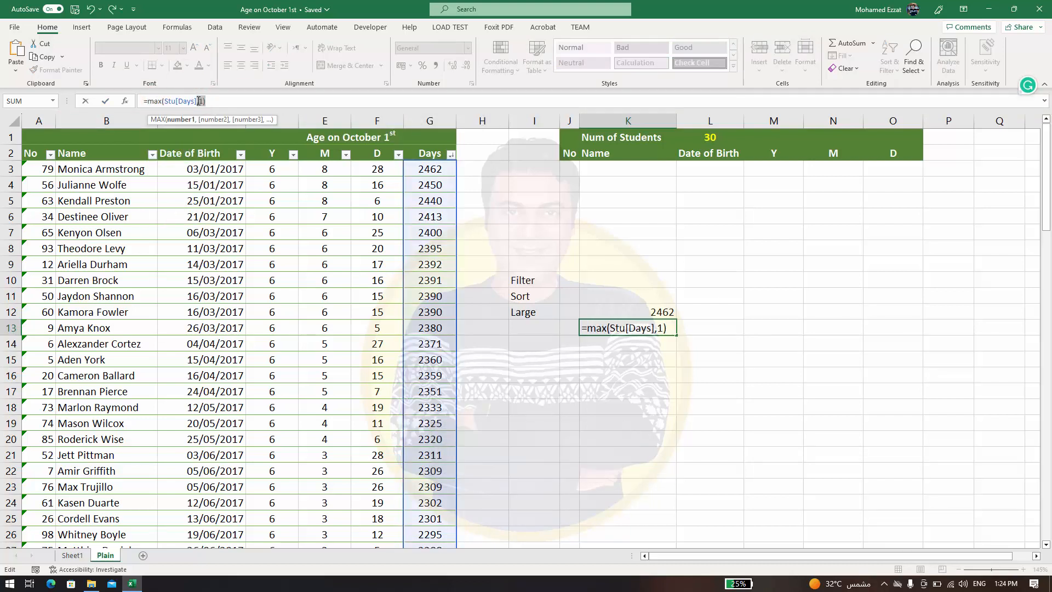
{"action": "key", "text": "Delete"}
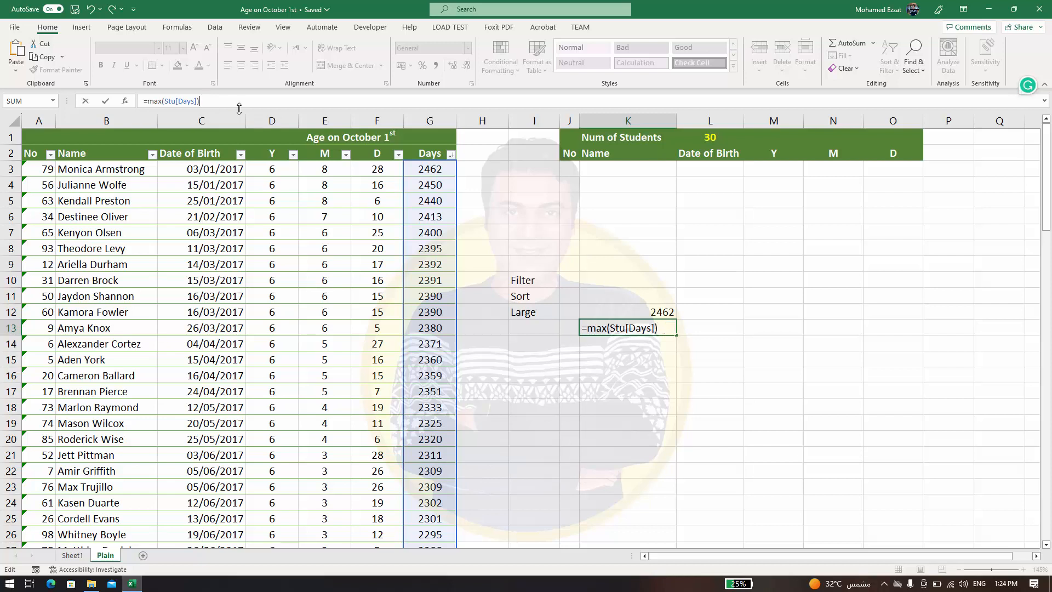
{"action": "key", "text": "Return"}
Compare the LARGE formula in K12 with the MAX formula in K13, and clear K13.
{"action": "left_click", "coordinate": [647, 317]}
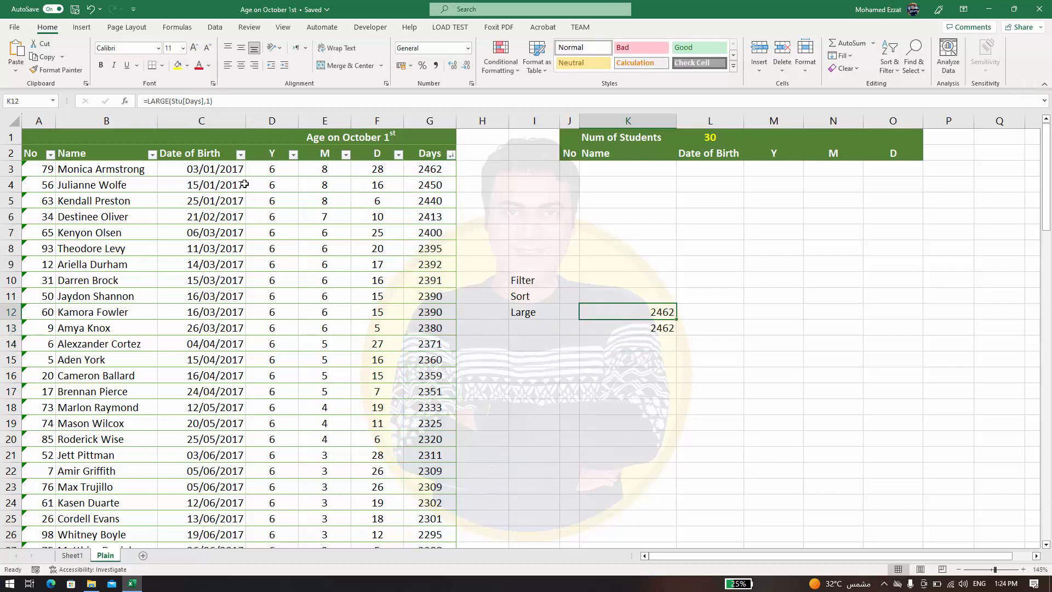
{"action": "left_click", "coordinate": [625, 331]}
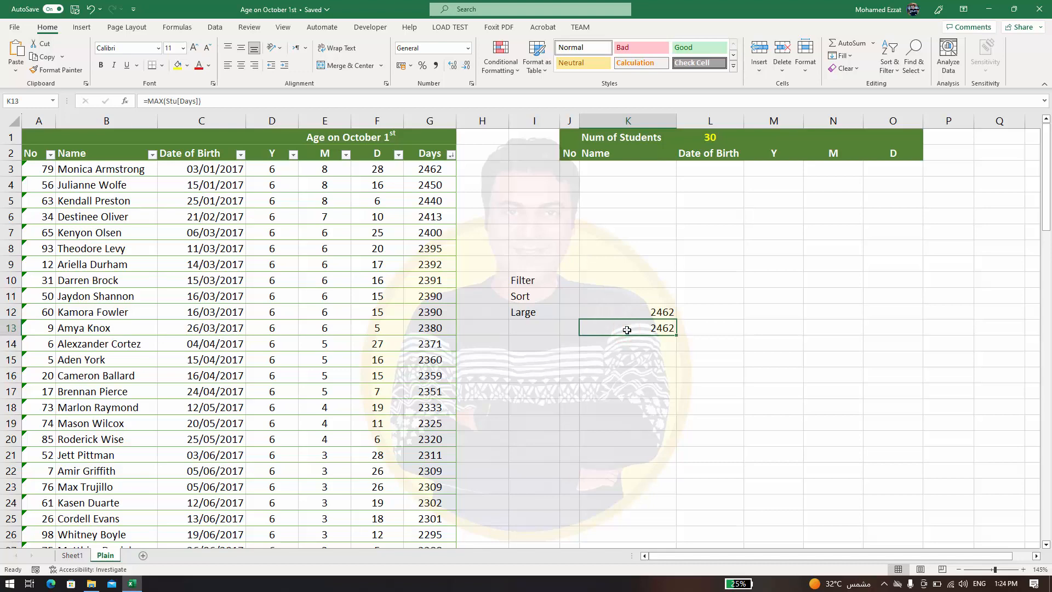
{"action": "left_click", "coordinate": [623, 310]}
{"action": "left_click", "coordinate": [625, 328]}
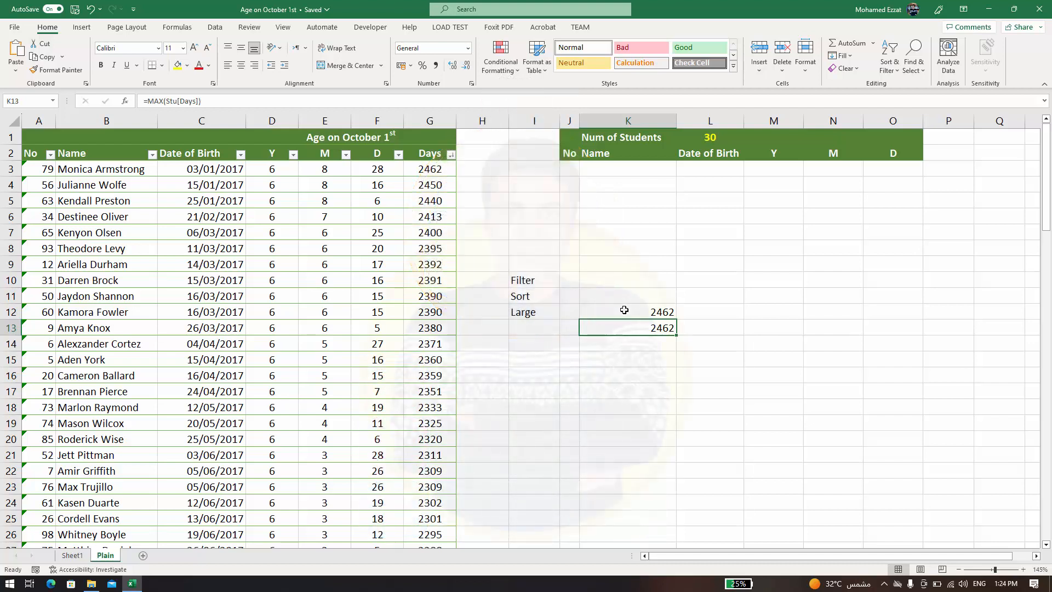
{"action": "left_click", "coordinate": [623, 310]}
{"action": "left_click", "coordinate": [649, 323]}
{"action": "key", "text": "Delete"}
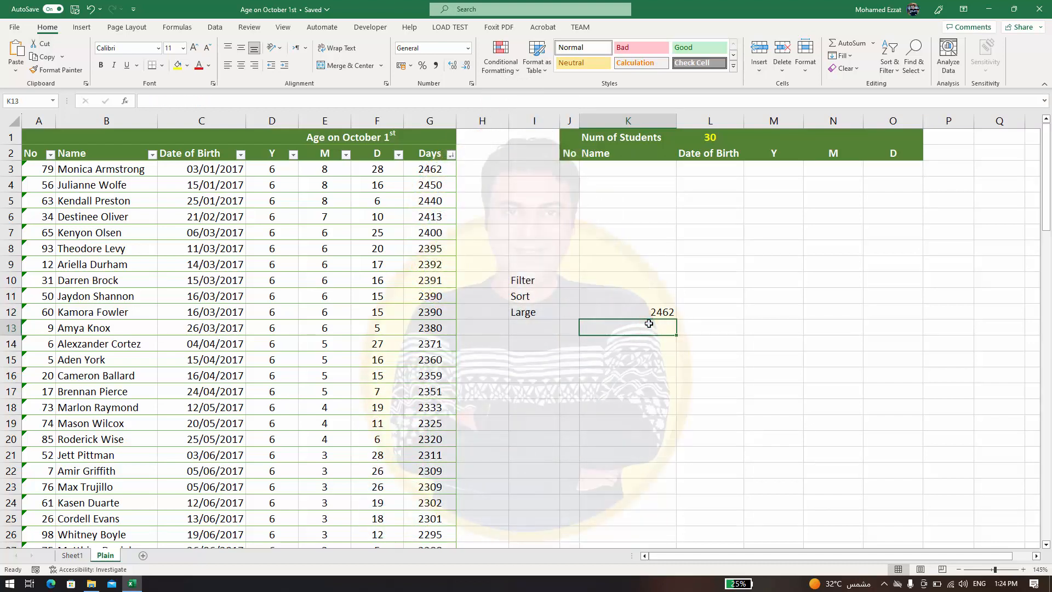
Clear the Filter, Sort and Large notes and the LARGE formula from I10:K12.
{"action": "left_click", "coordinate": [530, 316]}
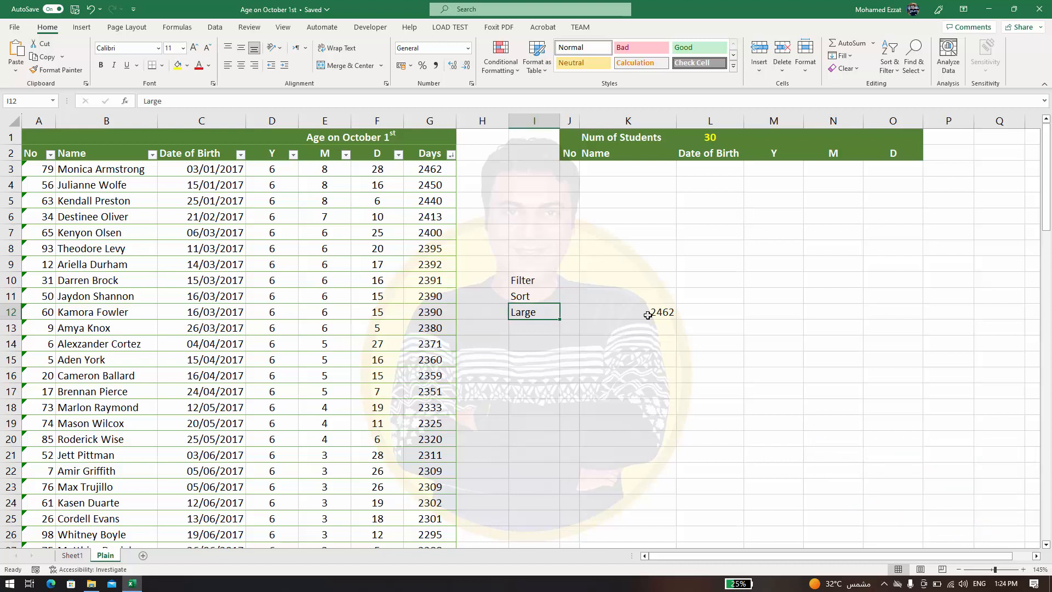
{"action": "left_click_drag", "start_coordinate": [648, 315], "coordinate": [529, 316]}
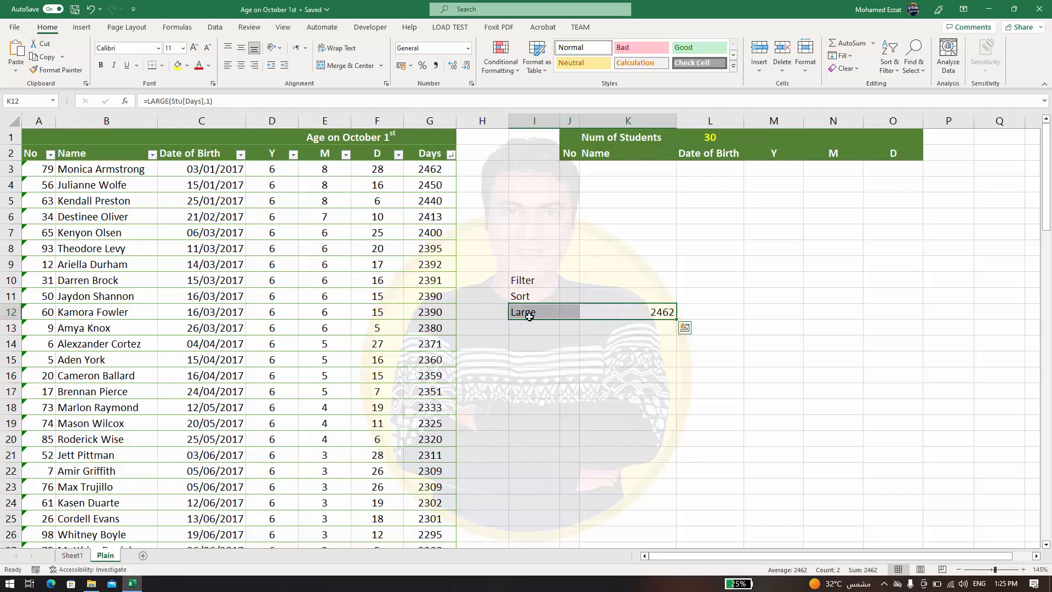
{"action": "left_click_drag", "start_coordinate": [523, 280], "coordinate": [607, 309]}
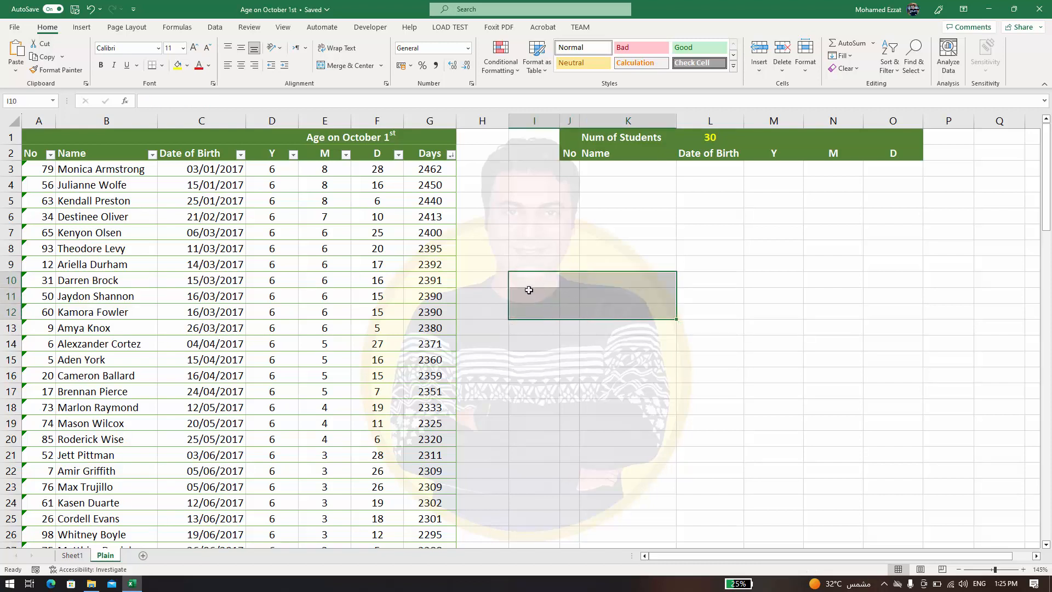
{"action": "key", "text": "Delete"}
{"action": "left_click", "coordinate": [528, 288]}
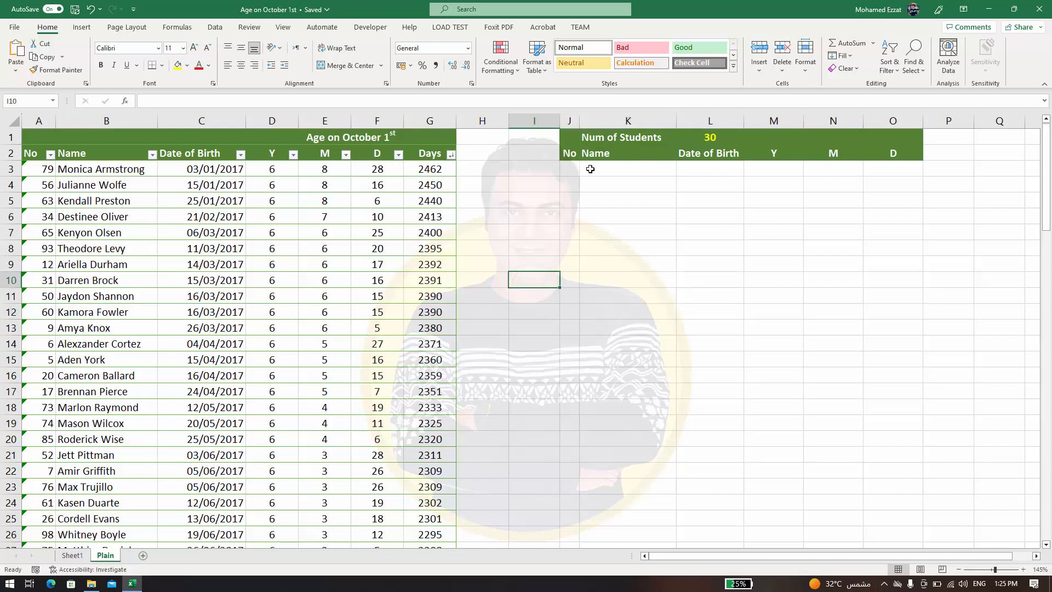
Start a FILTER formula in K3 with the student table's Name through D columns, down to the last student, as the array.
{"action": "left_click", "coordinate": [595, 168]}
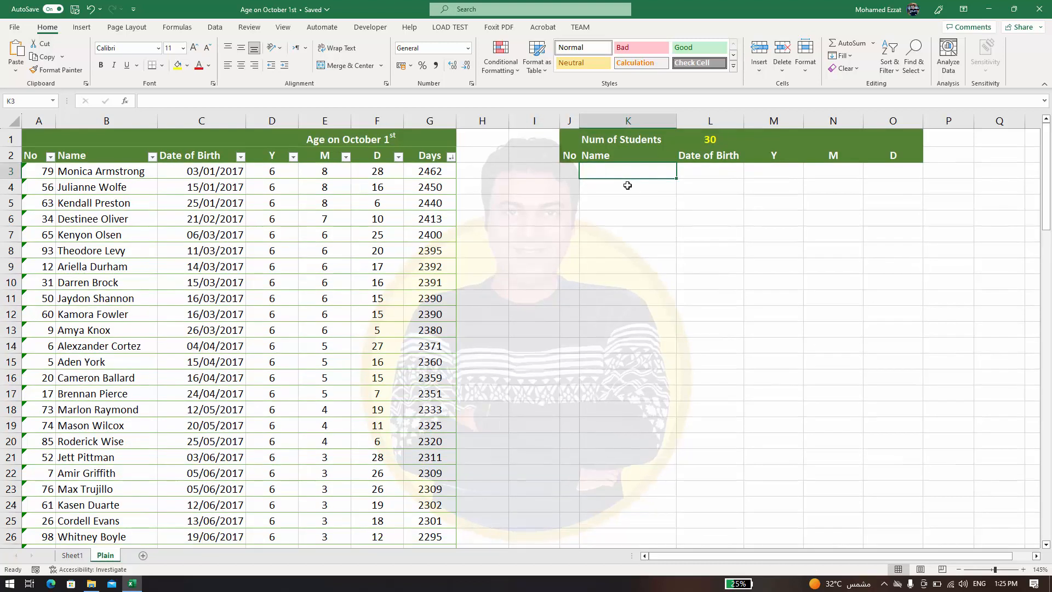
{"action": "type", "text": "=FILTER("}
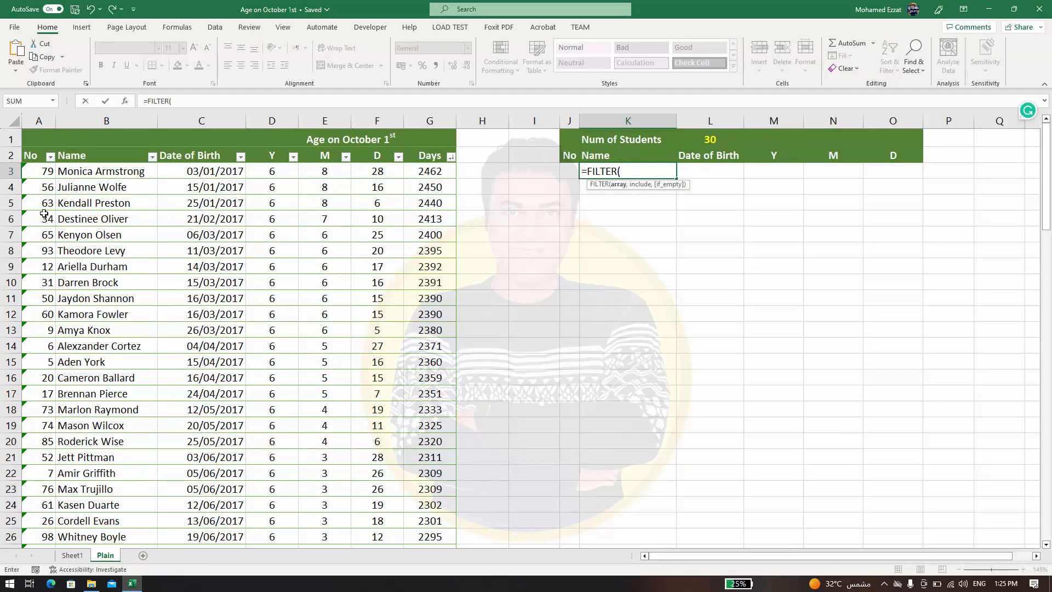
{"action": "left_click", "coordinate": [71, 169]}
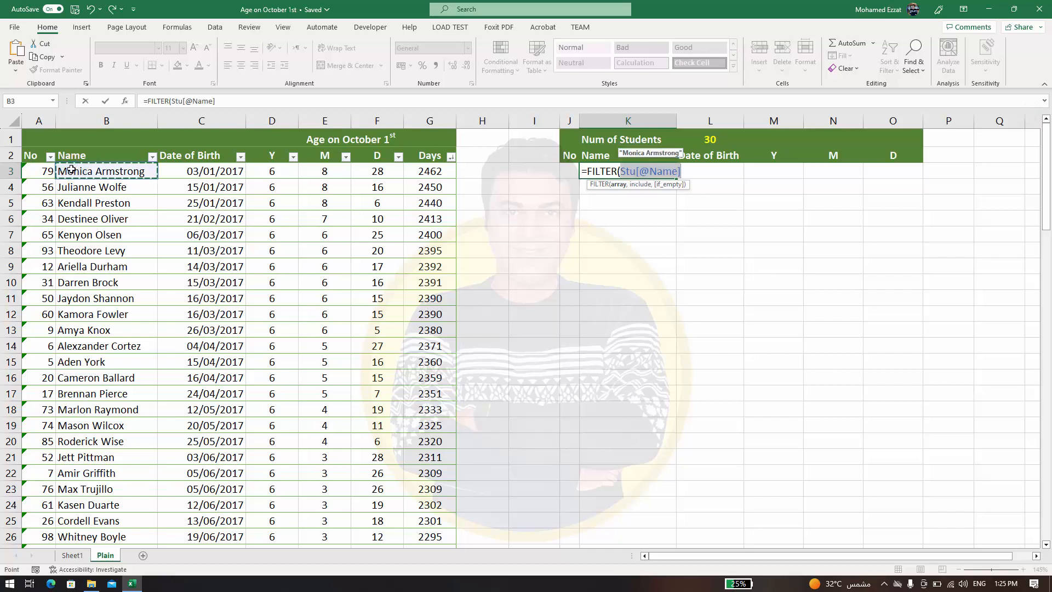
{"action": "key", "text": "shift+Right"}
{"action": "key", "text": "shift+Right"}
{"action": "key", "text": "shift+Right"}
{"action": "key", "text": "shift+Right"}
{"action": "key", "text": "shift+Right"}
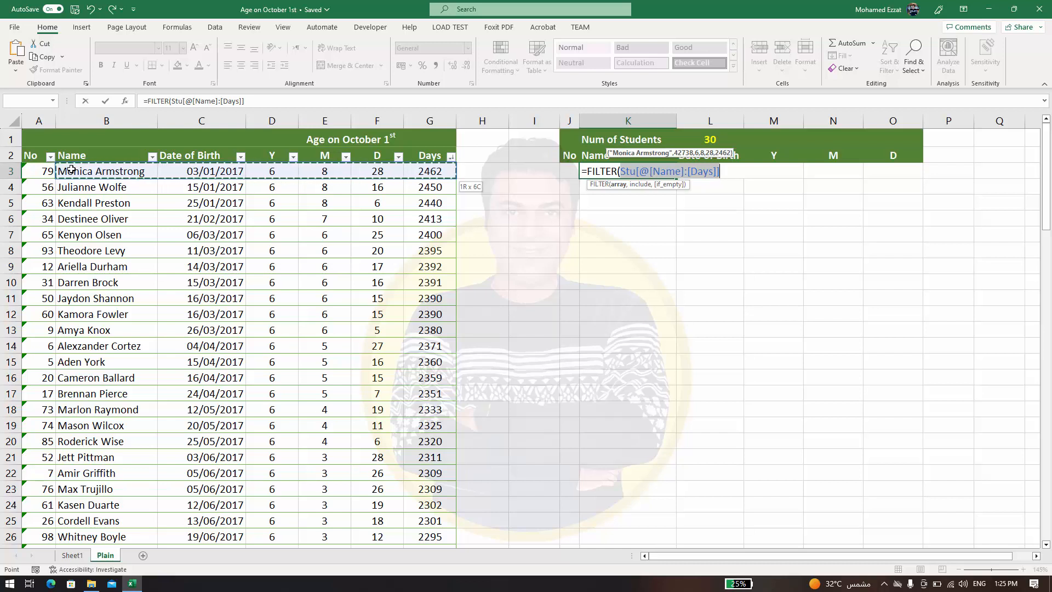
{"action": "key", "text": "shift+Left"}
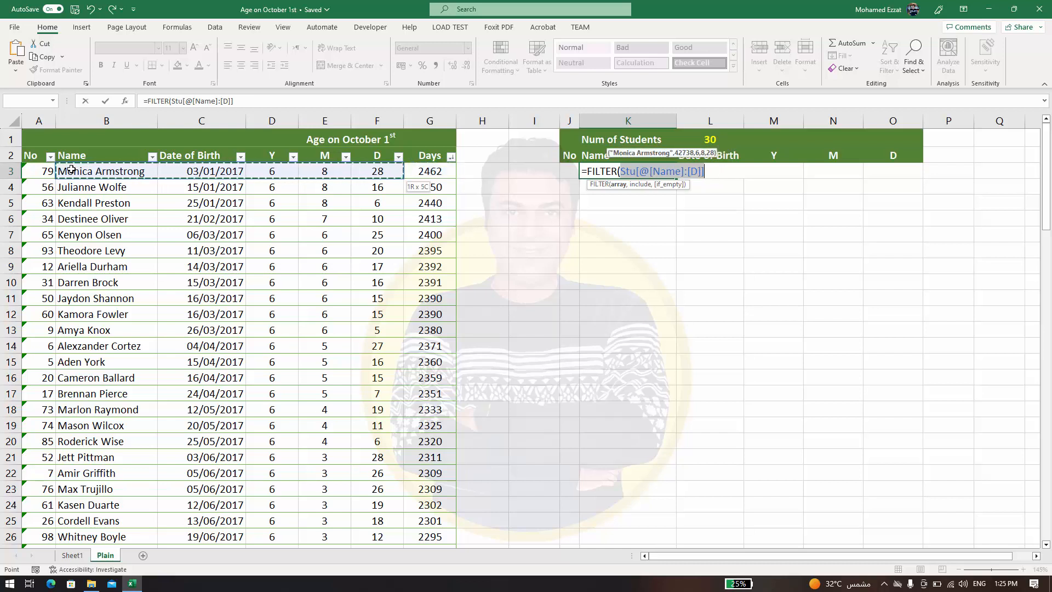
{"action": "key", "text": "ctrl+shift+Down"}
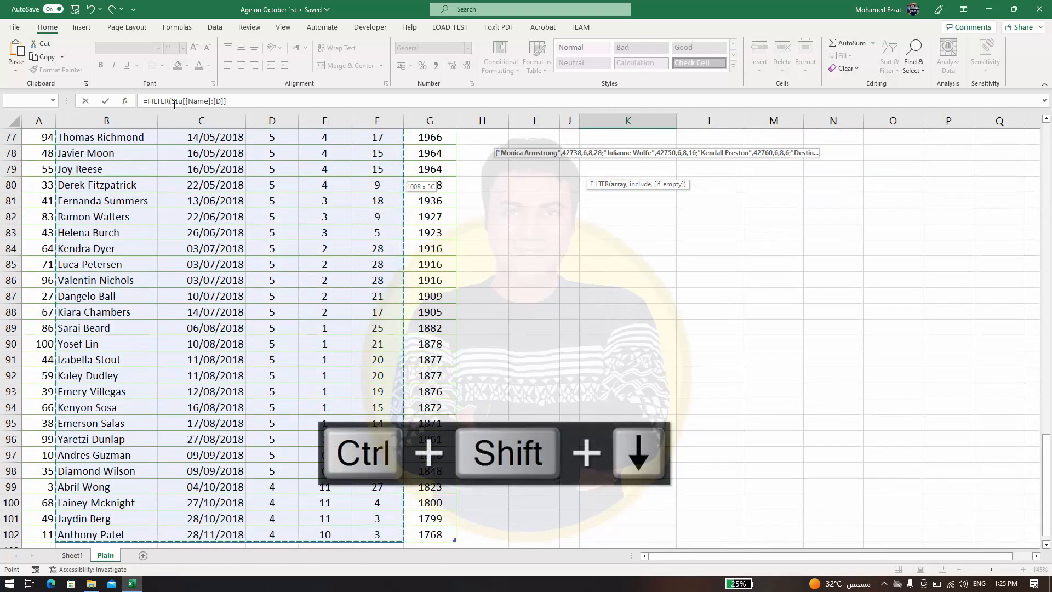
Add the table's Days column followed by >= as the start of the FILTER formula's include condition in K3.
{"action": "left_click", "coordinate": [227, 100]}
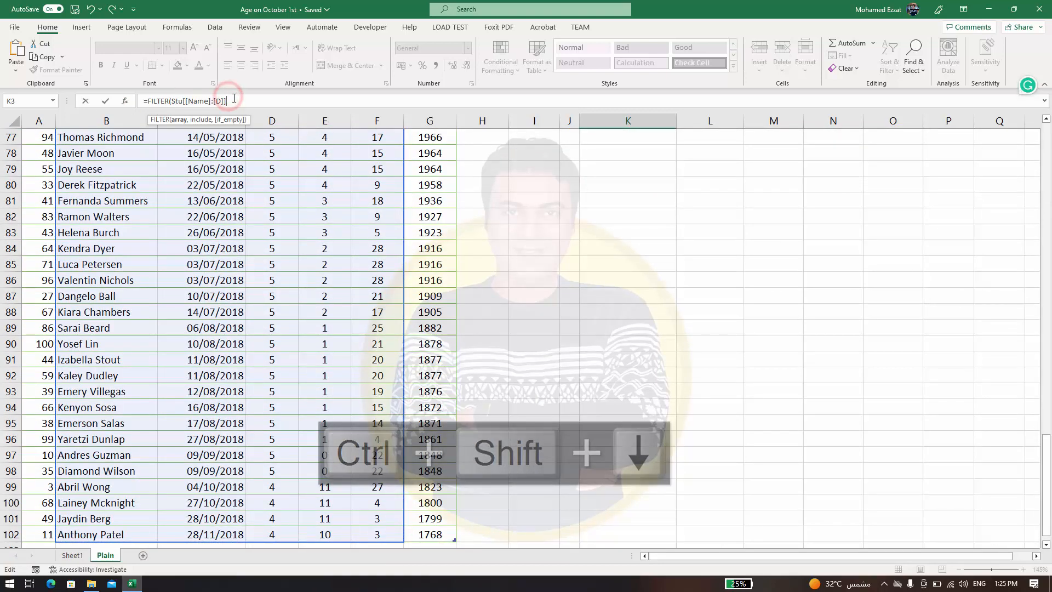
{"action": "scroll", "coordinate": [359, 164], "scroll_direction": "up", "scroll_amount": 20}
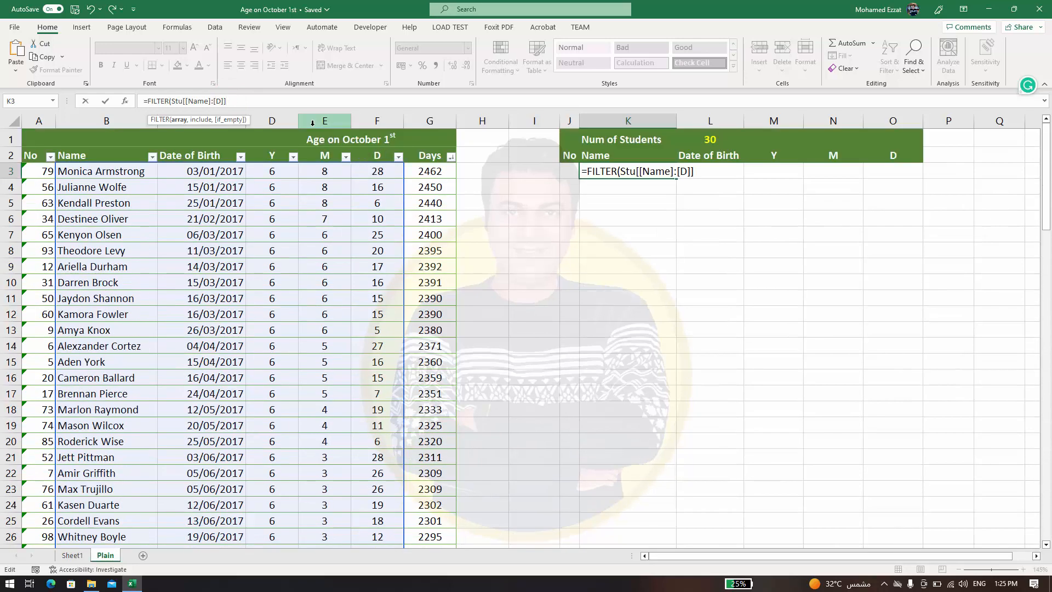
{"action": "type", "text": ","}
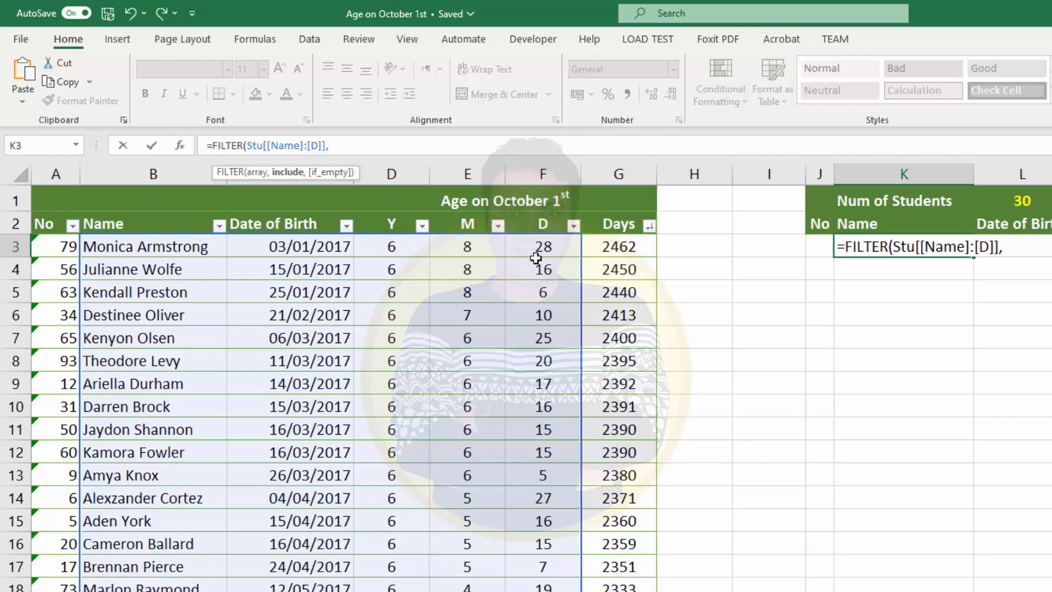
{"action": "left_click", "coordinate": [634, 246]}
{"action": "key", "text": "ctrl+shift+Down"}
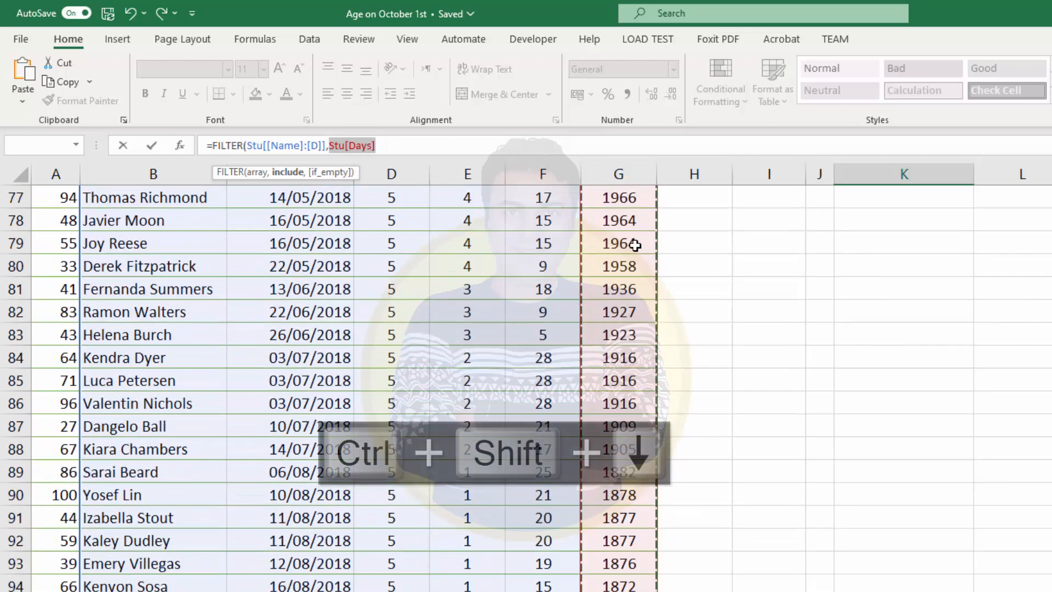
{"action": "left_click", "coordinate": [421, 149]}
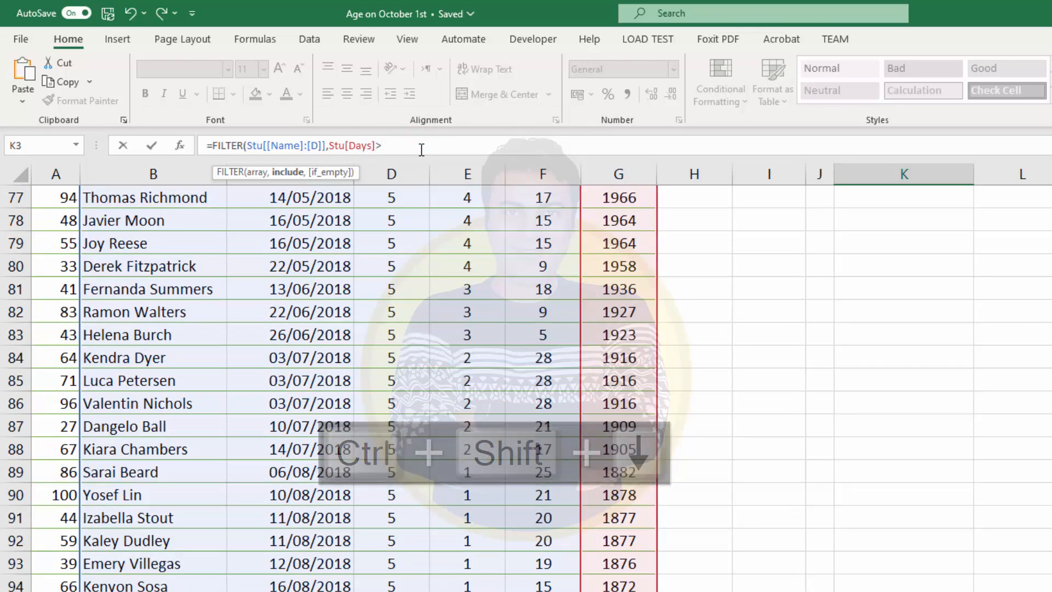
{"action": "type", "text": ">="}
{"action": "scroll", "coordinate": [825, 394], "scroll_direction": "up", "scroll_amount": 19}
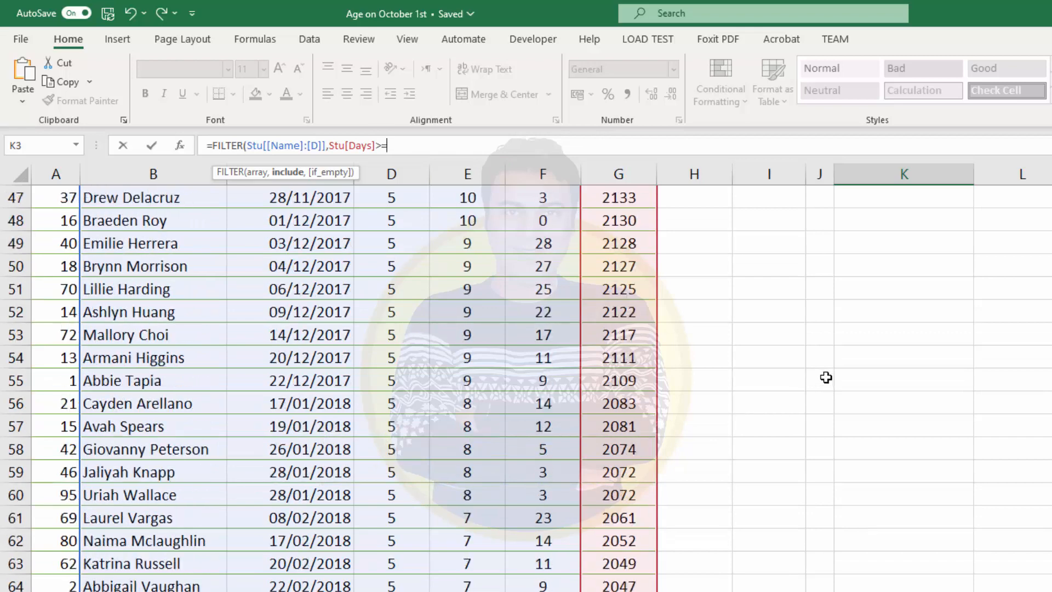
{"action": "scroll", "coordinate": [874, 323], "scroll_direction": "up", "scroll_amount": 6}
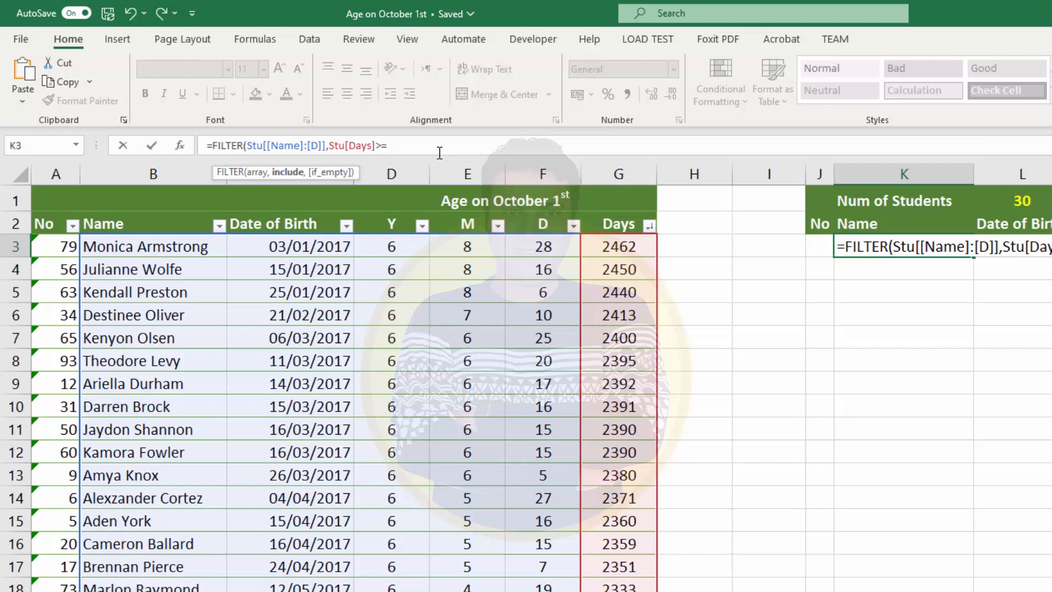
Complete the K3 condition with LARGE(Stu[Days],2) and enter the FILTER formula.
{"action": "type", "text": "large"}
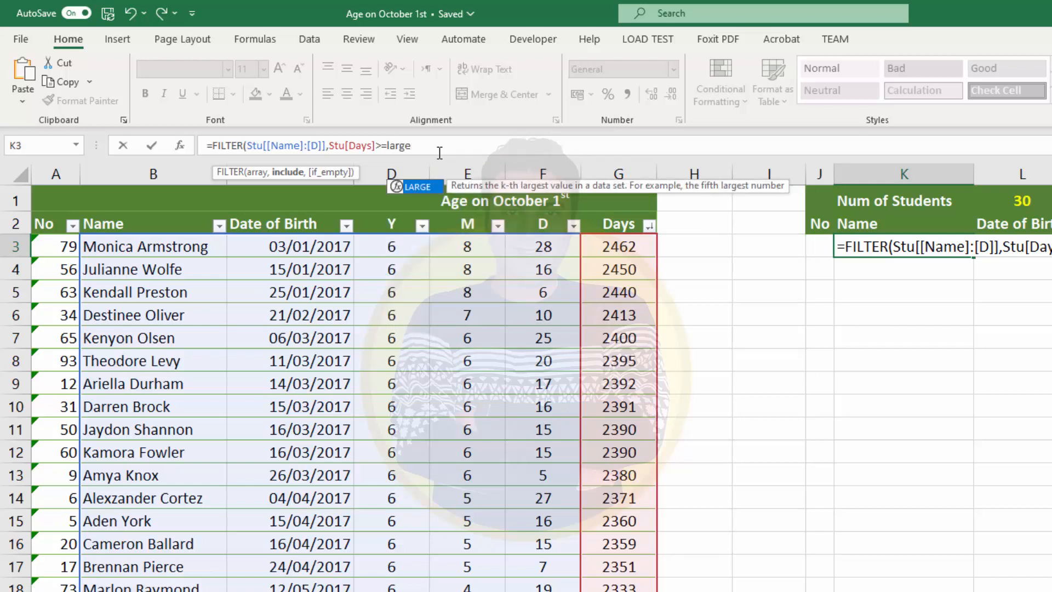
{"action": "type", "text": "("}
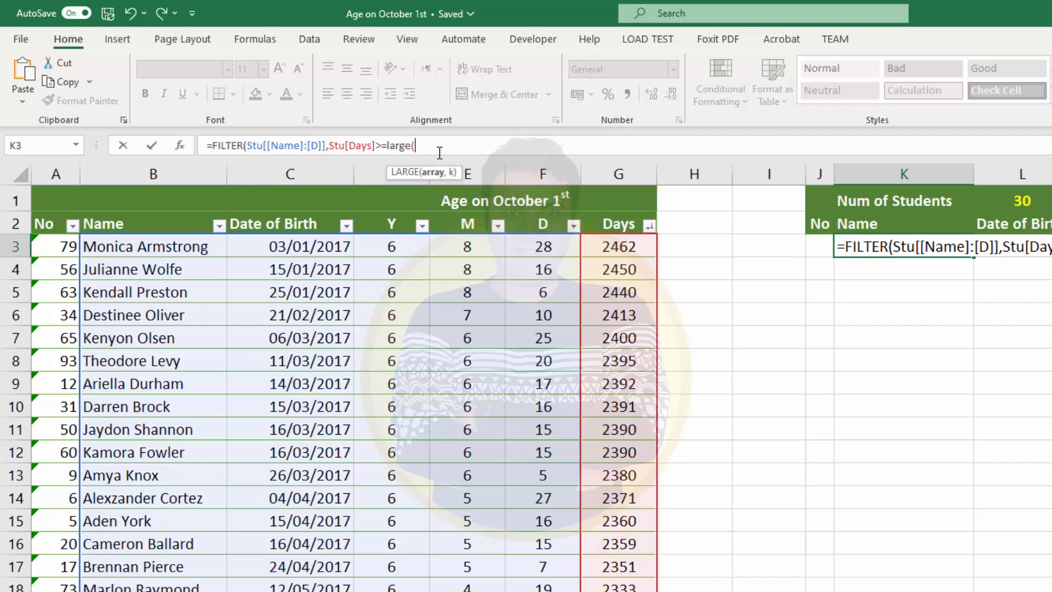
{"action": "left_click", "coordinate": [607, 247]}
{"action": "key", "text": "ctrl+shift+Down"}
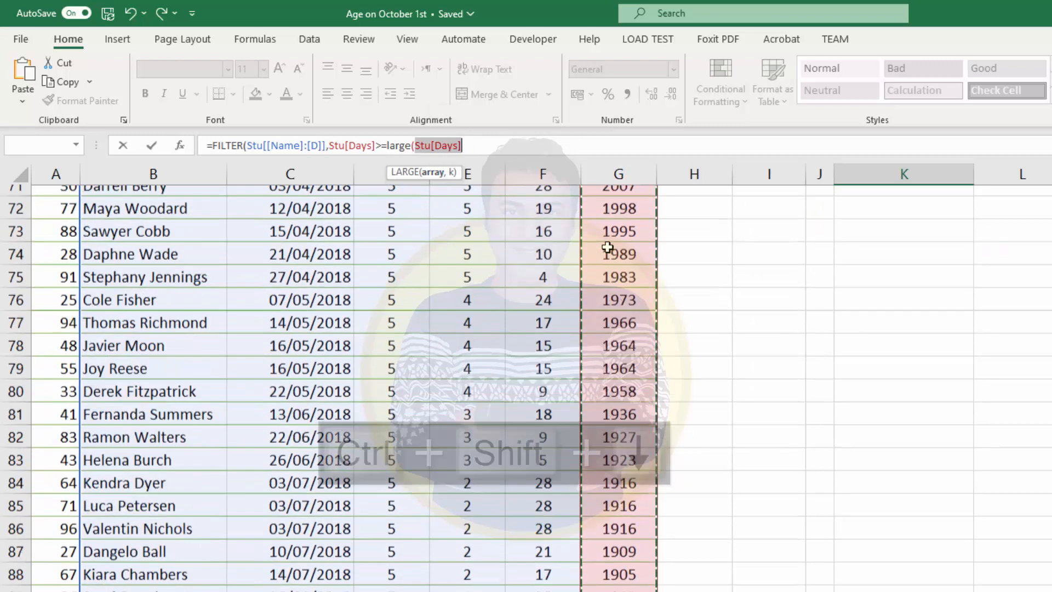
{"action": "scroll", "coordinate": [606, 247], "scroll_direction": "down", "scroll_amount": 2}
{"action": "left_click", "coordinate": [500, 151]}
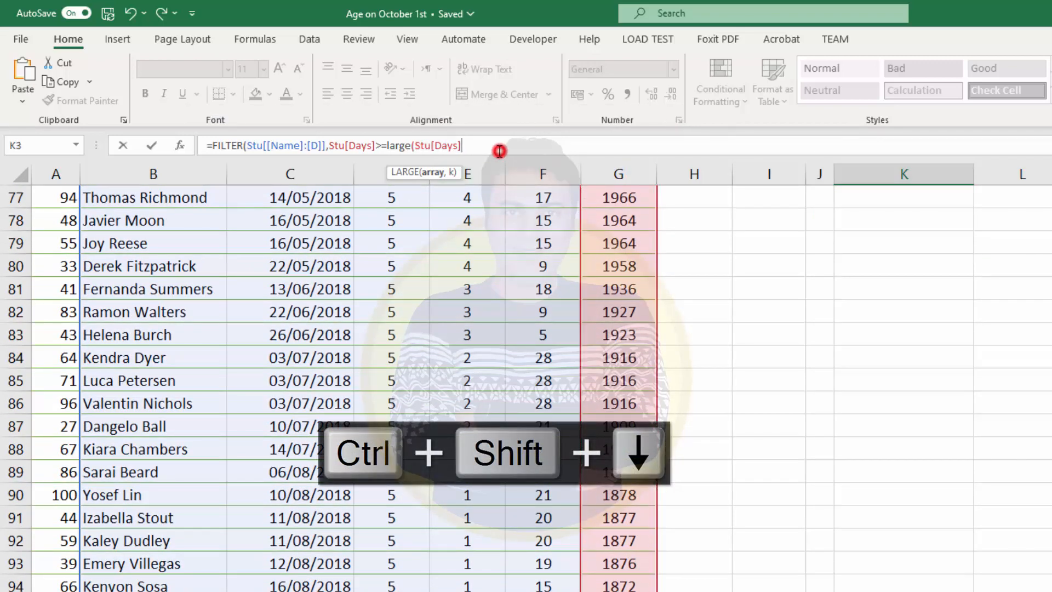
{"action": "type", "text": ",2"}
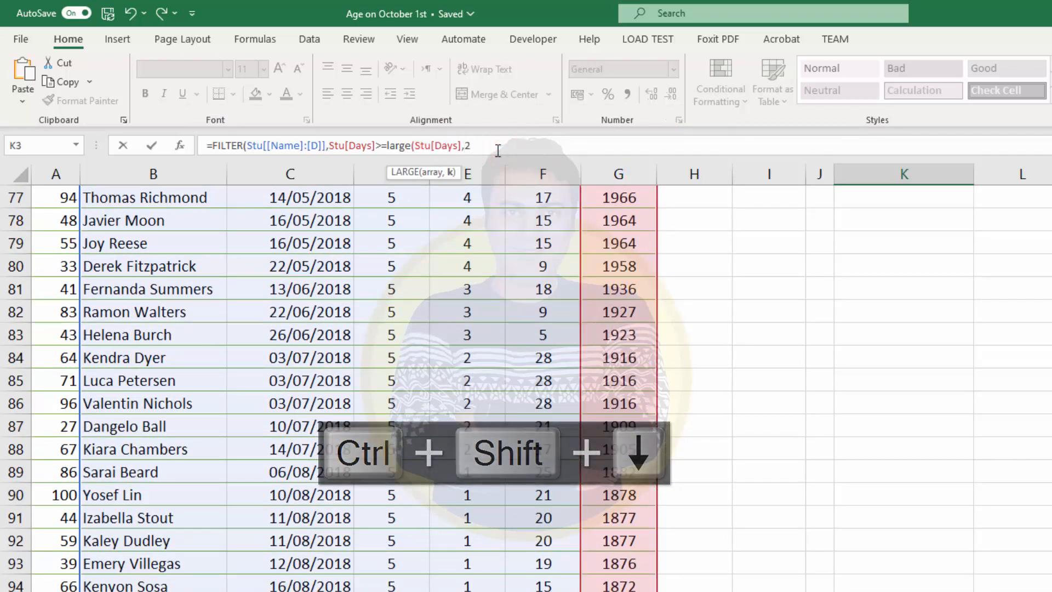
{"action": "type", "text": ")"}
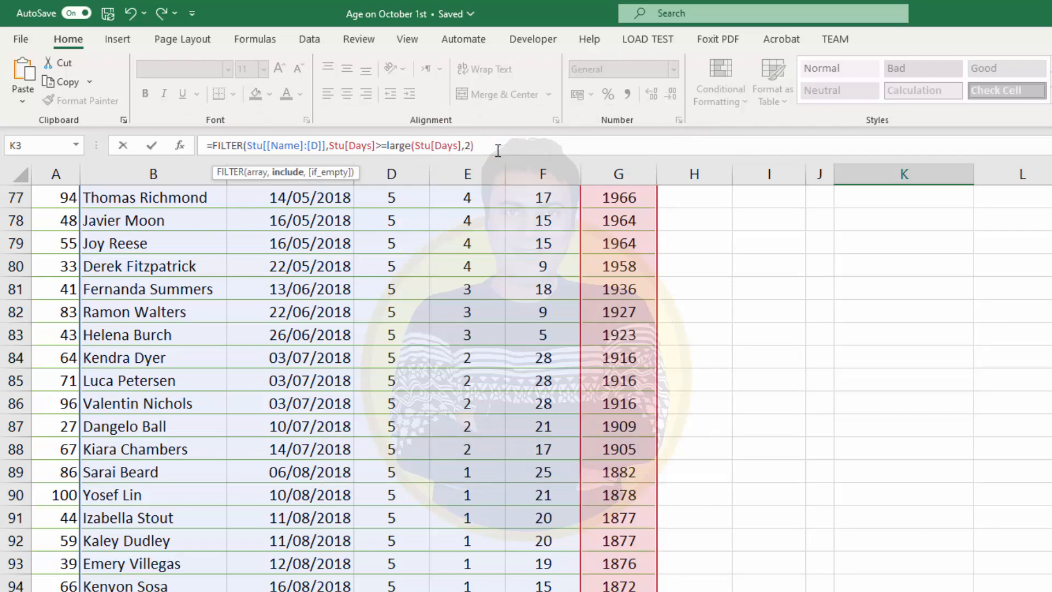
{"action": "key", "text": "Return"}
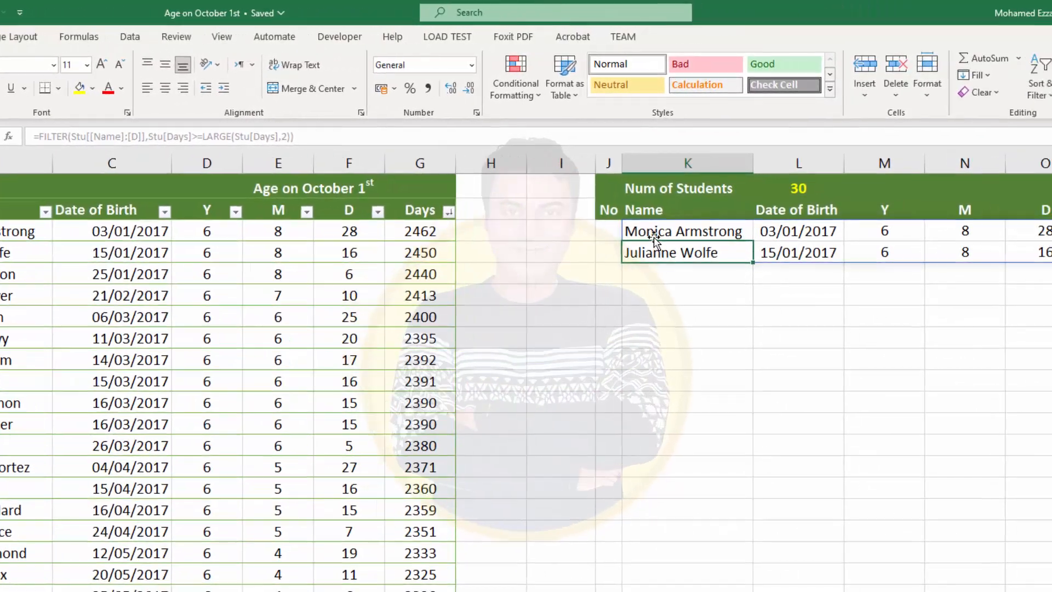
Replace the LARGE function's k argument in K3 with an absolute reference to the Num of Students cell, $L$1.
{"action": "left_click_drag", "start_coordinate": [655, 239], "coordinate": [657, 252]}
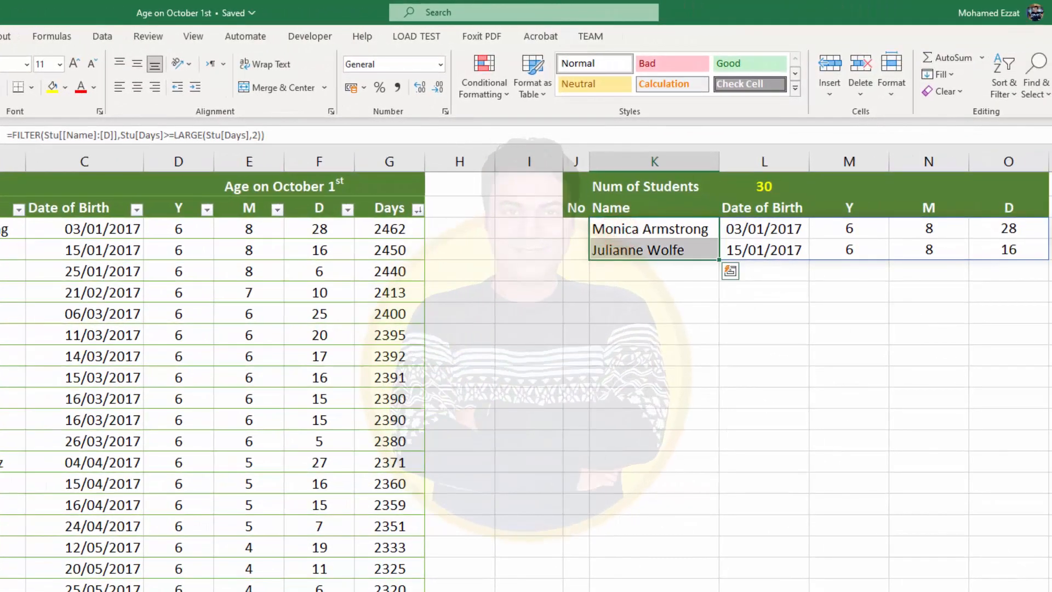
{"action": "left_click_drag", "start_coordinate": [3, 229], "coordinate": [2, 250]}
{"action": "left_click_drag", "start_coordinate": [614, 231], "coordinate": [613, 239]}
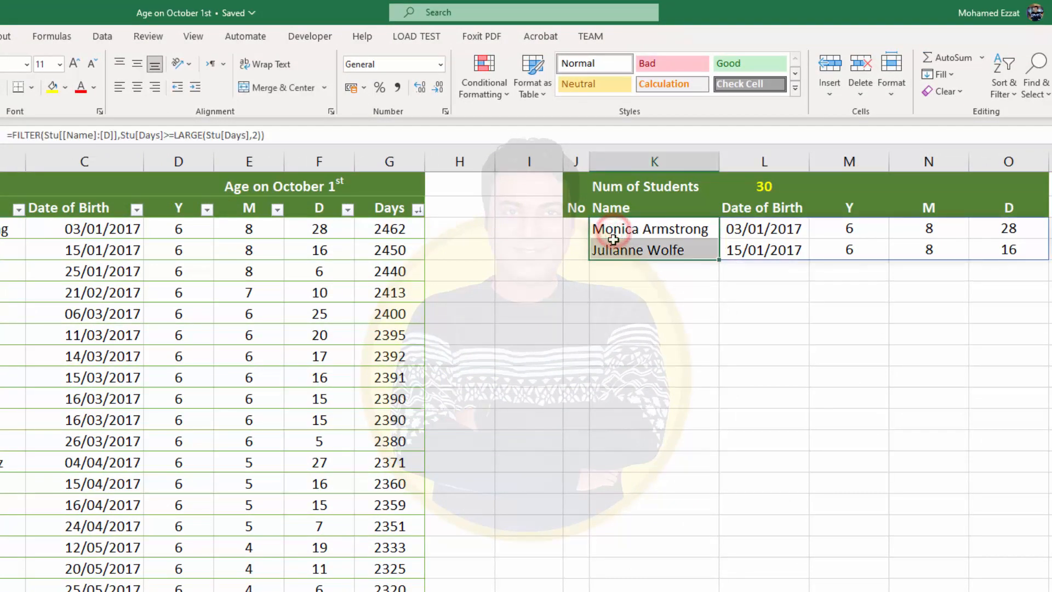
{"action": "left_click", "coordinate": [614, 229]}
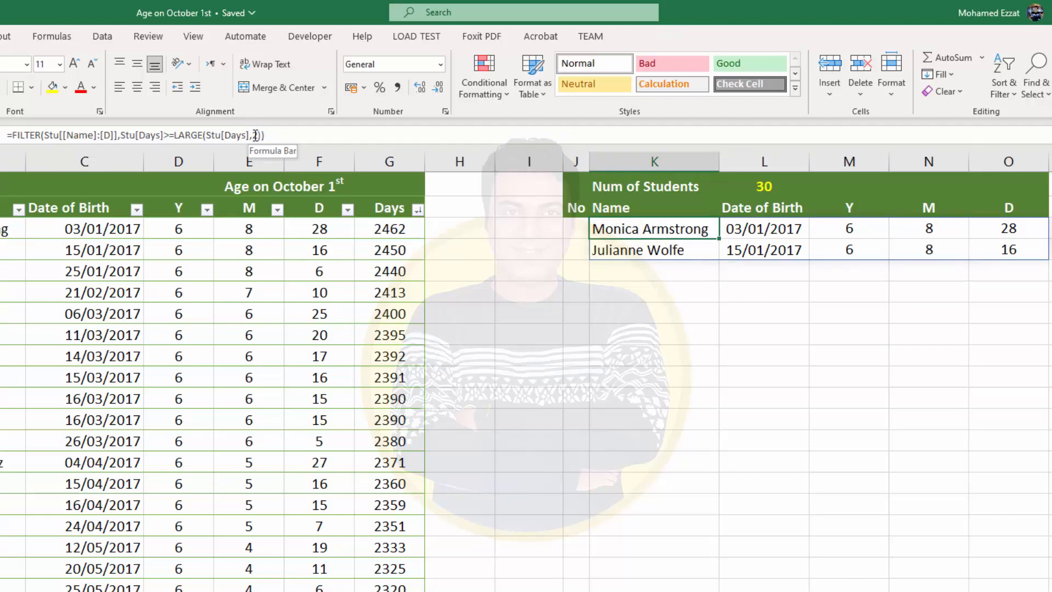
{"action": "left_click", "coordinate": [775, 185]}
{"action": "left_click", "coordinate": [645, 230]}
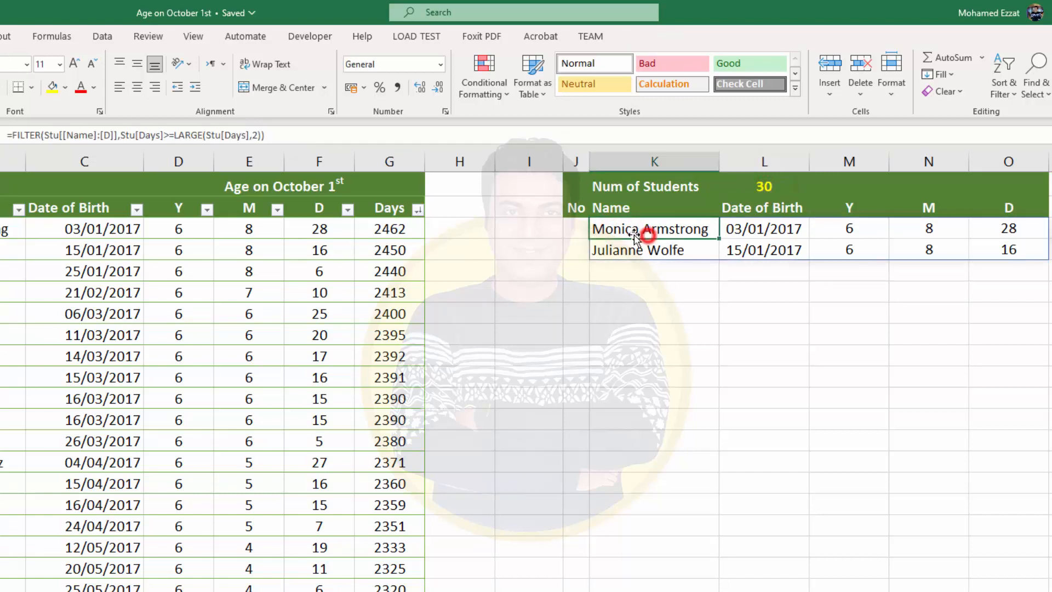
{"action": "left_click", "coordinate": [254, 135]}
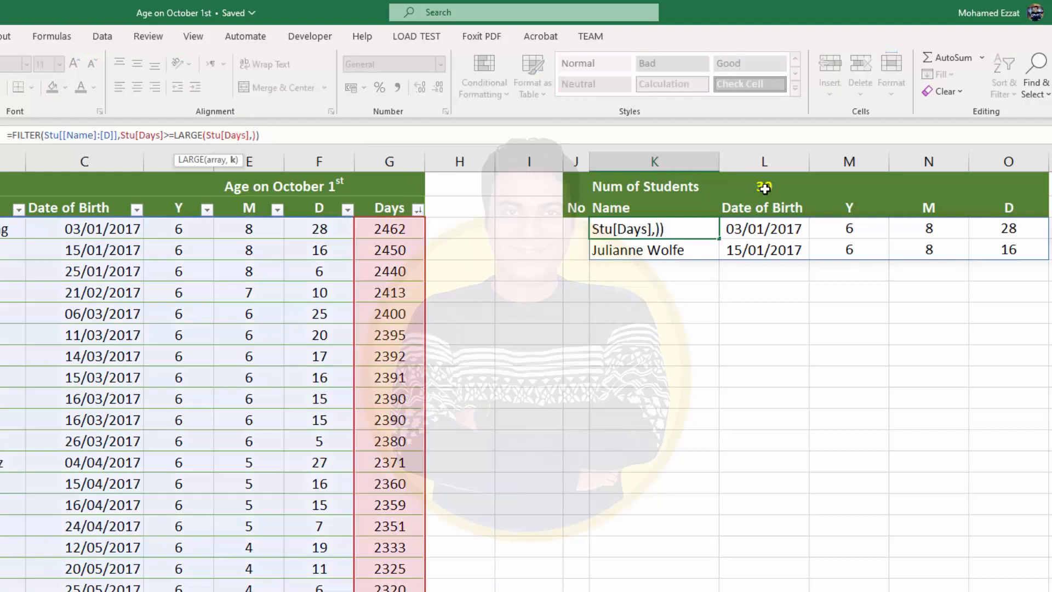
{"action": "left_click", "coordinate": [764, 186]}
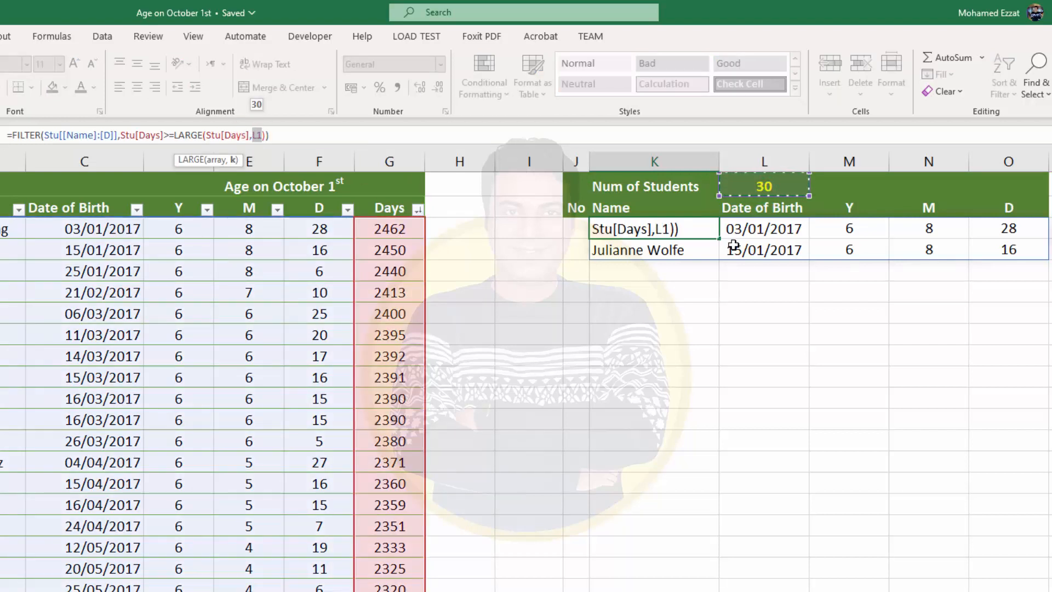
{"action": "key", "text": "F4"}
{"action": "key", "text": "Return"}
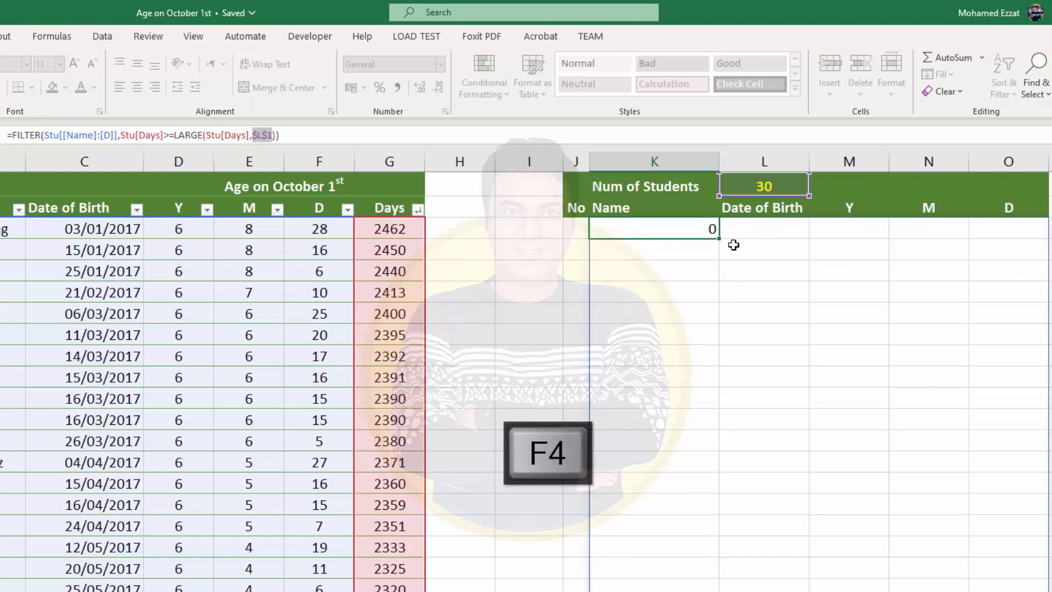
Test the filtered list with 2 and 1 as the number of students in L1, and finally set it to 10.
{"action": "left_click", "coordinate": [664, 234]}
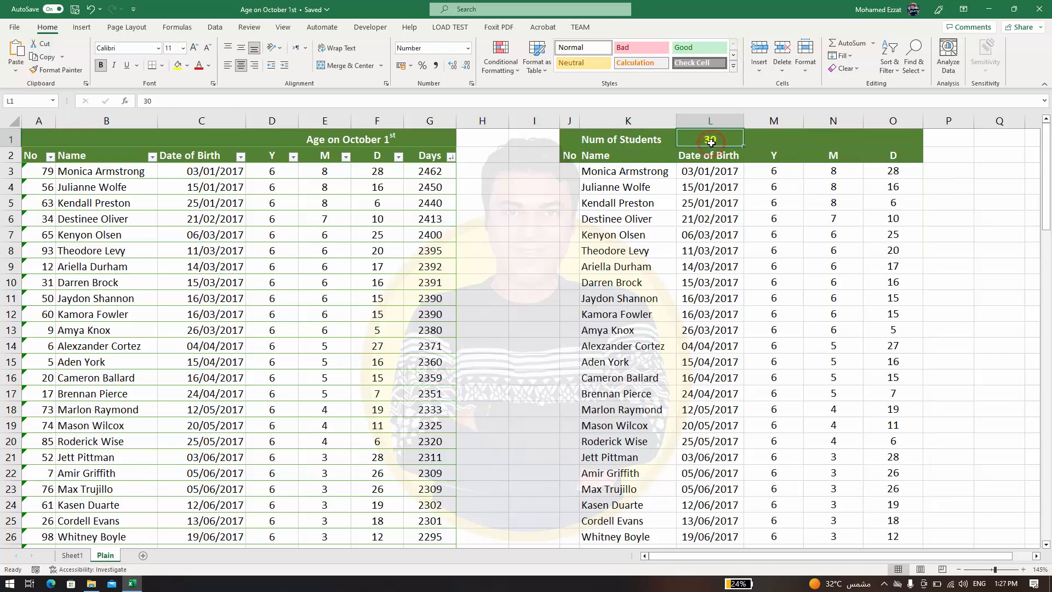
{"action": "type", "text": "2"}
{"action": "key", "text": "ctrl+Return"}
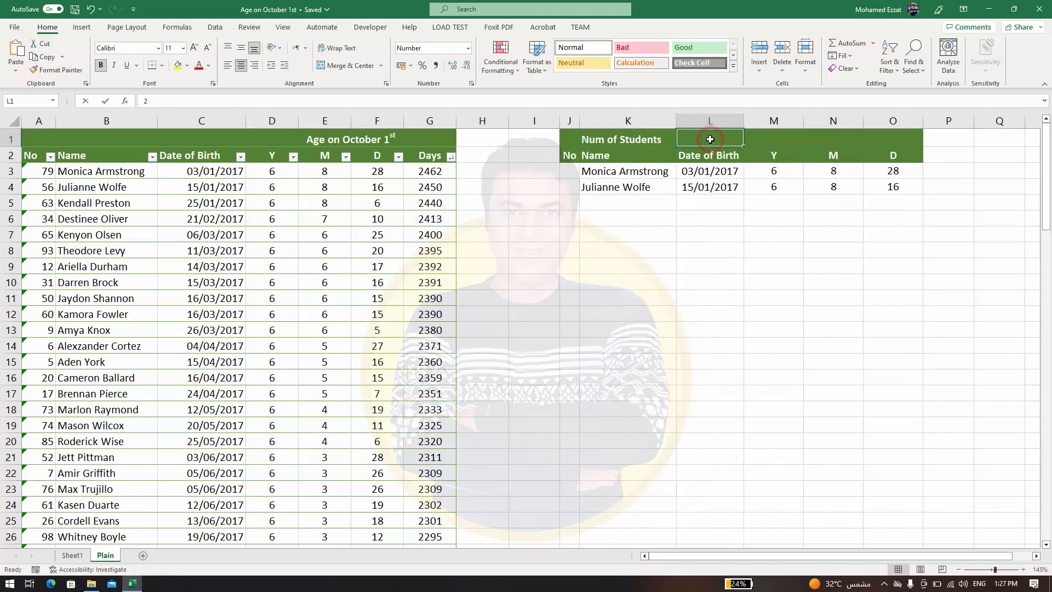
{"action": "type", "text": "1"}
{"action": "key", "text": "Return"}
{"action": "left_click_drag", "start_coordinate": [652, 171], "coordinate": [892, 169]}
{"action": "left_click", "coordinate": [718, 140]}
{"action": "type", "text": "10"}
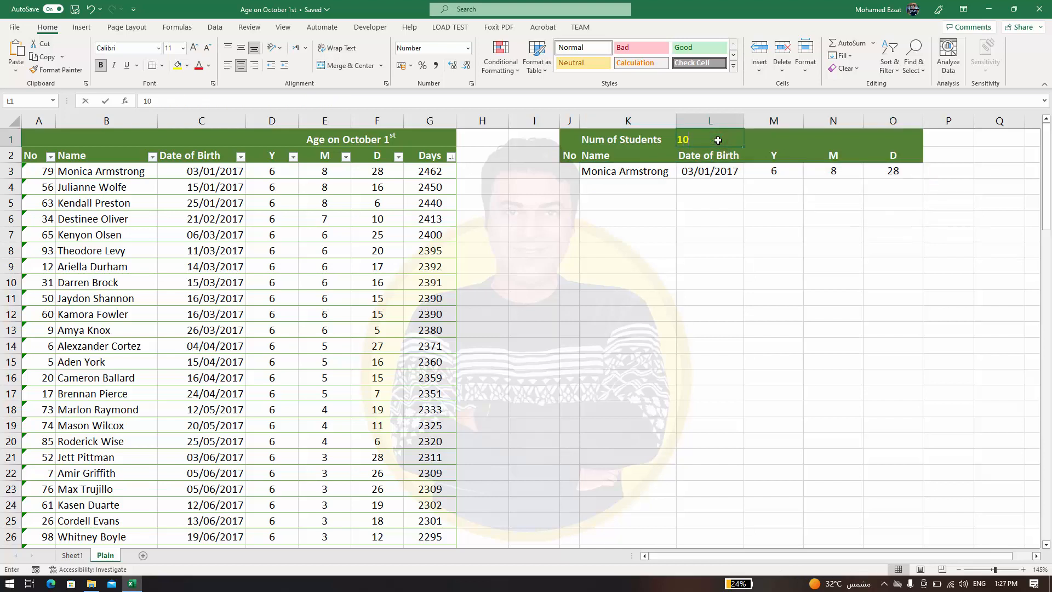
{"action": "key", "text": "Return"}
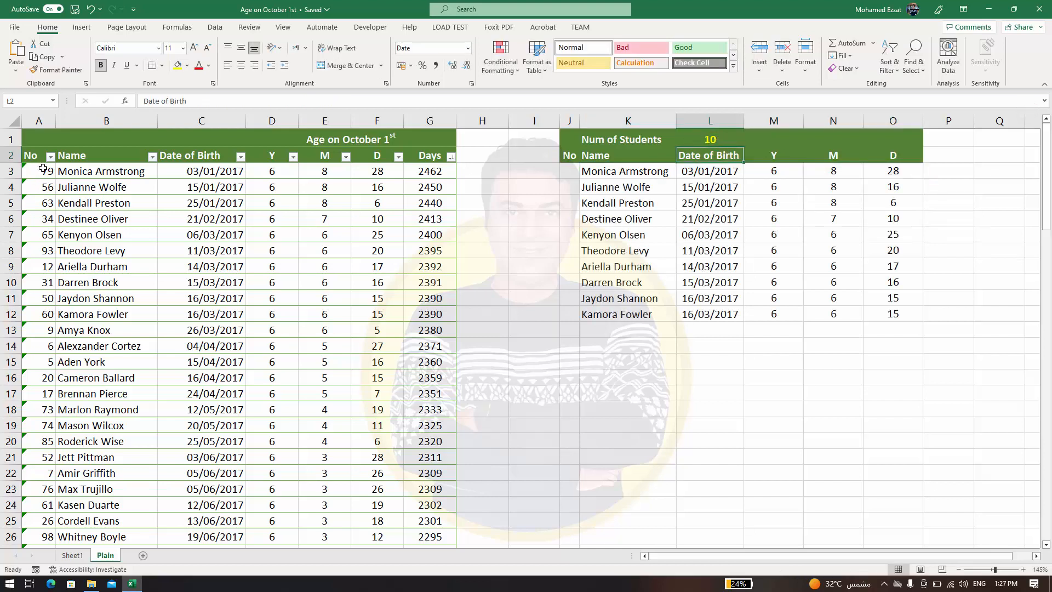
Sort the student table by its No column in ascending order and select the first ten numbers.
{"action": "left_click", "coordinate": [52, 160]}
{"action": "left_click", "coordinate": [250, 173]}
{"action": "left_click", "coordinate": [48, 160]}
{"action": "left_click", "coordinate": [47, 170]}
{"action": "left_click", "coordinate": [43, 172]}
{"action": "left_click_drag", "start_coordinate": [40, 266], "coordinate": [40, 314]}
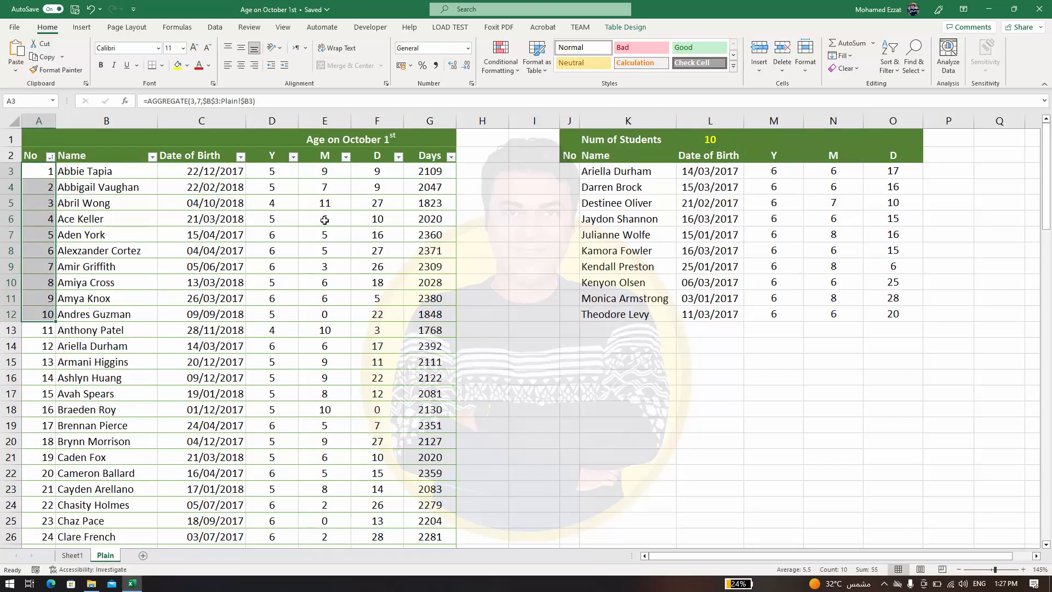
Examine the order of the names, dates of birth and ages in the filtered list against the re-sorted student table.
{"action": "left_click", "coordinate": [110, 204]}
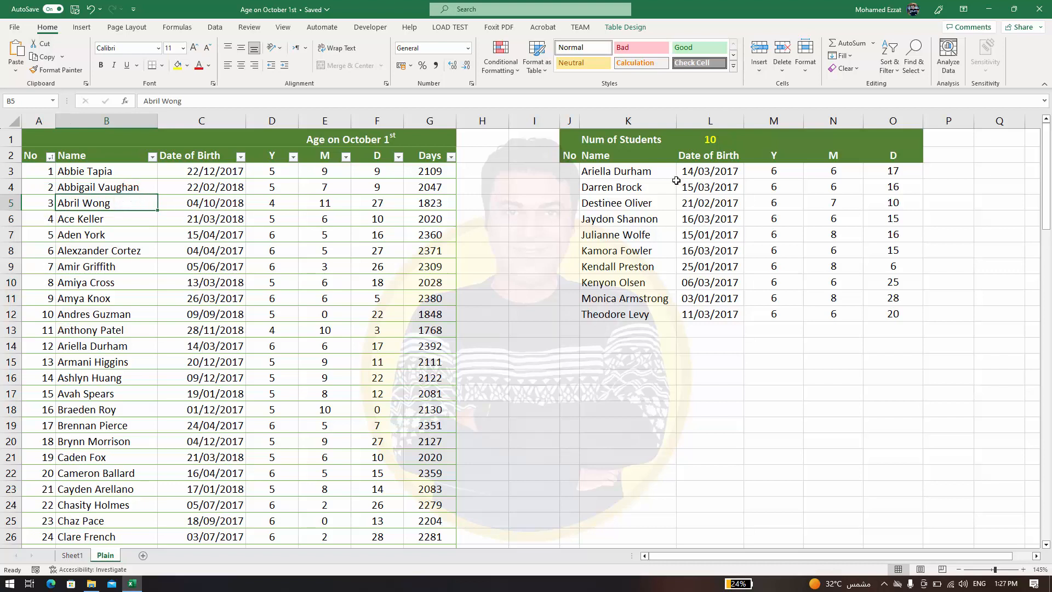
{"action": "left_click", "coordinate": [708, 171]}
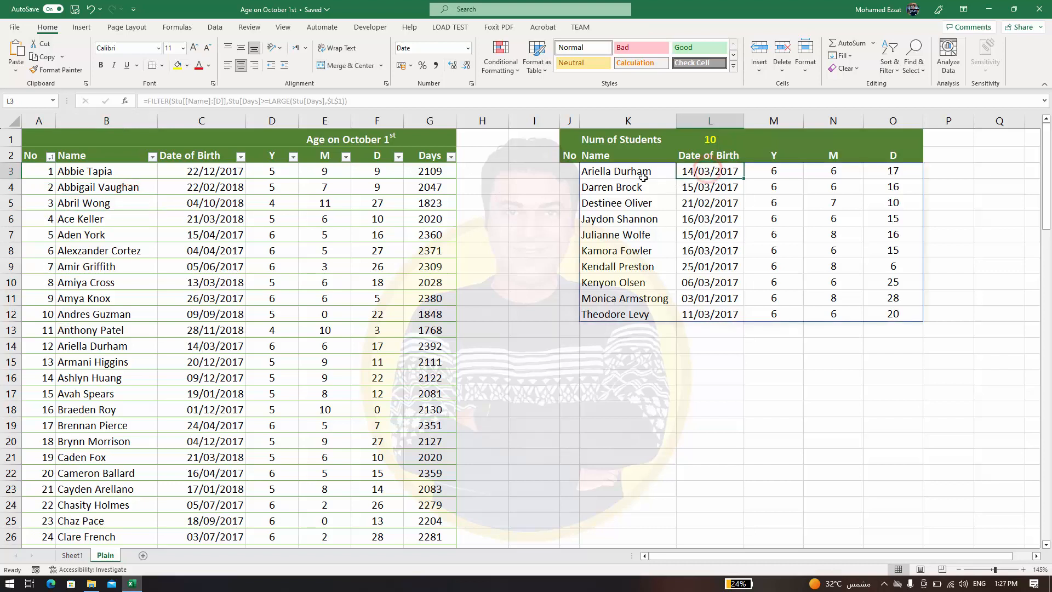
{"action": "left_click", "coordinate": [601, 171]}
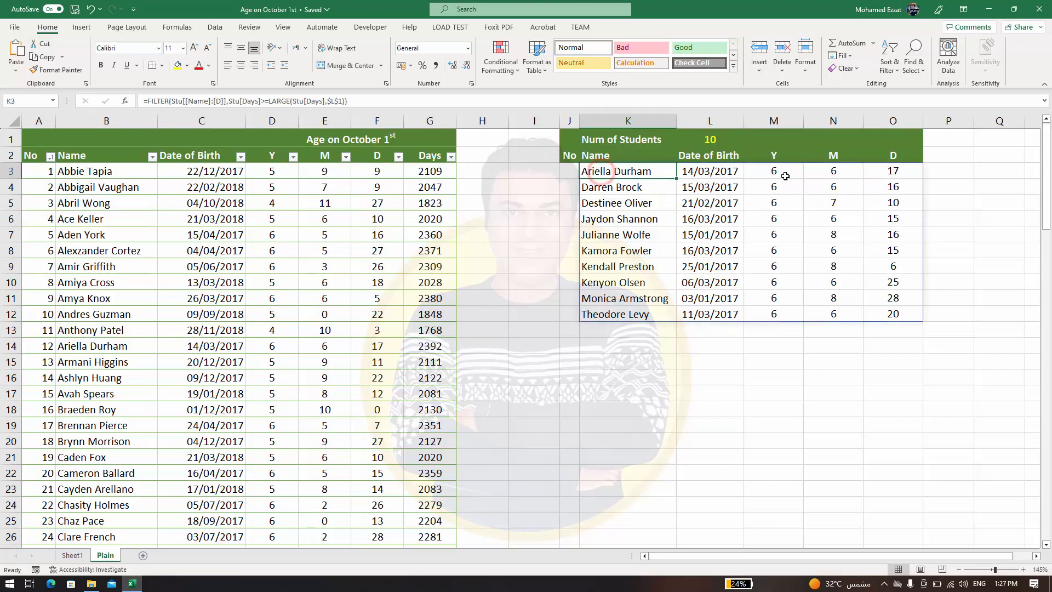
{"action": "left_click_drag", "start_coordinate": [773, 171], "coordinate": [842, 172]}
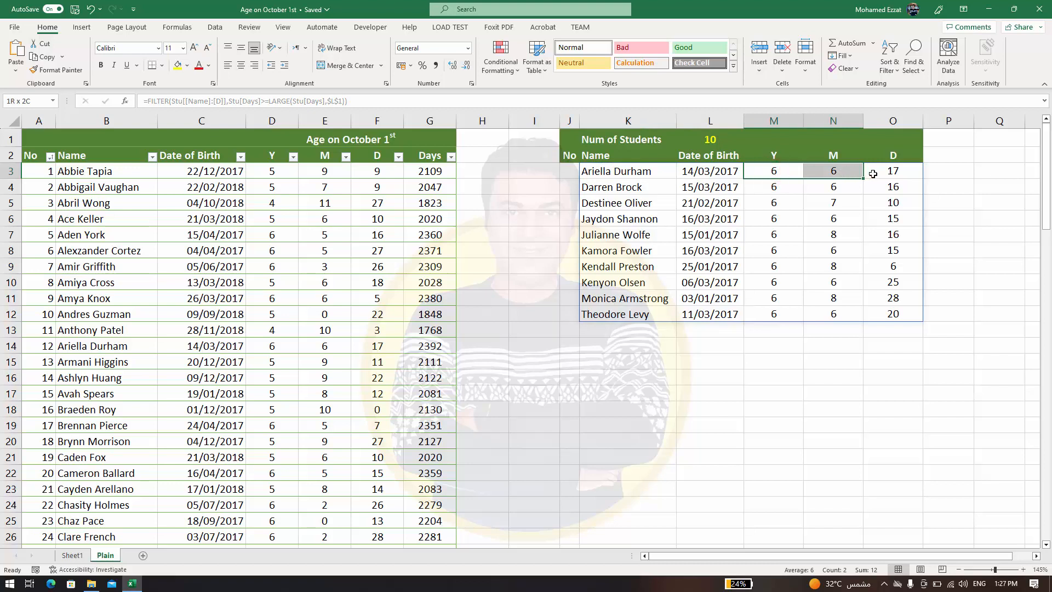
{"action": "left_click", "coordinate": [886, 199]}
{"action": "left_click", "coordinate": [887, 218]}
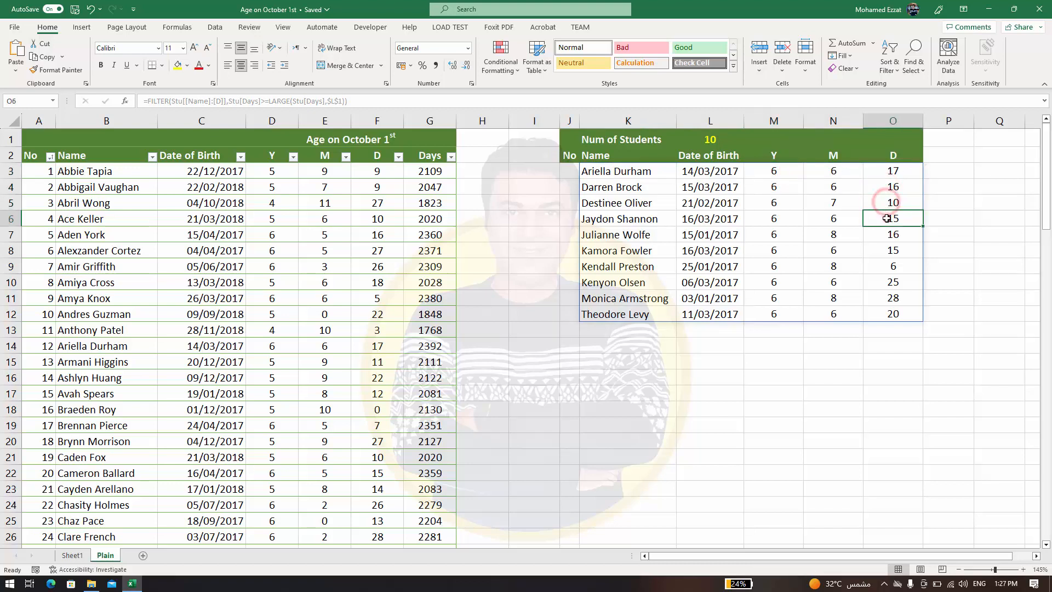
{"action": "left_click", "coordinate": [887, 234]}
{"action": "left_click", "coordinate": [887, 250]}
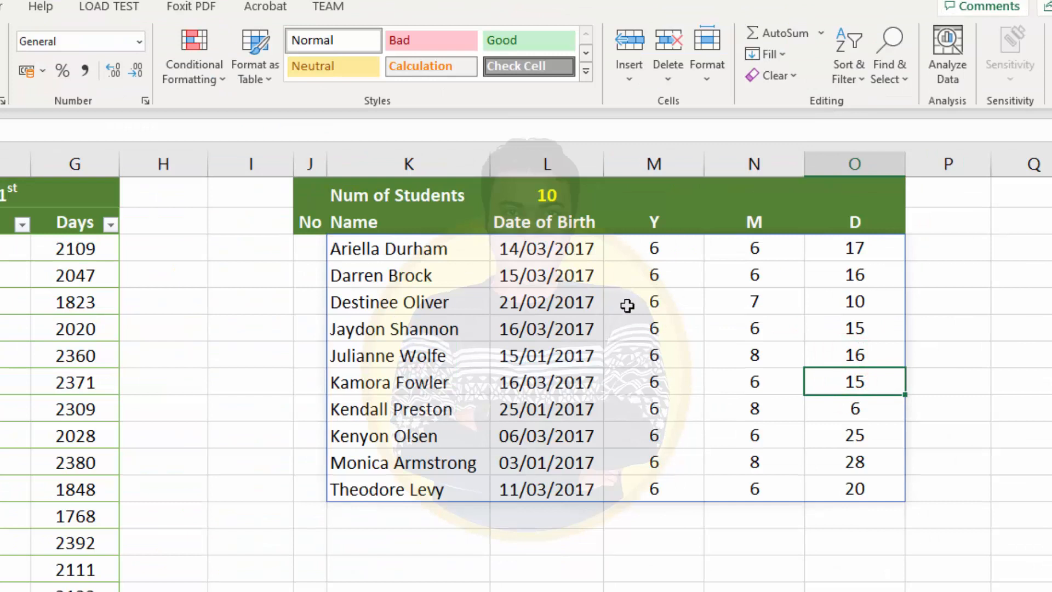
Compare the Y and M values in the first three rows of the filtered list.
{"action": "left_click", "coordinate": [664, 250]}
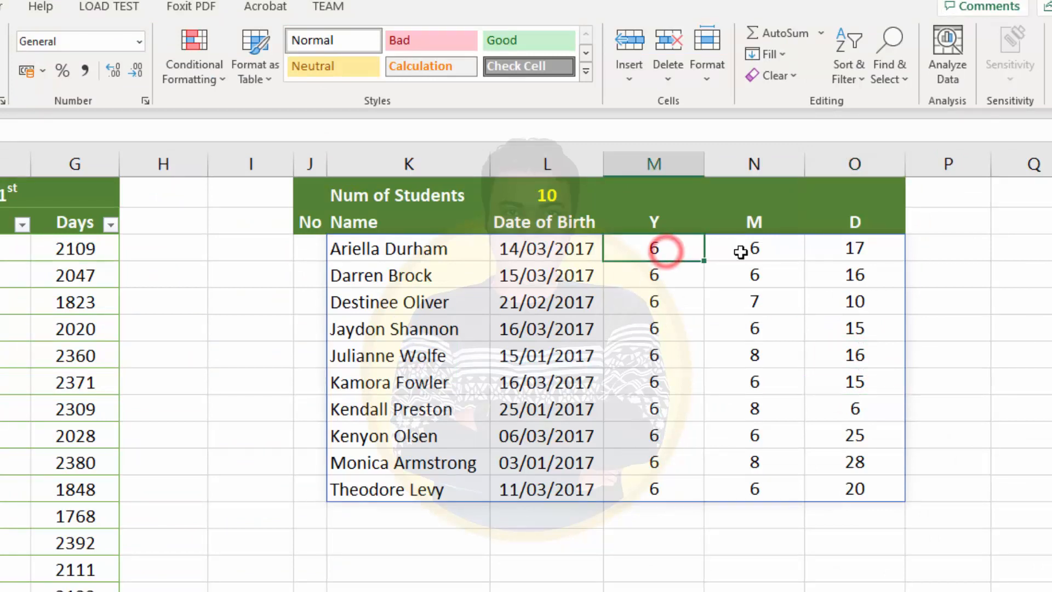
{"action": "left_click", "coordinate": [741, 252]}
{"action": "left_click", "coordinate": [654, 277]}
{"action": "left_click", "coordinate": [763, 277]}
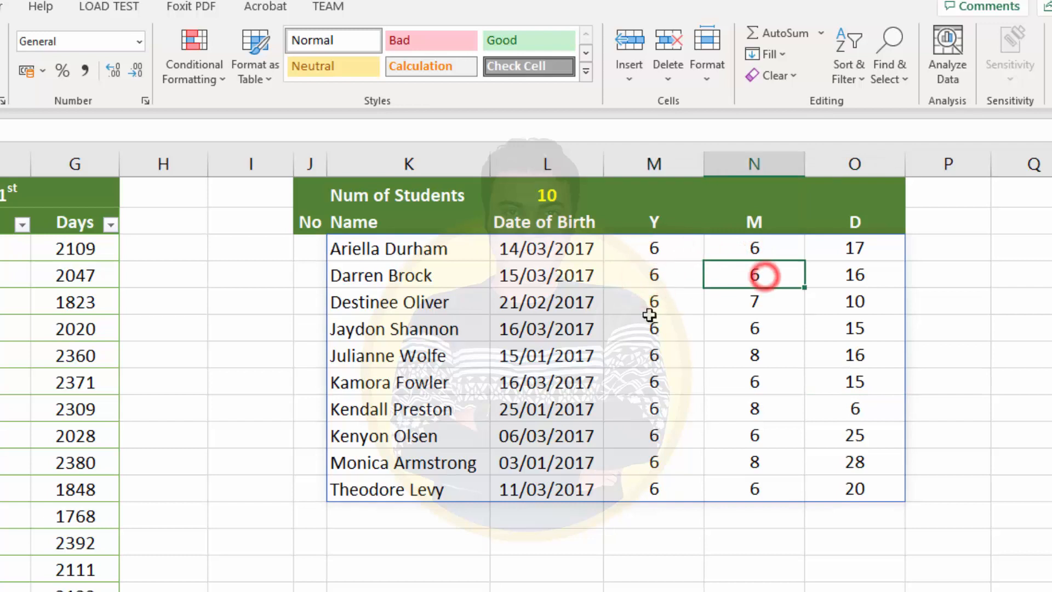
{"action": "left_click", "coordinate": [650, 308]}
{"action": "left_click", "coordinate": [752, 302]}
{"action": "left_click", "coordinate": [664, 302]}
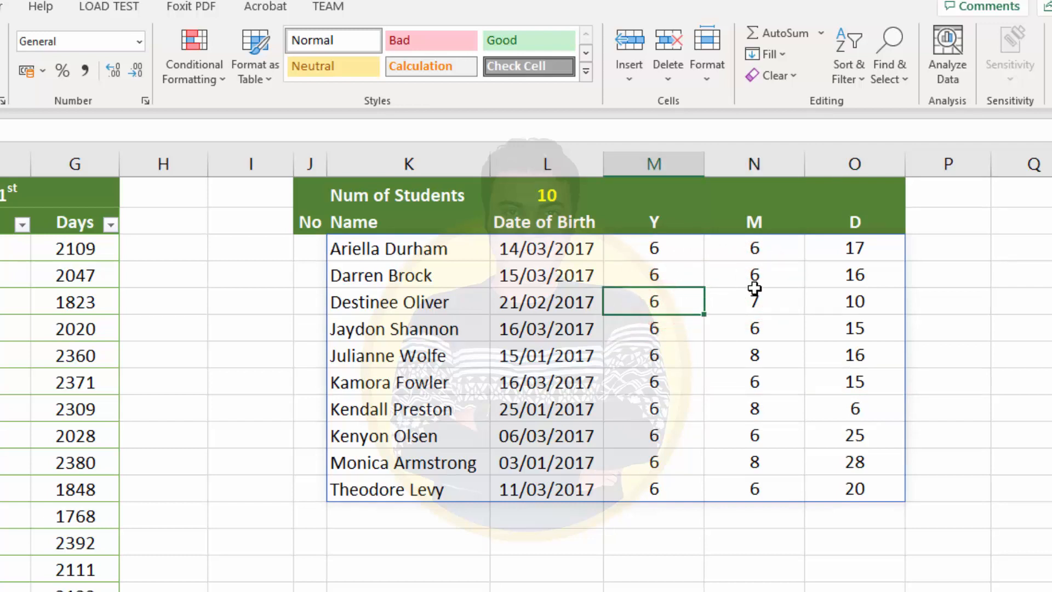
Compare the Y and M values in the fifth row of the filtered list.
{"action": "left_click", "coordinate": [658, 346]}
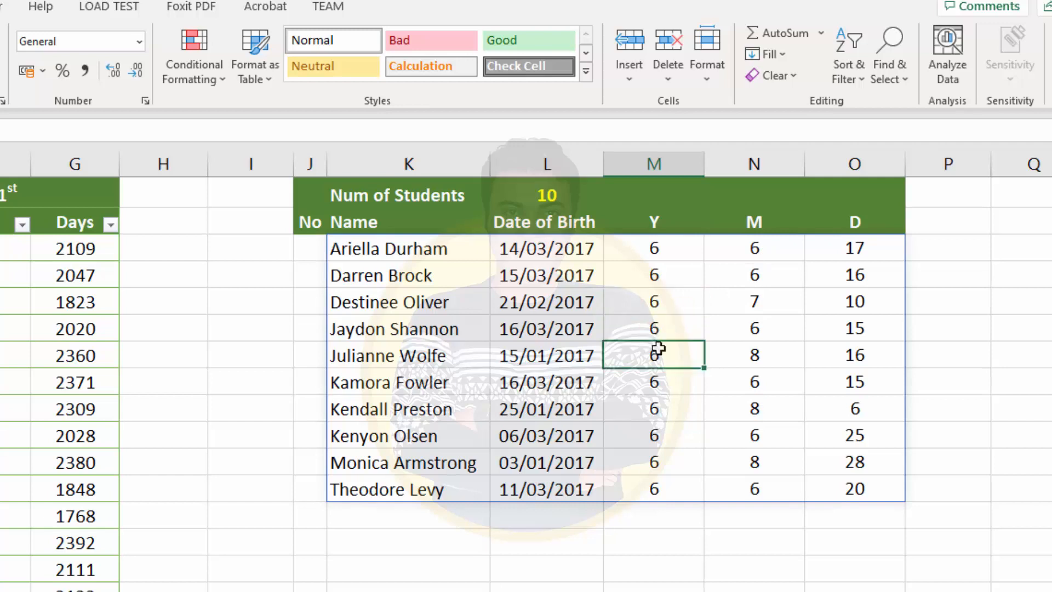
{"action": "left_click", "coordinate": [770, 346]}
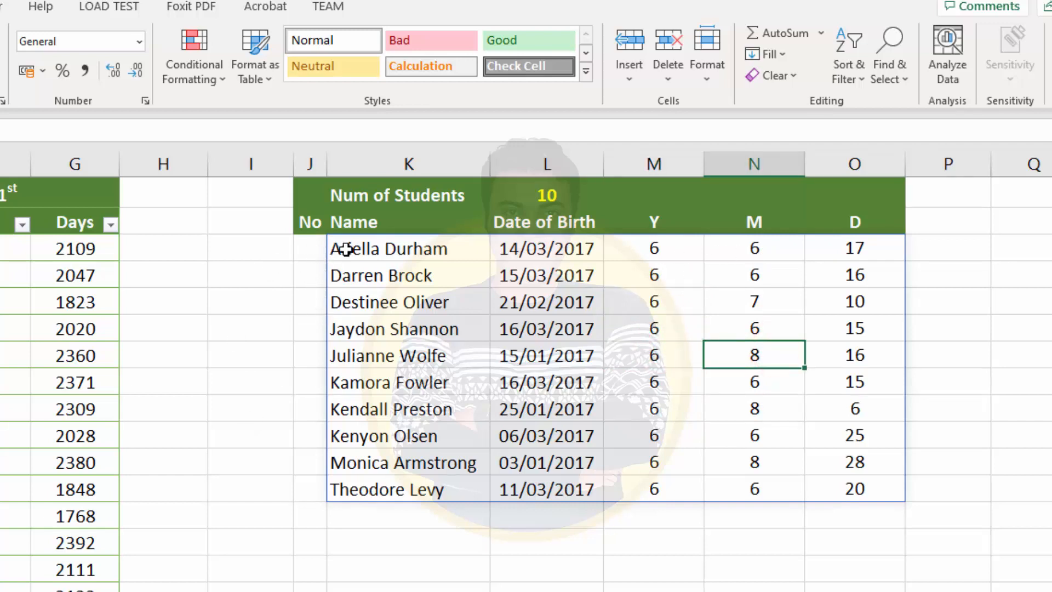
Start wrapping the existing FILTER formula in K3 in a SORT function, using the whole FILTER expression as its array.
{"action": "left_click", "coordinate": [368, 244]}
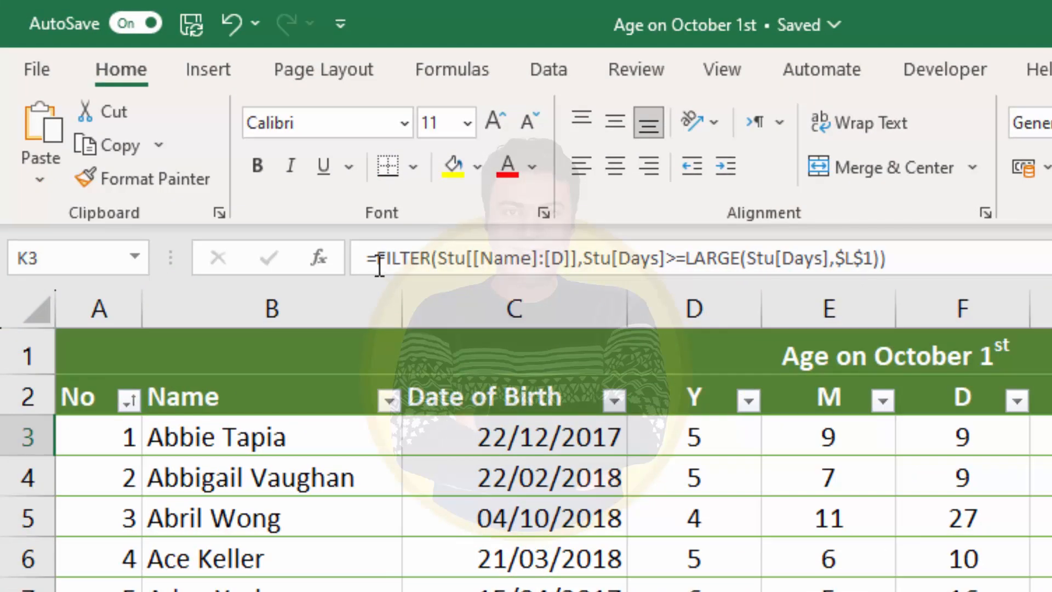
{"action": "left_click_drag", "start_coordinate": [377, 258], "coordinate": [930, 263]}
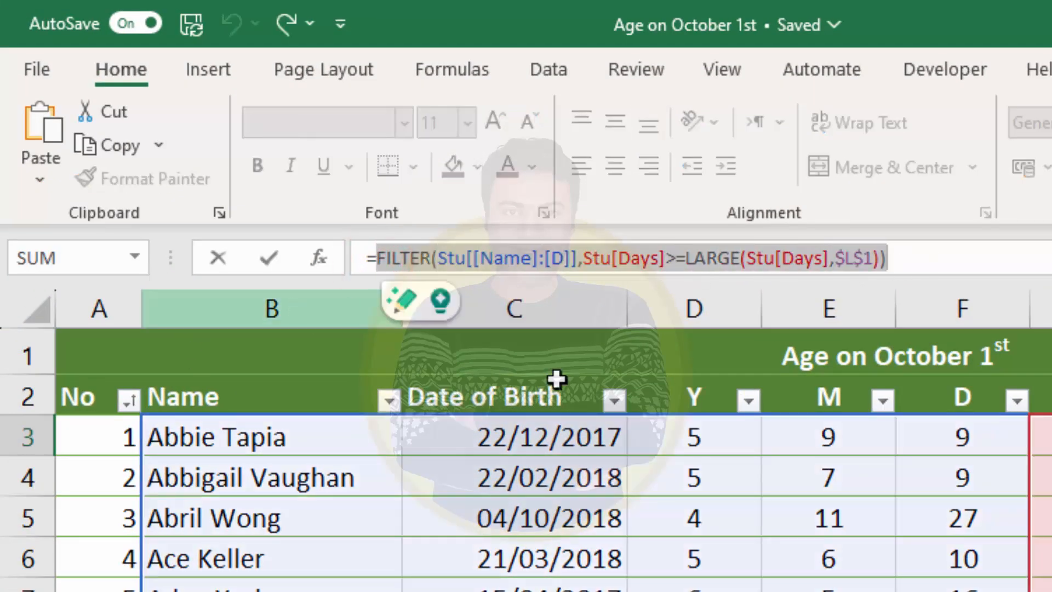
{"action": "left_click", "coordinate": [374, 258]}
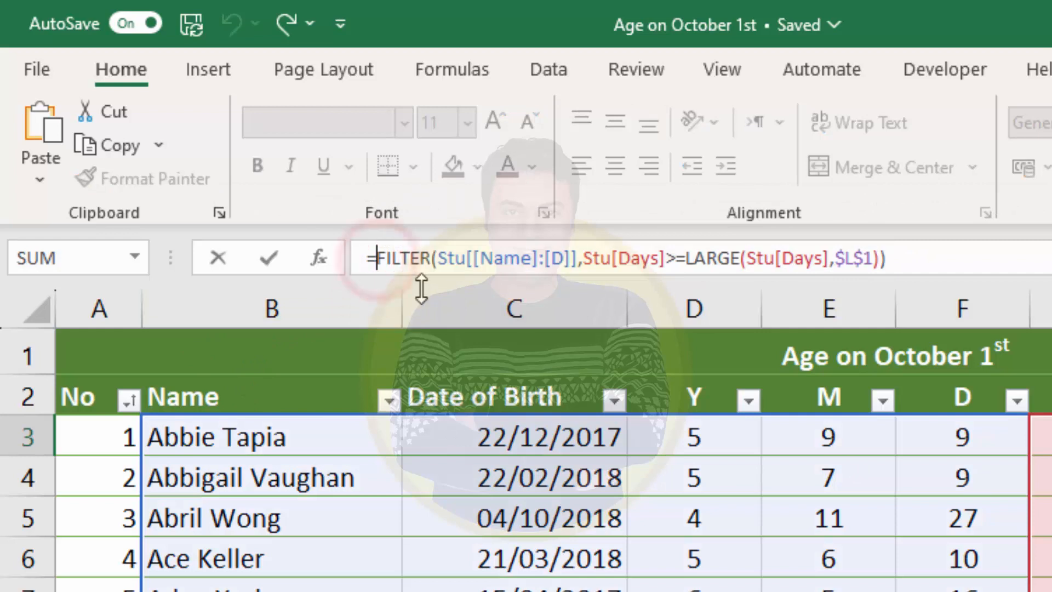
{"action": "type", "text": "sort"}
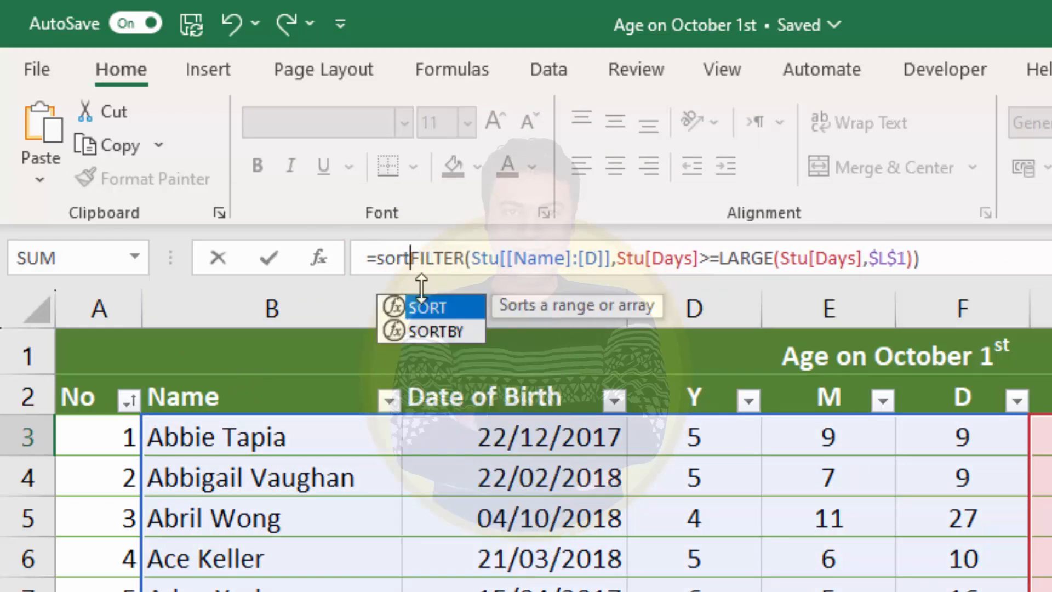
{"action": "type", "text": "("}
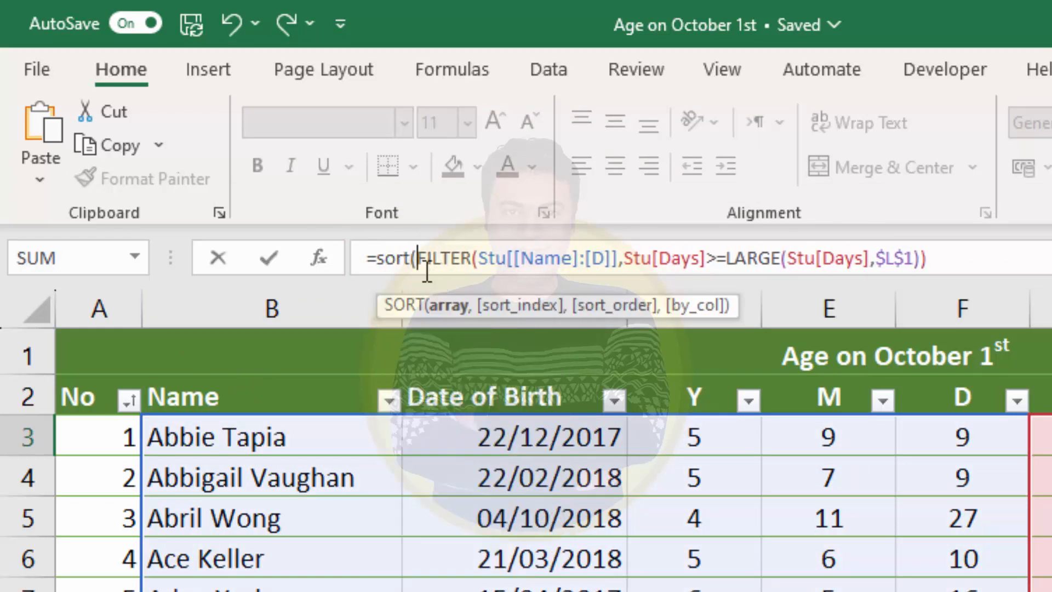
{"action": "left_click", "coordinate": [420, 258]}
{"action": "left_click_drag", "start_coordinate": [488, 258], "coordinate": [1011, 263]}
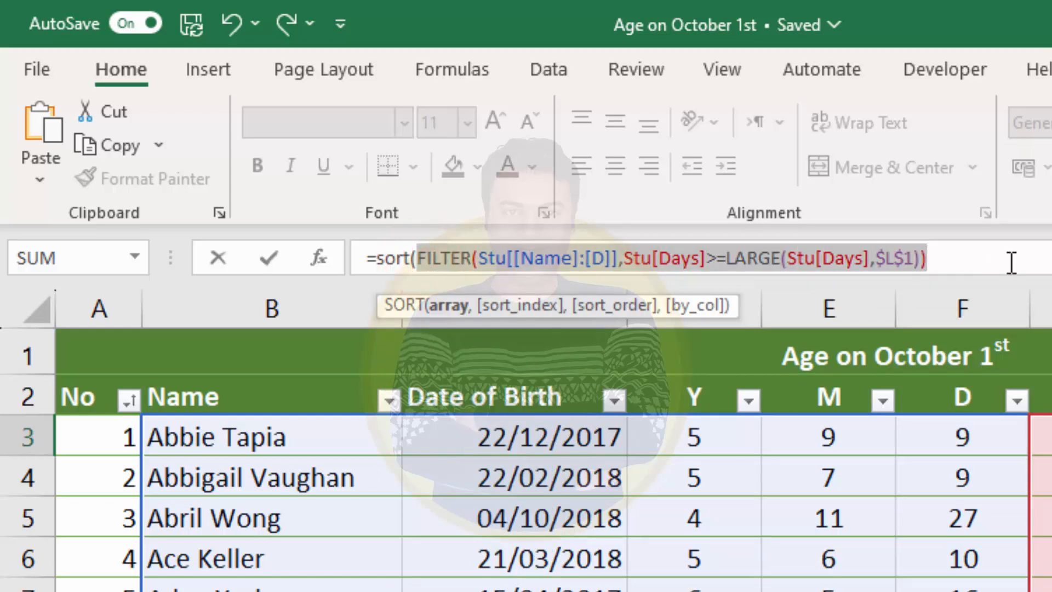
{"action": "left_click", "coordinate": [951, 256]}
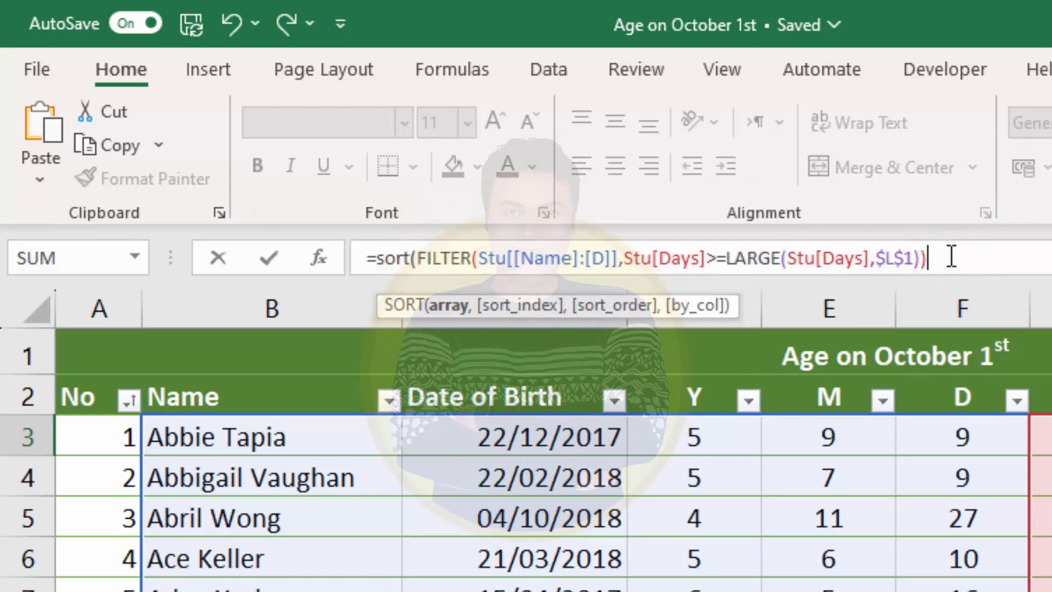
Complete the SORT formula in K3 with sort index 2 and sort order 1 (Ascending).
{"action": "type", "text": ","}
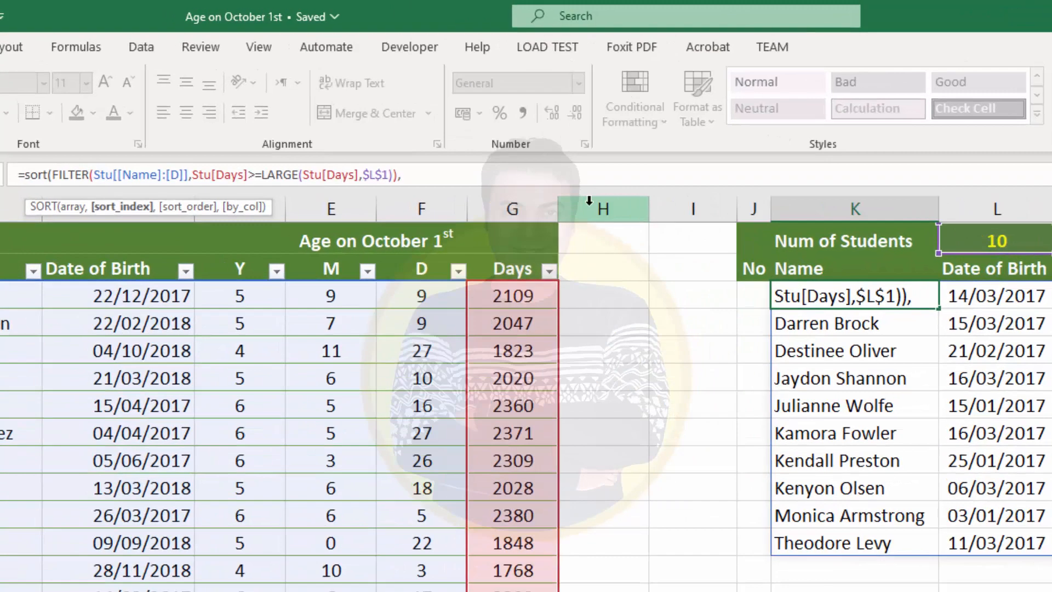
{"action": "type", "text": "2"}
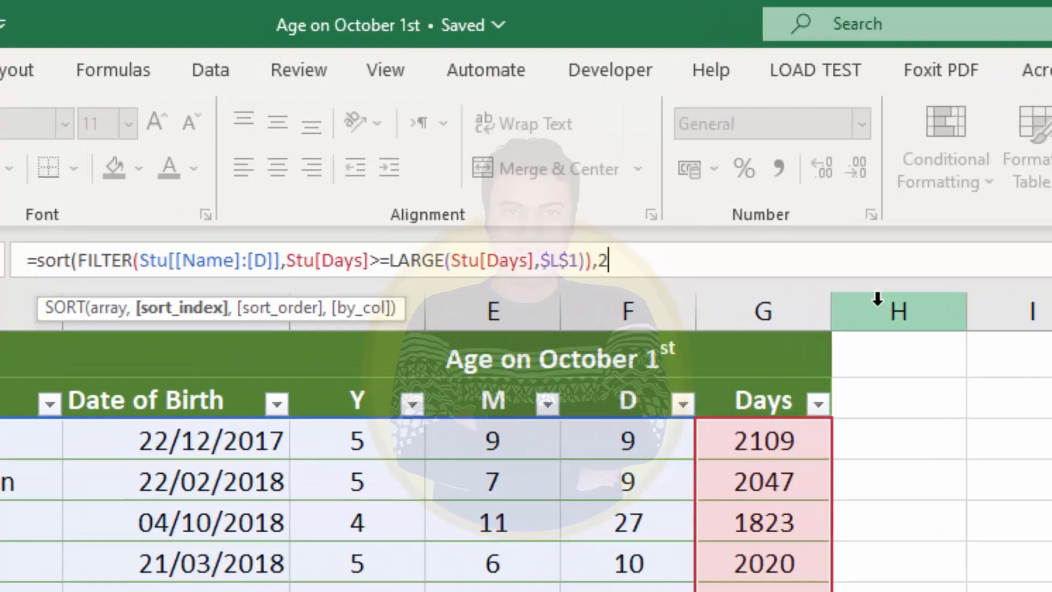
{"action": "type", "text": ","}
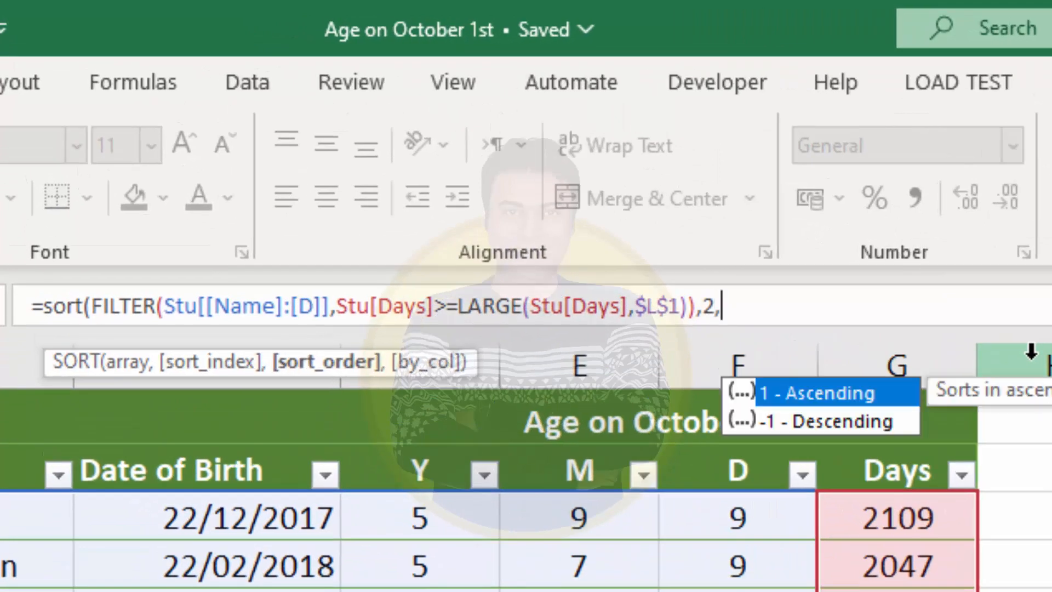
{"action": "double_click", "coordinate": [839, 399]}
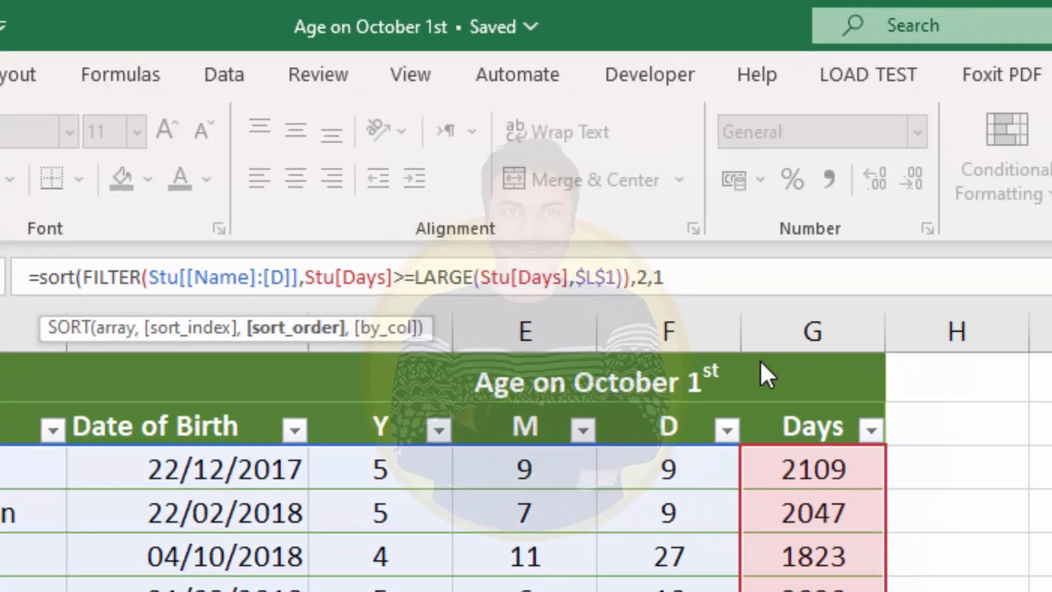
{"action": "type", "text": ")"}
{"action": "key", "text": "Return"}
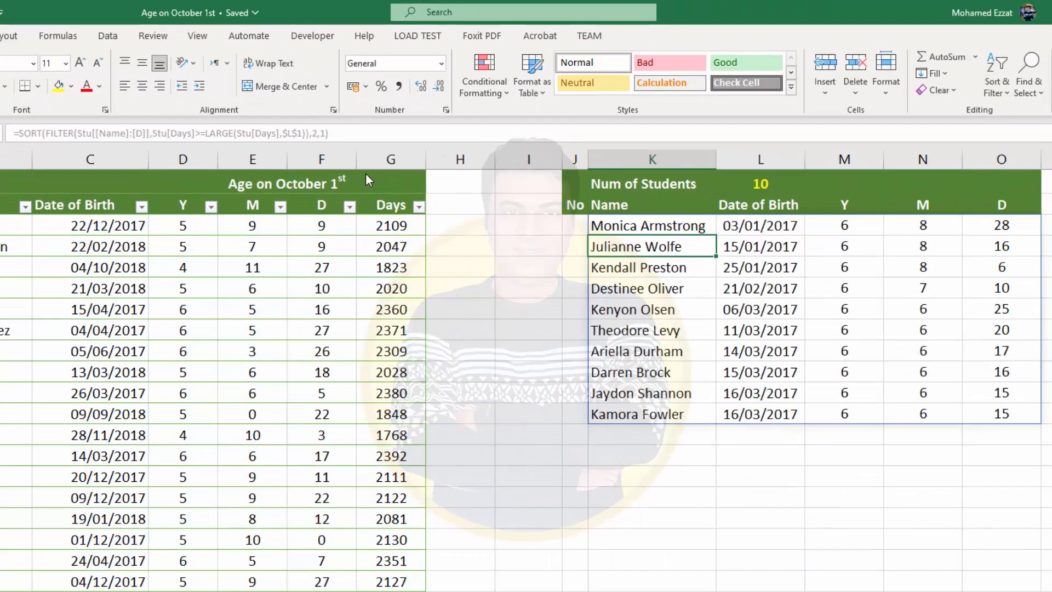
Examine the order of names and dates of birth in the first rows of the sorted list.
{"action": "left_click", "coordinate": [695, 224]}
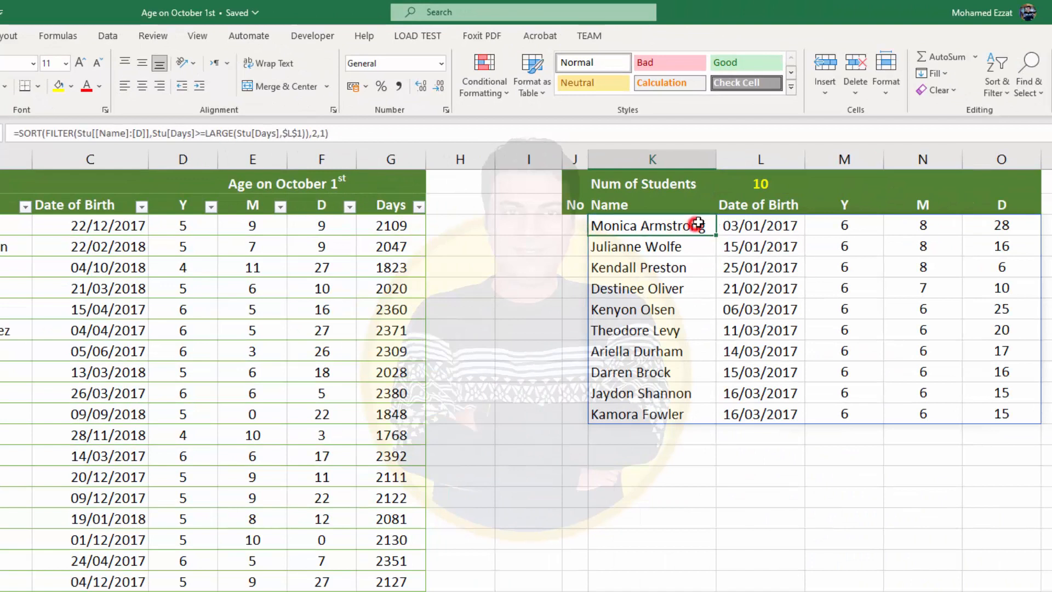
{"action": "left_click", "coordinate": [749, 224]}
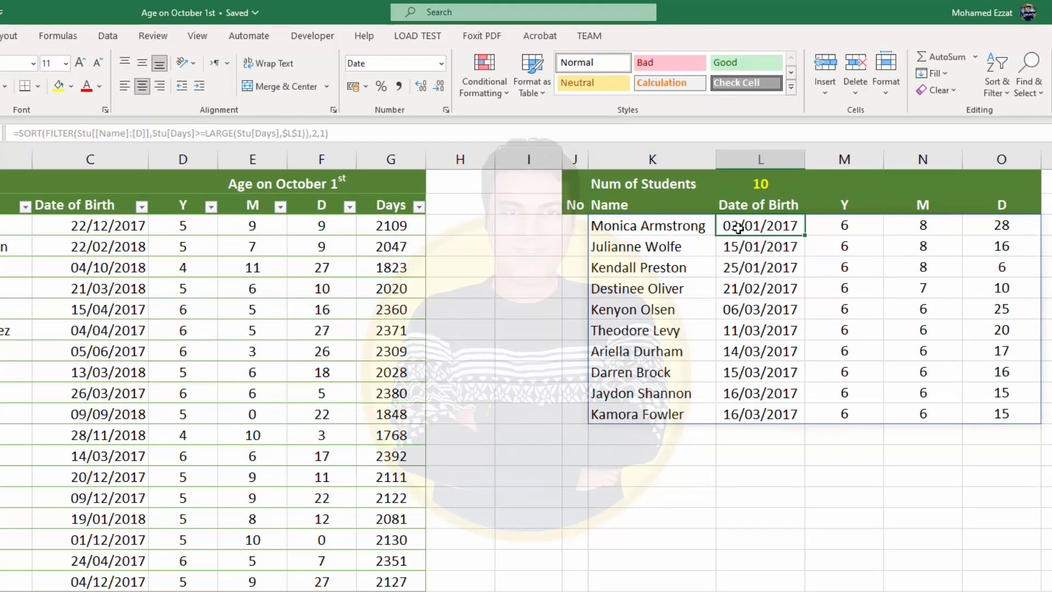
{"action": "left_click", "coordinate": [608, 225]}
{"action": "left_click", "coordinate": [621, 248]}
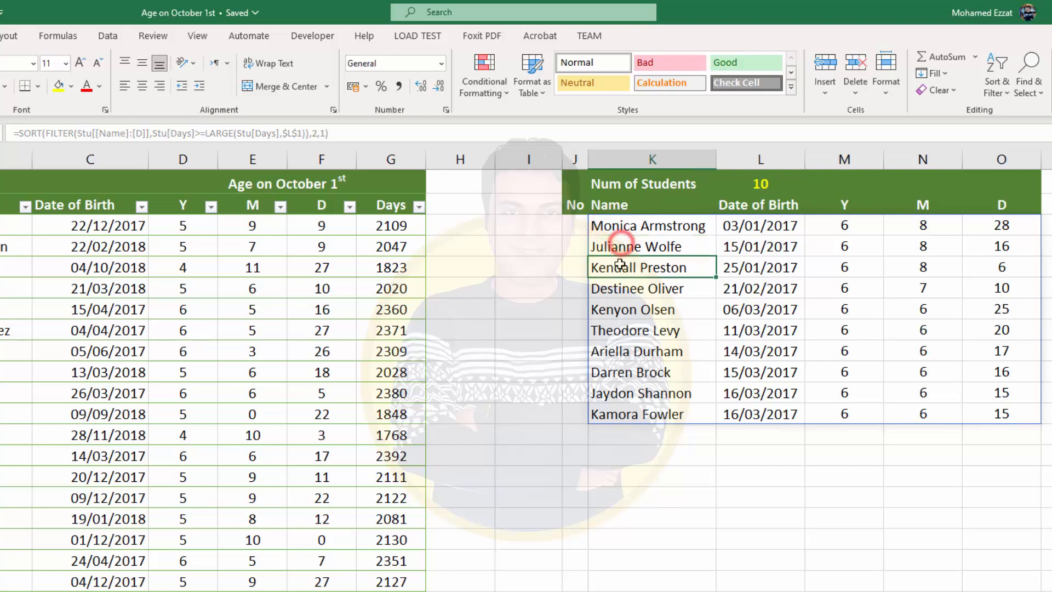
{"action": "left_click", "coordinate": [625, 288]}
{"action": "left_click", "coordinate": [640, 229]}
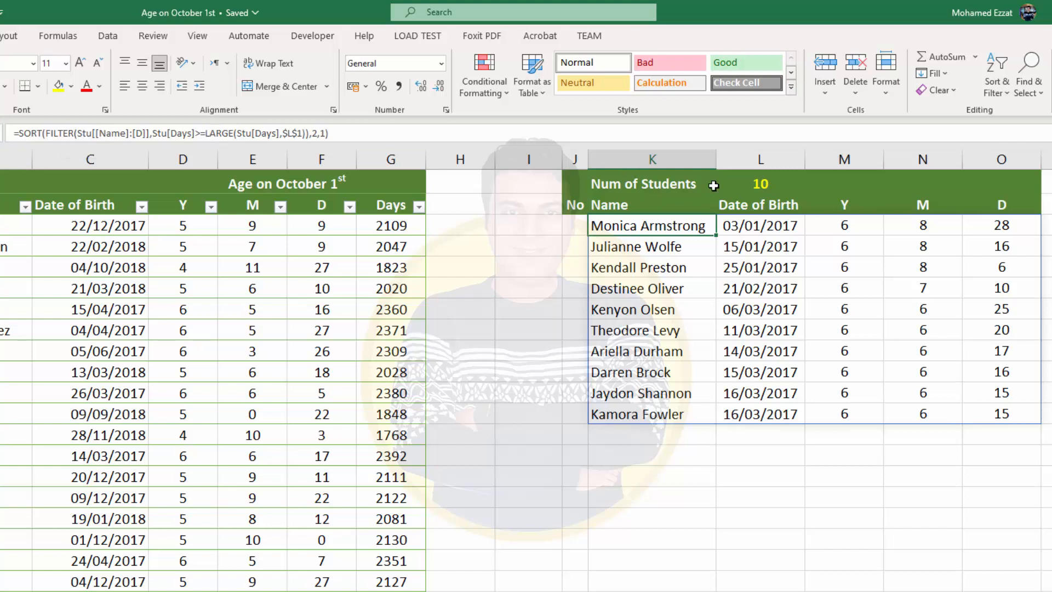
Review the number of students in L1 and the LARGE and SORT parts of the K3 formula, leaving it unchanged.
{"action": "left_click", "coordinate": [760, 184]}
{"action": "left_click", "coordinate": [674, 235]}
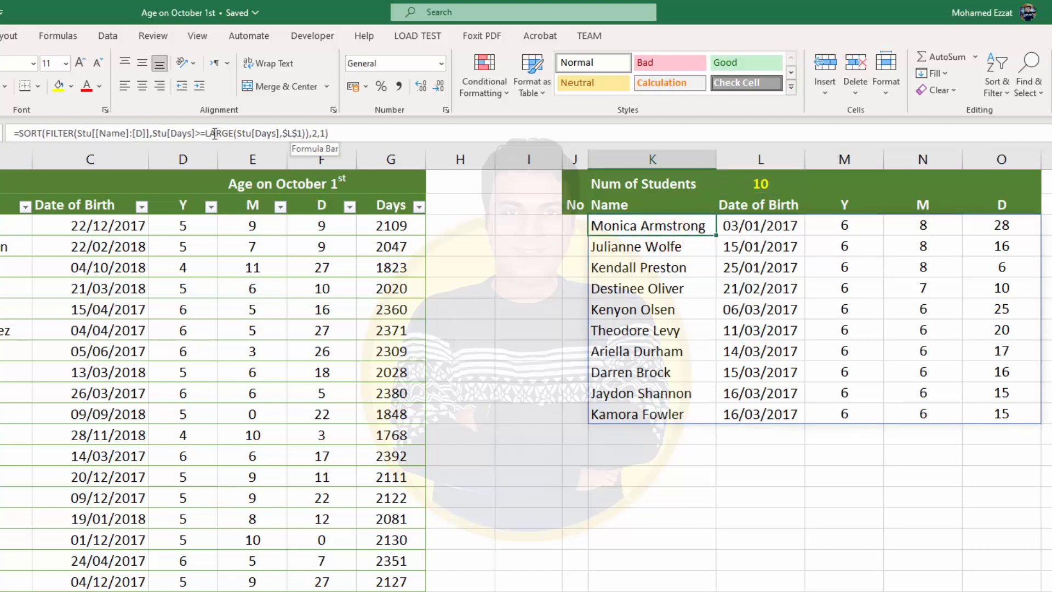
{"action": "left_click_drag", "start_coordinate": [206, 134], "coordinate": [301, 134]}
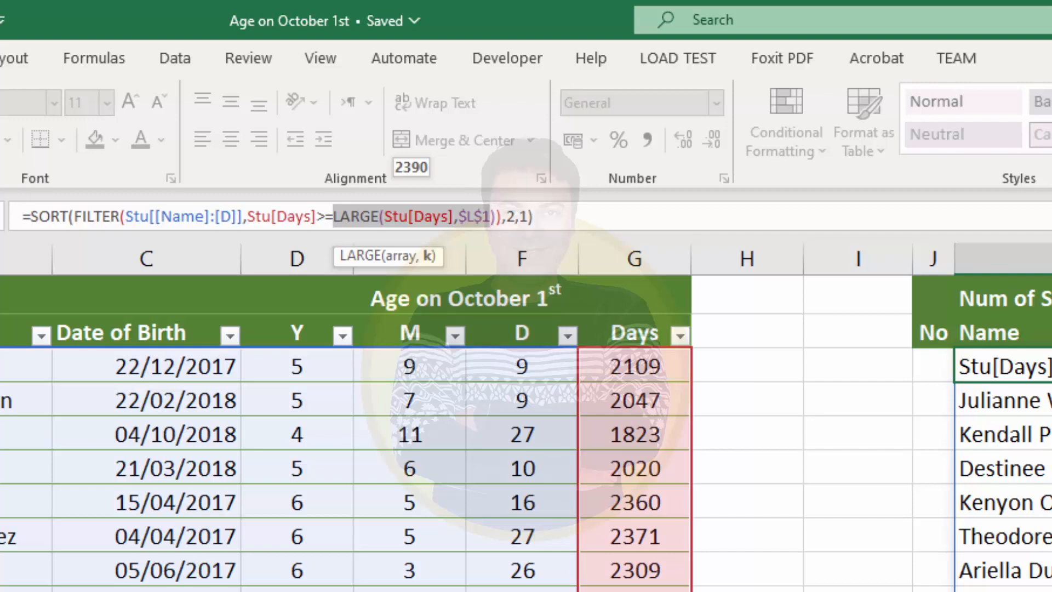
{"action": "left_click", "coordinate": [117, 210]}
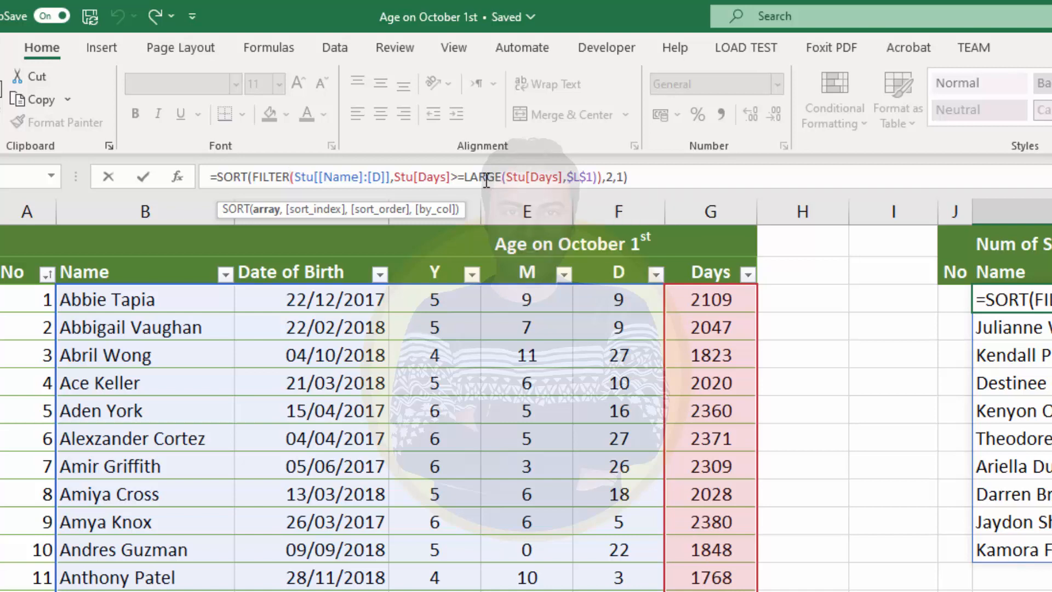
{"action": "left_click", "coordinate": [682, 175]}
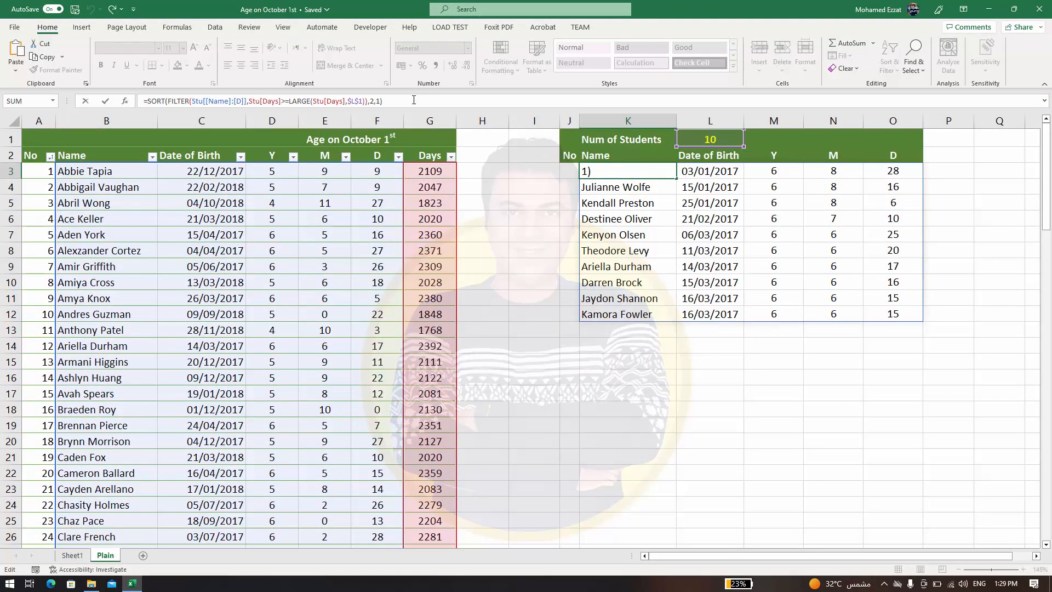
{"action": "key", "text": "Return"}
Number the rows of the sorted list by entering =SEQUENCE(10) in J3 under No.
{"action": "left_click_drag", "start_coordinate": [569, 171], "coordinate": [569, 315]}
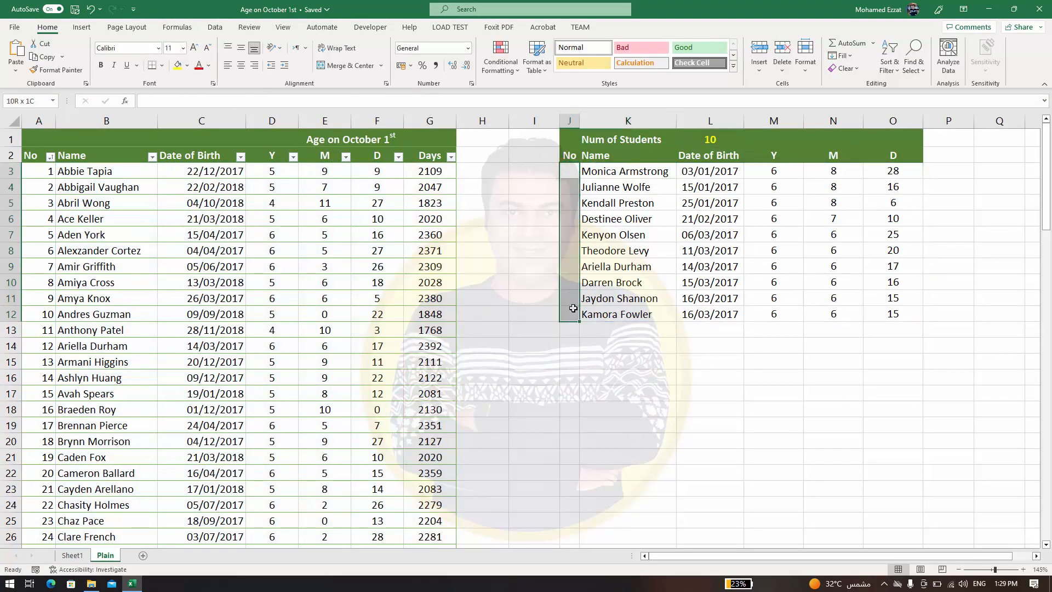
{"action": "left_click", "coordinate": [564, 172]}
{"action": "type", "text": "="}
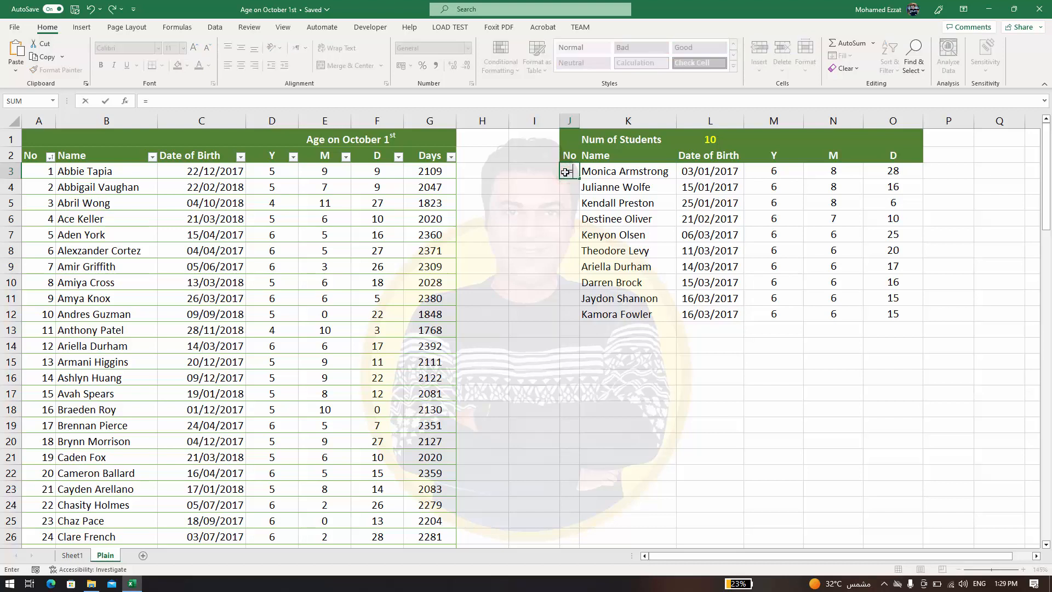
{"action": "type", "text": "seq"}
{"action": "key", "text": "Tab"}
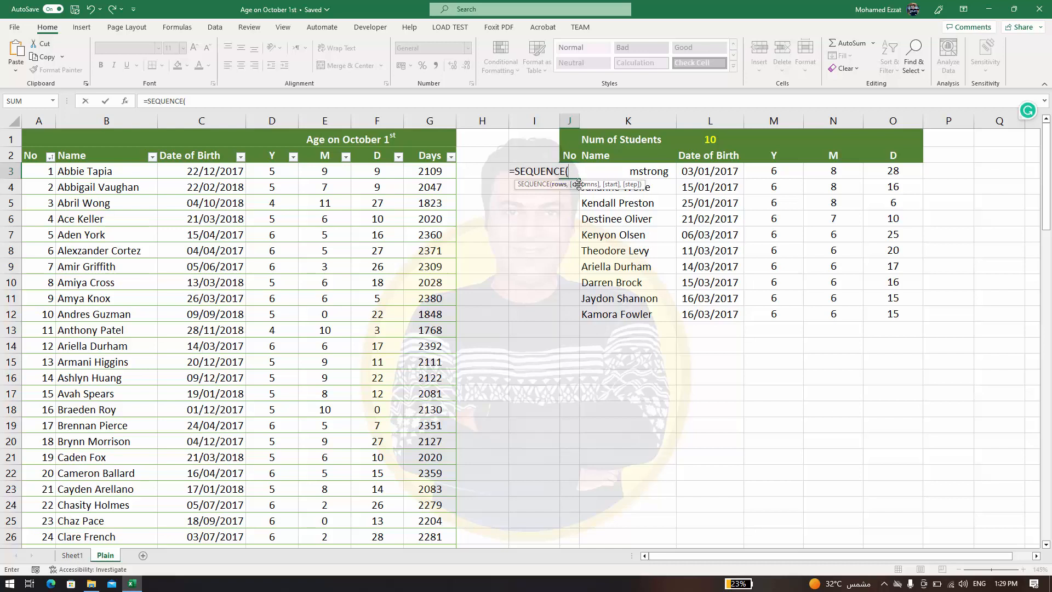
{"action": "key", "text": "Return"}
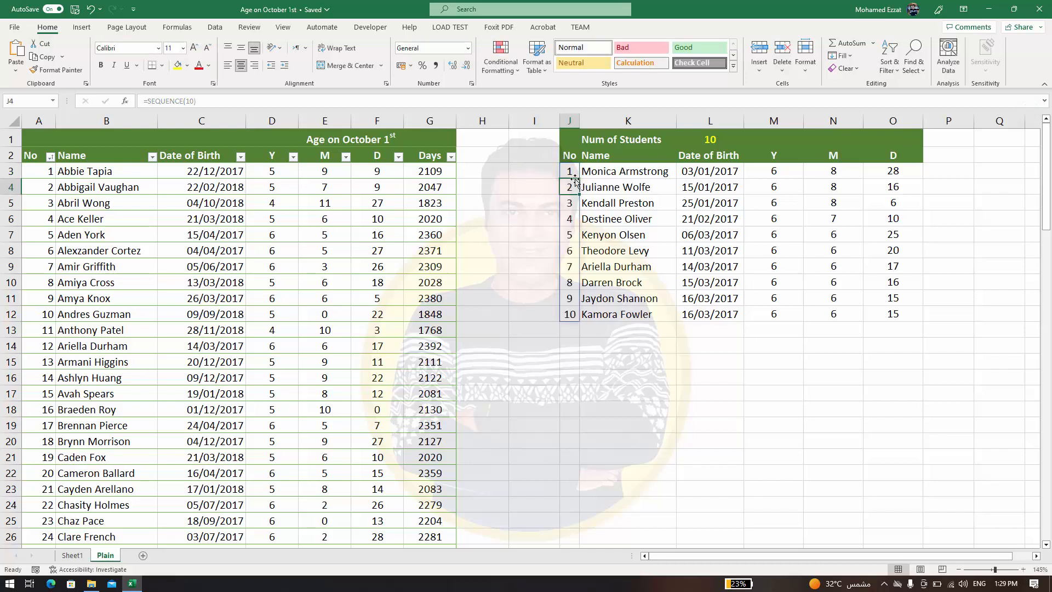
Set the number of students in L1 to 20.
{"action": "left_click", "coordinate": [588, 169]}
{"action": "left_click", "coordinate": [701, 135]}
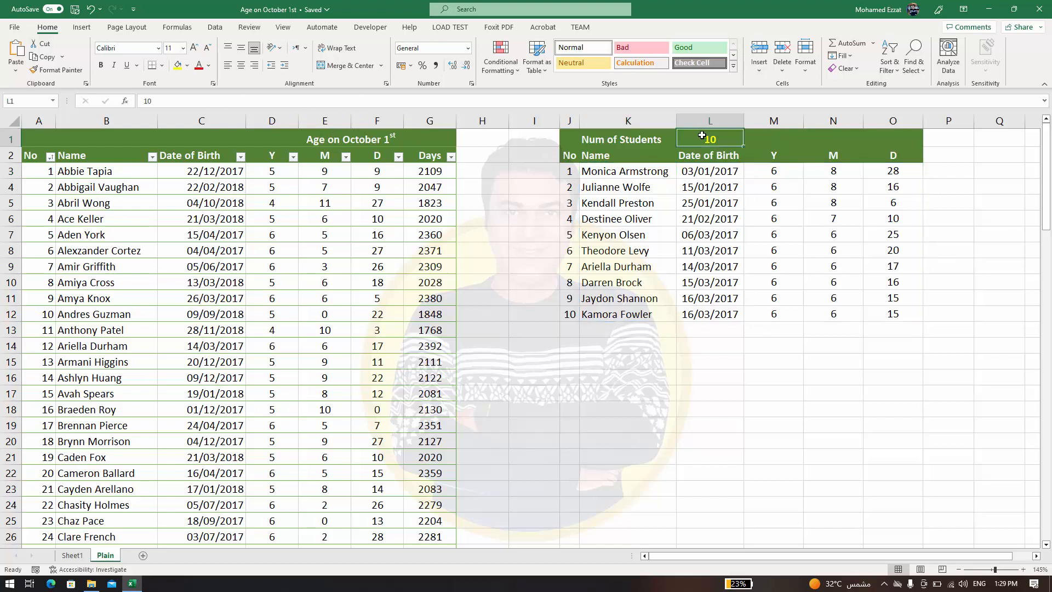
{"action": "type", "text": "20"}
{"action": "key", "text": "Return"}
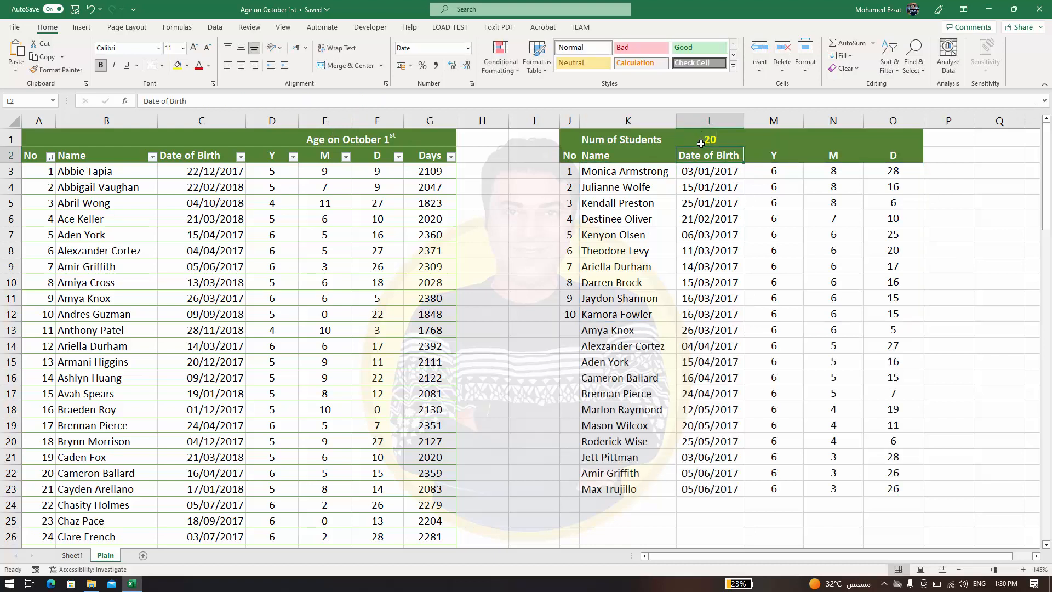
Set the row count of the SEQUENCE formula in J3 to 20.
{"action": "left_click", "coordinate": [572, 171]}
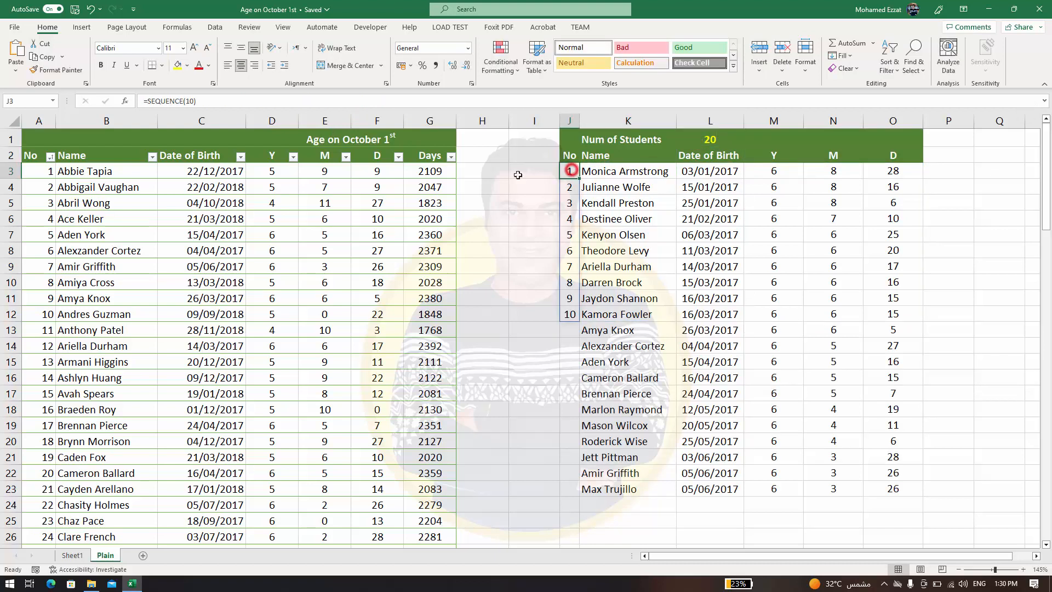
{"action": "double_click", "coordinate": [190, 100]}
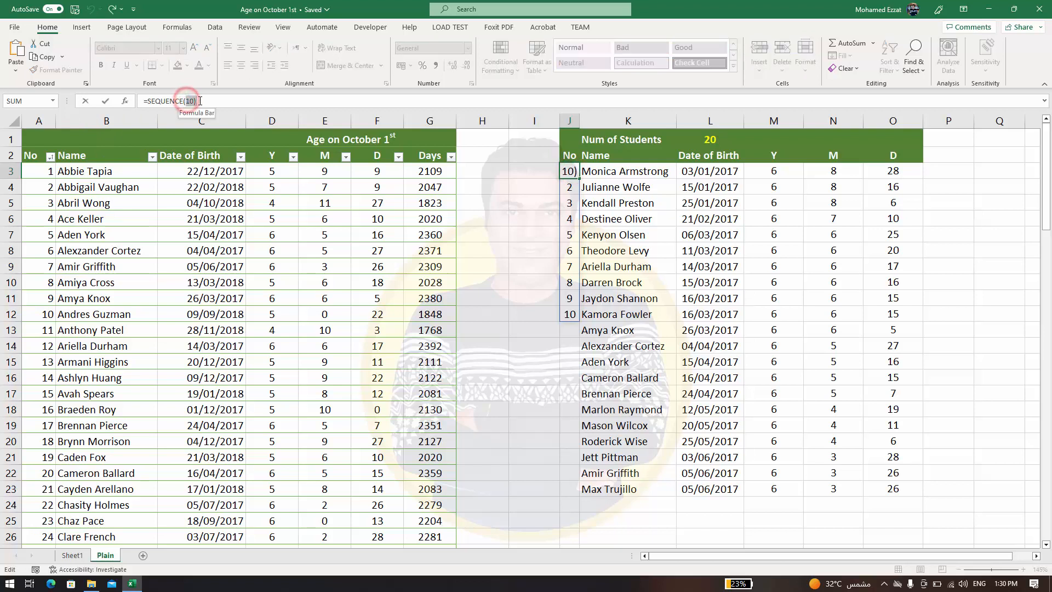
{"action": "type", "text": "20"}
{"action": "key", "text": "Return"}
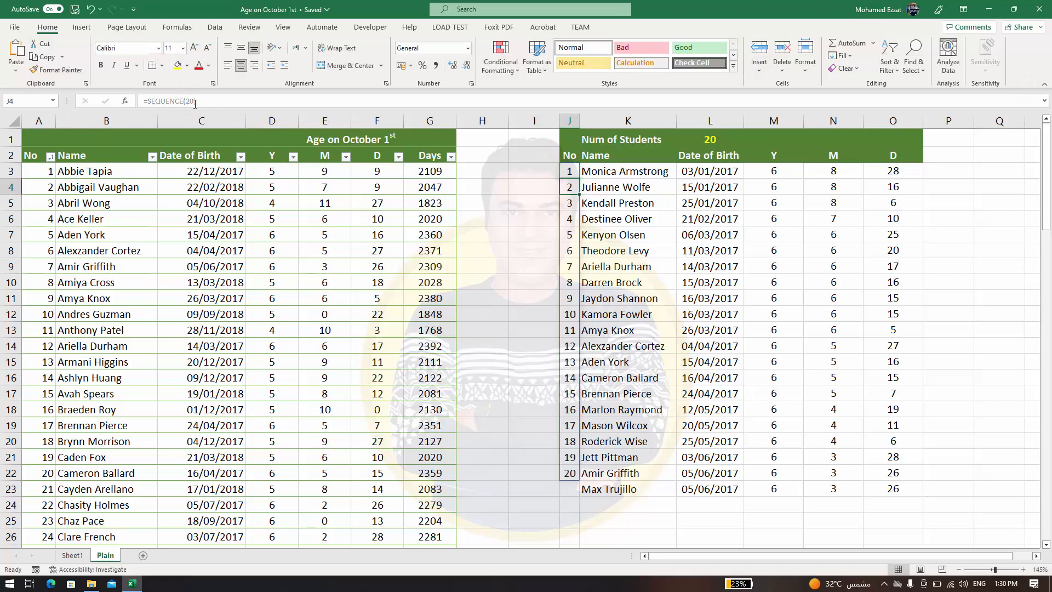
Replace the fixed row count of the SEQUENCE formula in J3 with the absolute reference $L$1.
{"action": "left_click", "coordinate": [567, 171]}
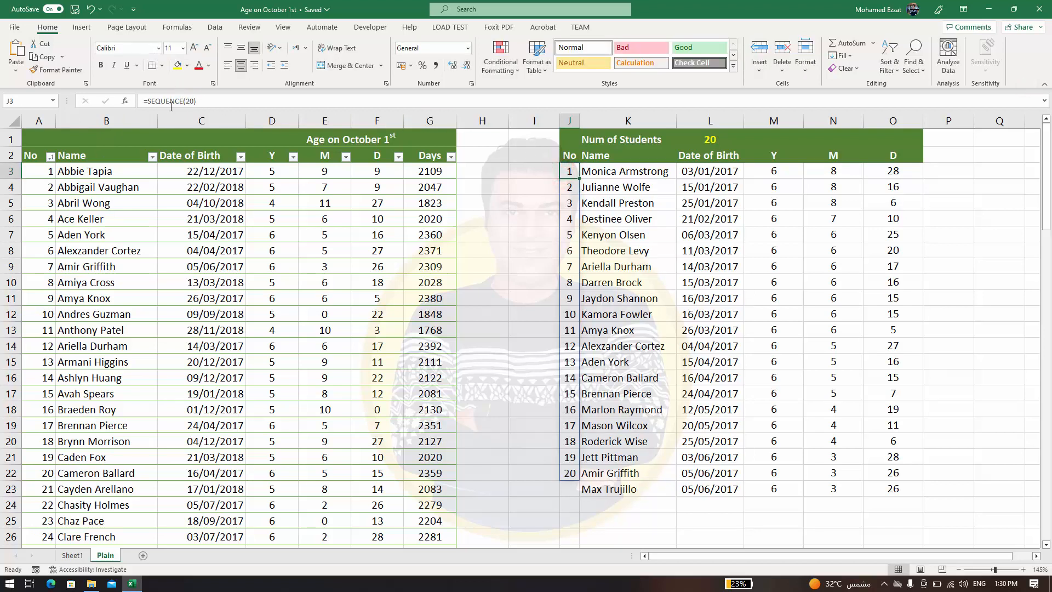
{"action": "double_click", "coordinate": [190, 101]}
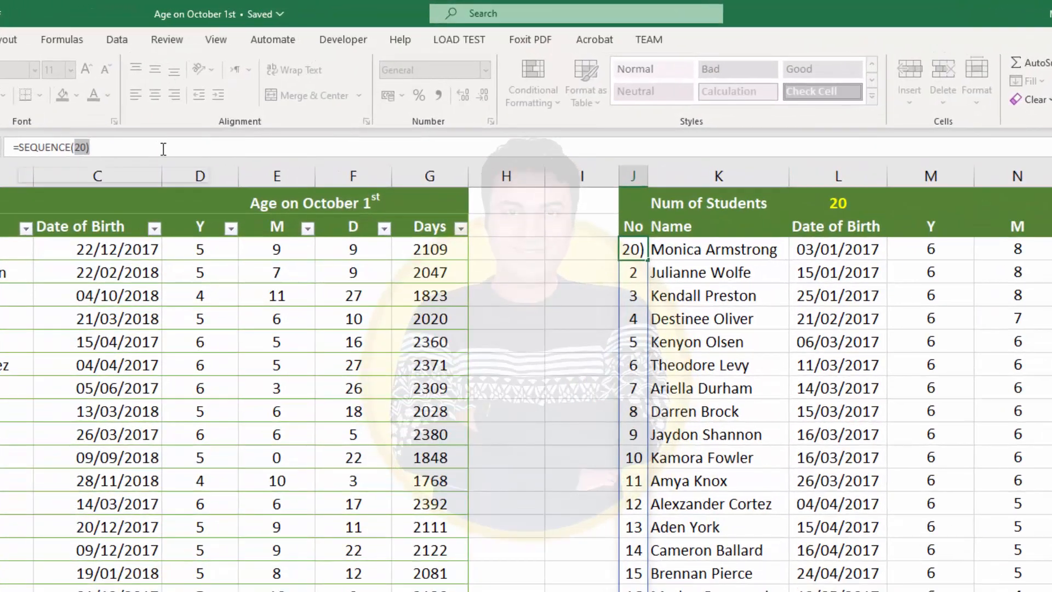
{"action": "key", "text": "BackSpace"}
{"action": "left_click", "coordinate": [849, 201]}
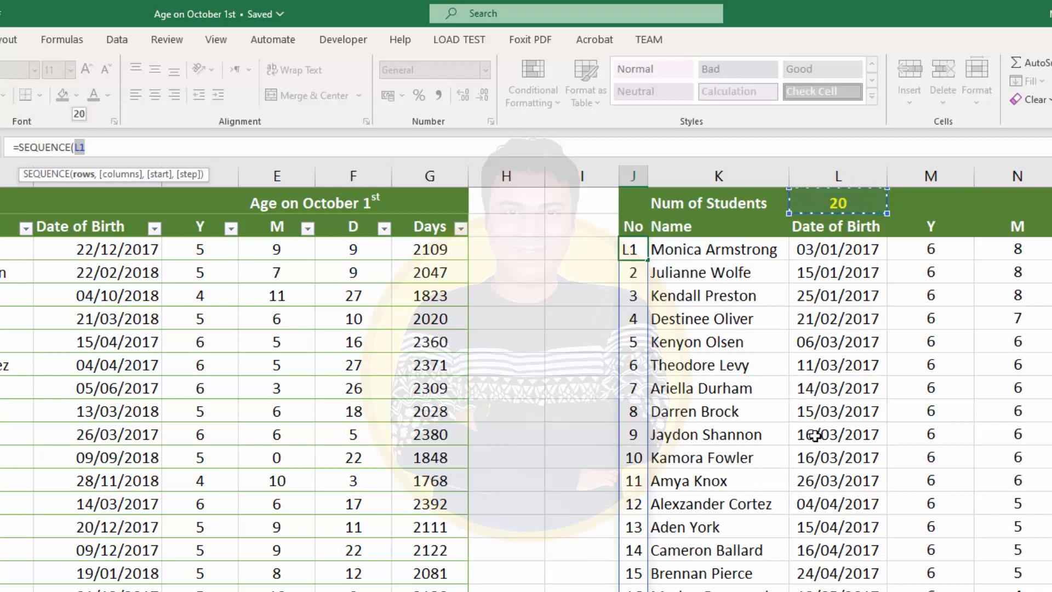
{"action": "key", "text": "F4"}
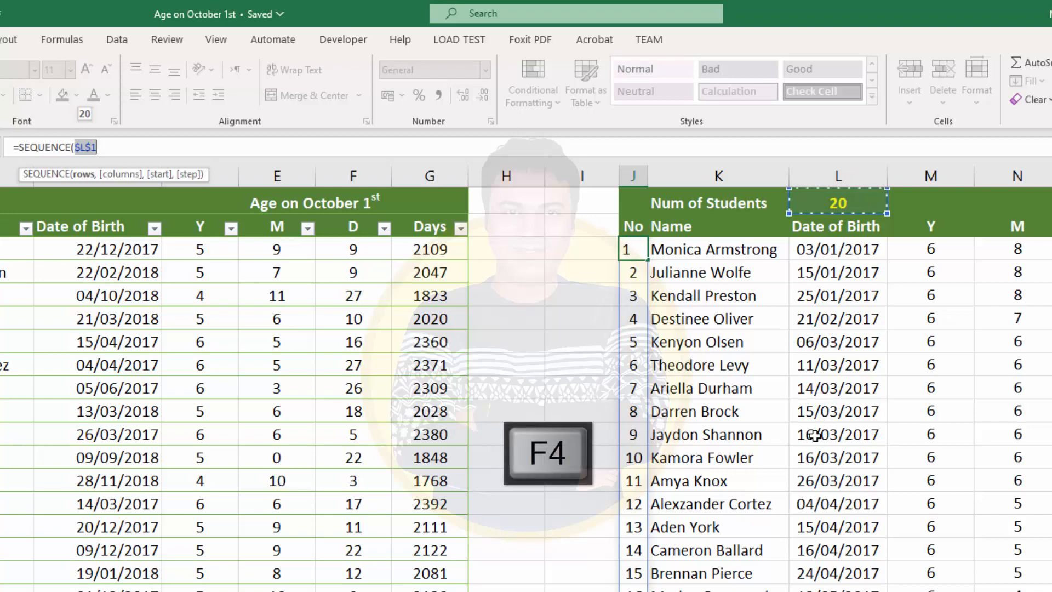
{"action": "key", "text": "Return"}
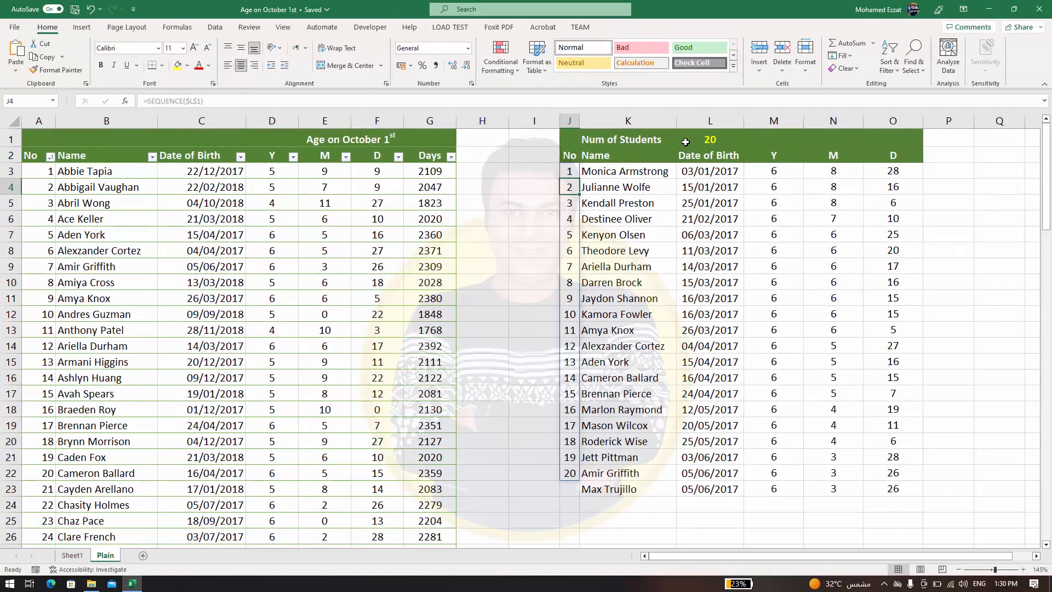
Compare the numbering in column J with the rows of the sorted student list and the number of students in L1.
{"action": "left_click", "coordinate": [685, 142]}
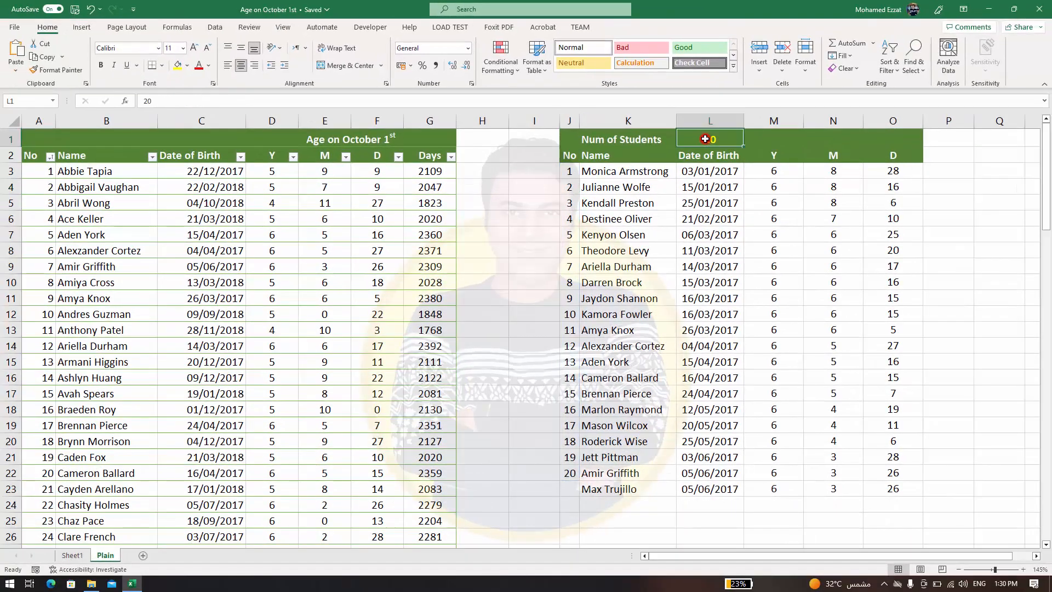
{"action": "left_click_drag", "start_coordinate": [569, 166], "coordinate": [872, 482]}
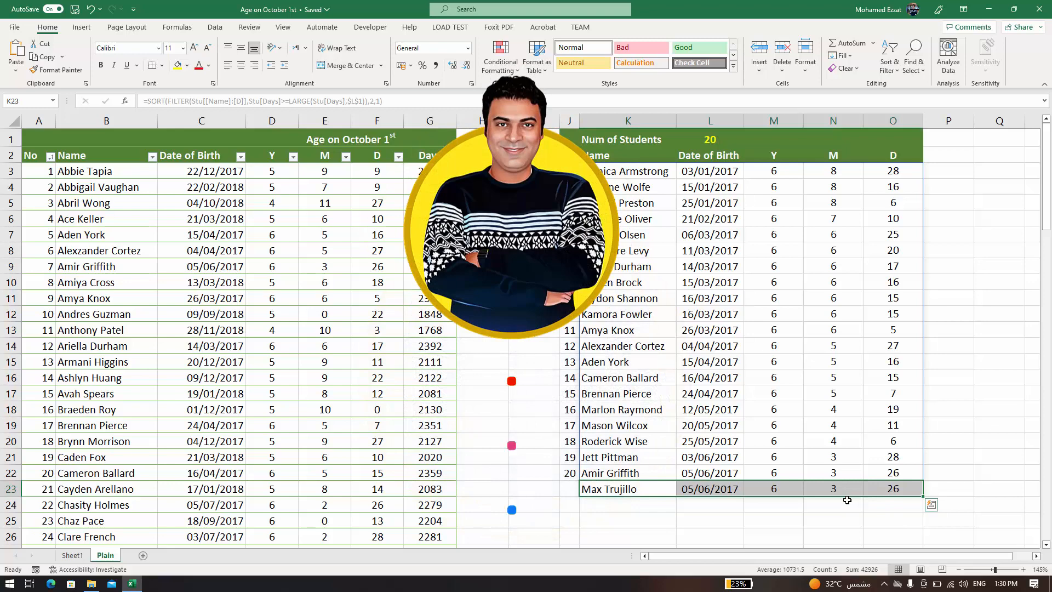
{"action": "left_click", "coordinate": [775, 475]}
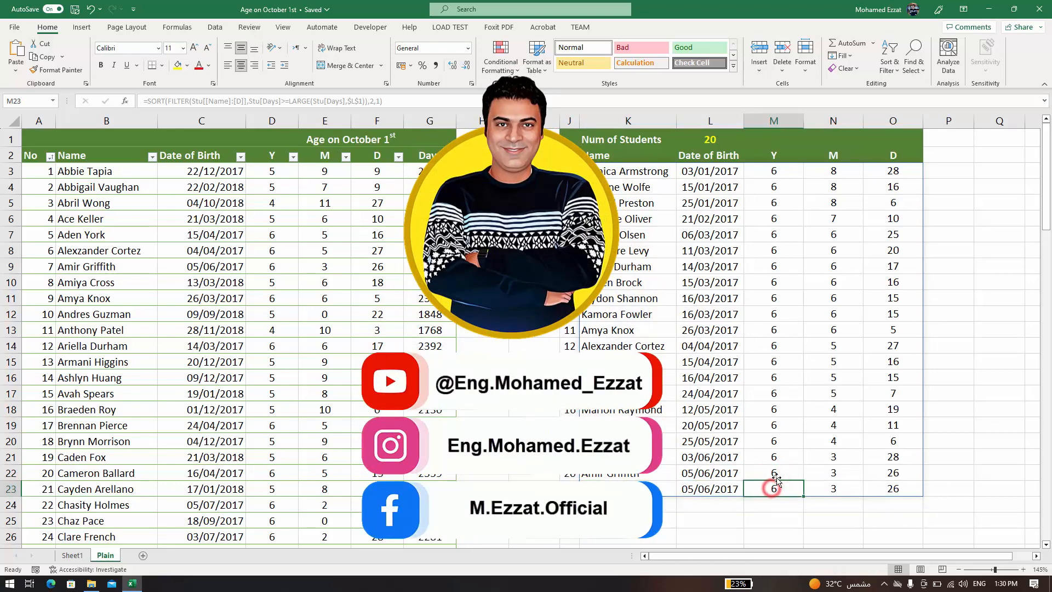
{"action": "left_click_drag", "start_coordinate": [594, 474], "coordinate": [876, 171]}
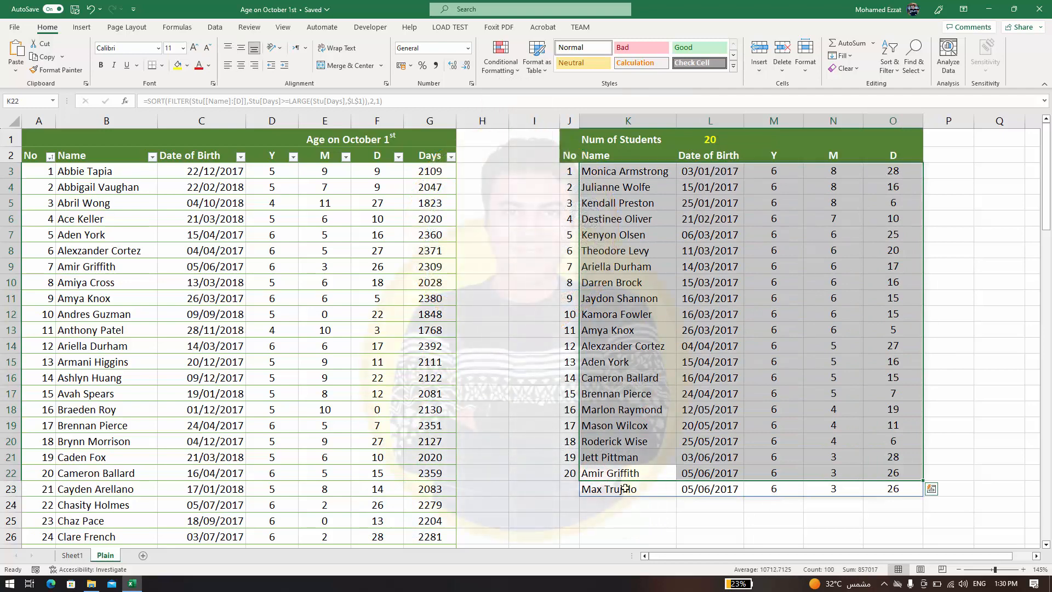
{"action": "left_click_drag", "start_coordinate": [625, 489], "coordinate": [872, 482]}
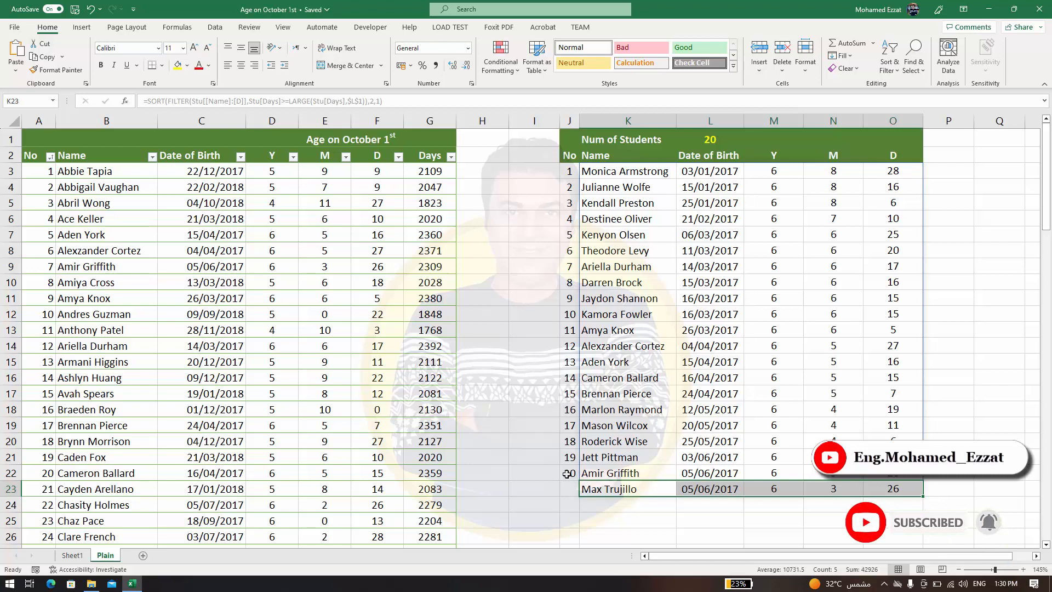
{"action": "left_click", "coordinate": [625, 485]}
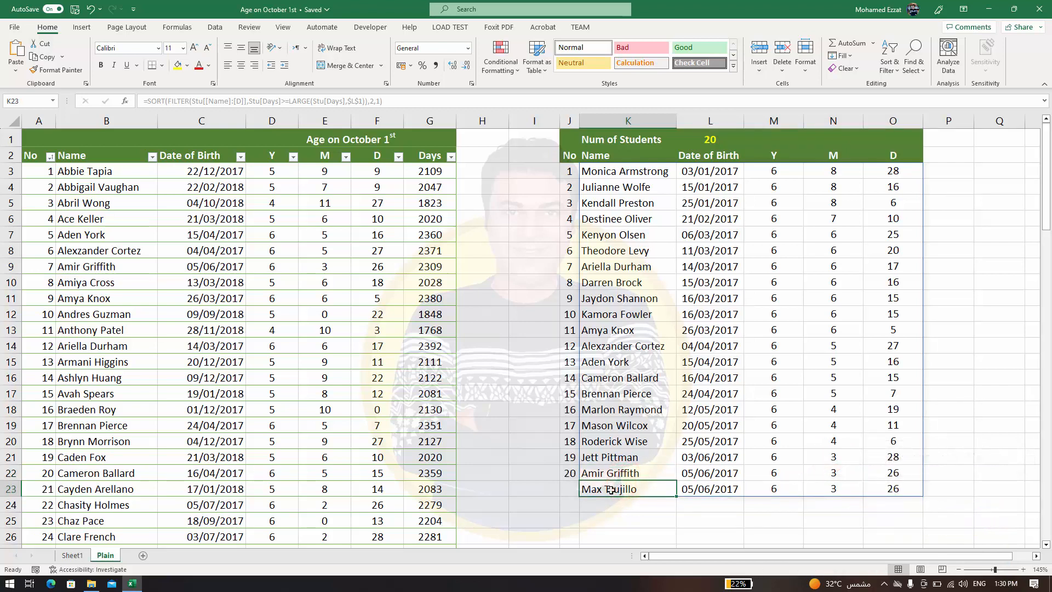
{"action": "left_click", "coordinate": [570, 489]}
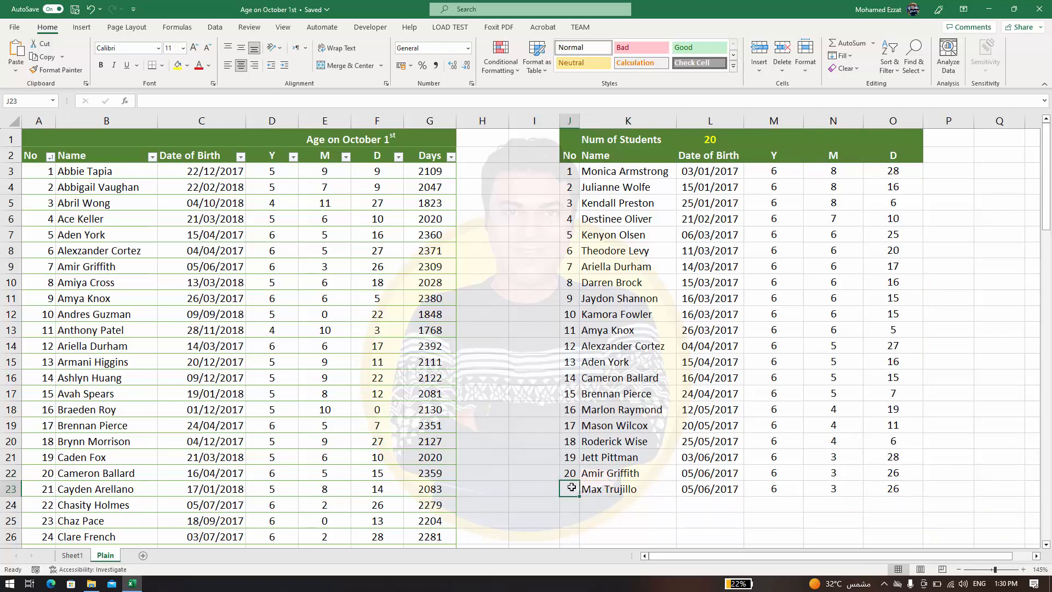
{"action": "left_click", "coordinate": [571, 474]}
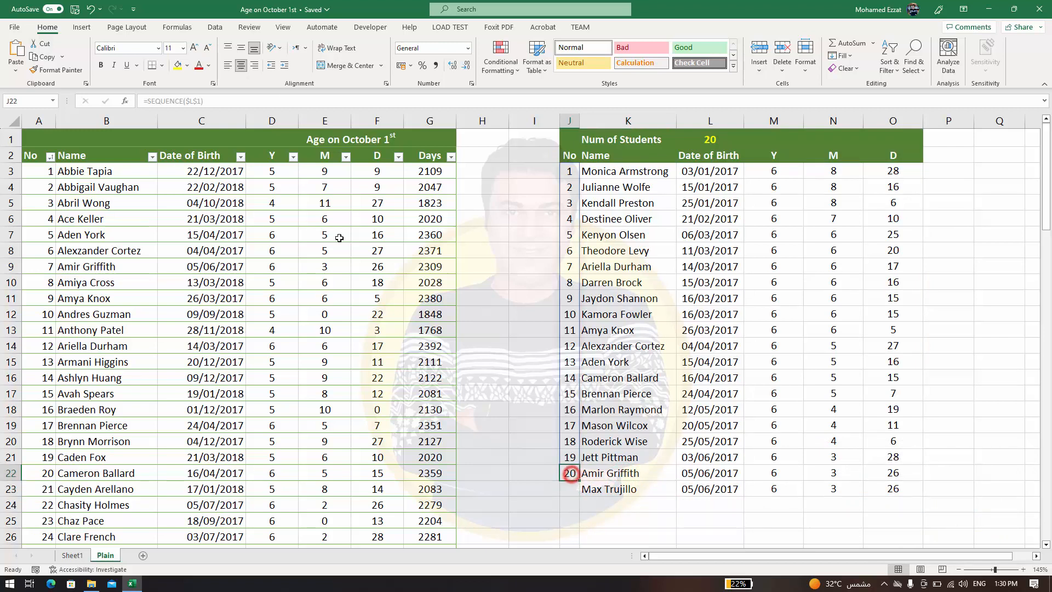
Change the J3 formula to =SEQUENCE(COUNTA($K:$K)) so the row count comes from the entries in column K.
{"action": "left_click", "coordinate": [564, 173]}
{"action": "left_click_drag", "start_coordinate": [185, 102], "coordinate": [218, 102]}
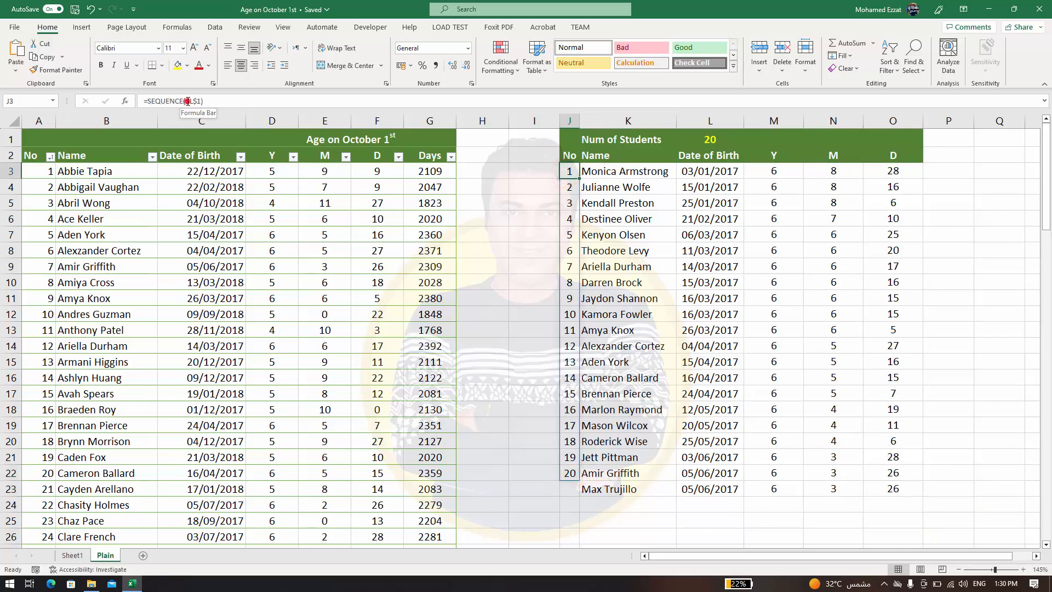
{"action": "key", "text": "BackSpace"}
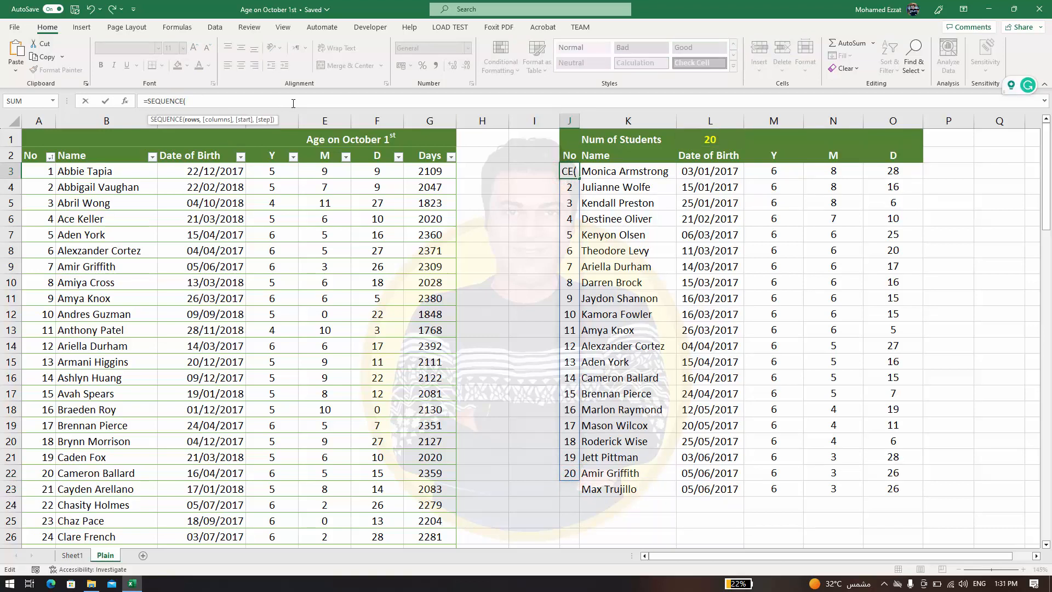
{"action": "type", "text": "coun"}
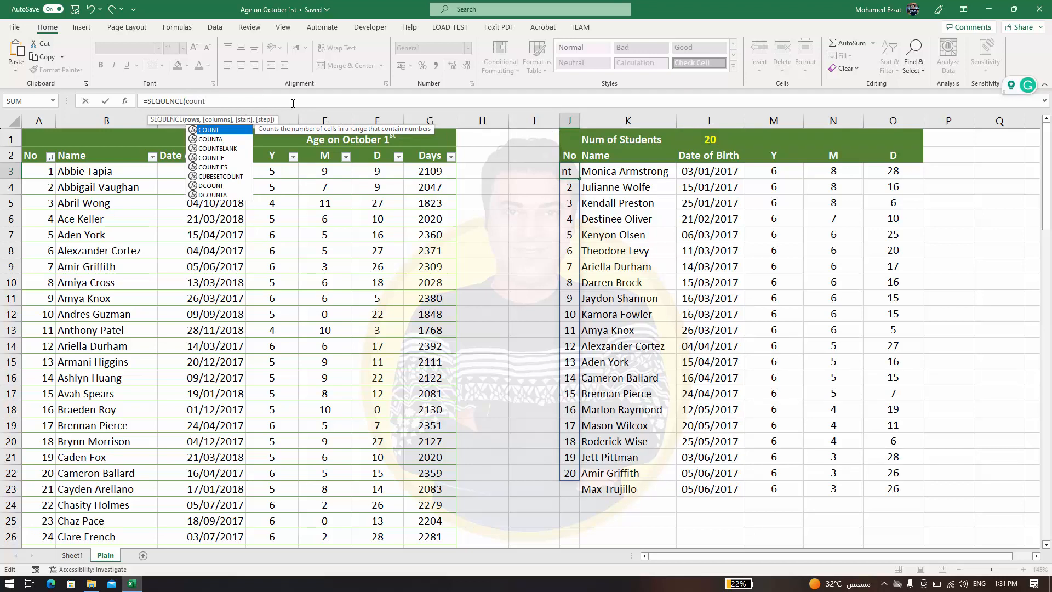
{"action": "type", "text": "t"}
{"action": "key", "text": "Down"}
{"action": "key", "text": "Tab"}
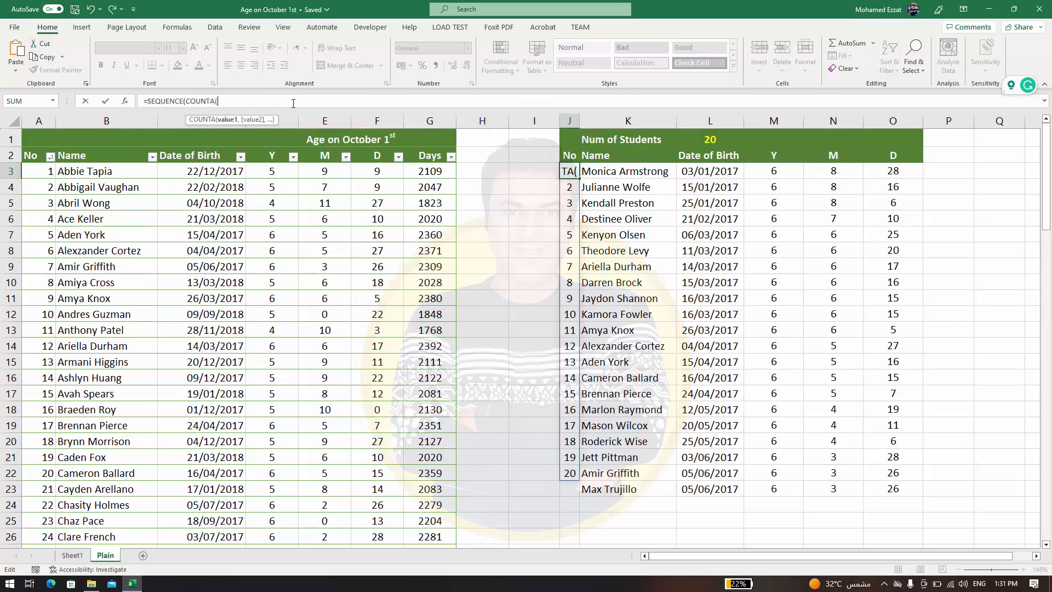
{"action": "left_click", "coordinate": [612, 120]}
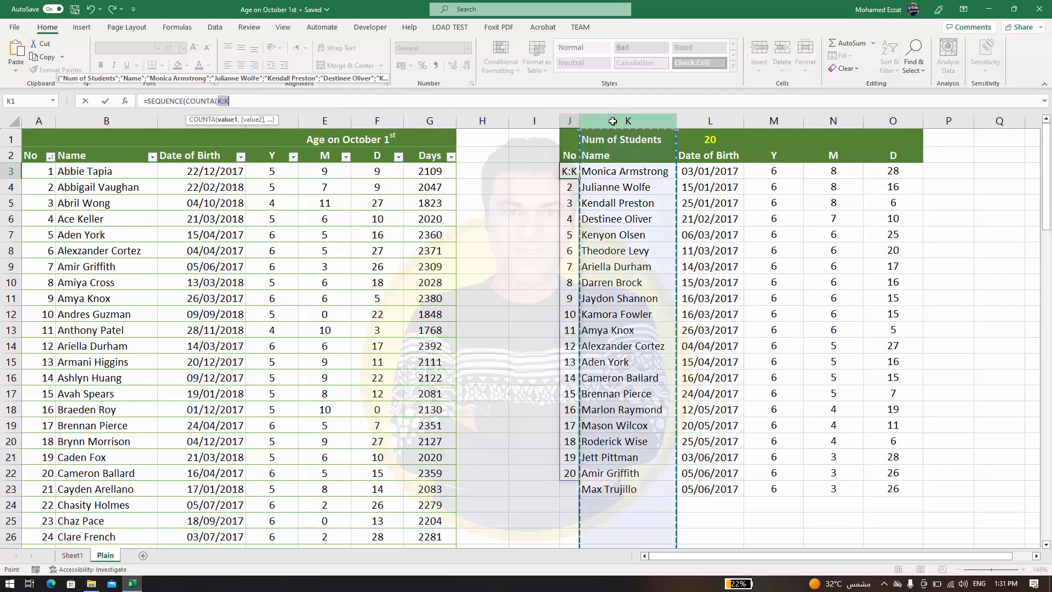
{"action": "key", "text": "F4"}
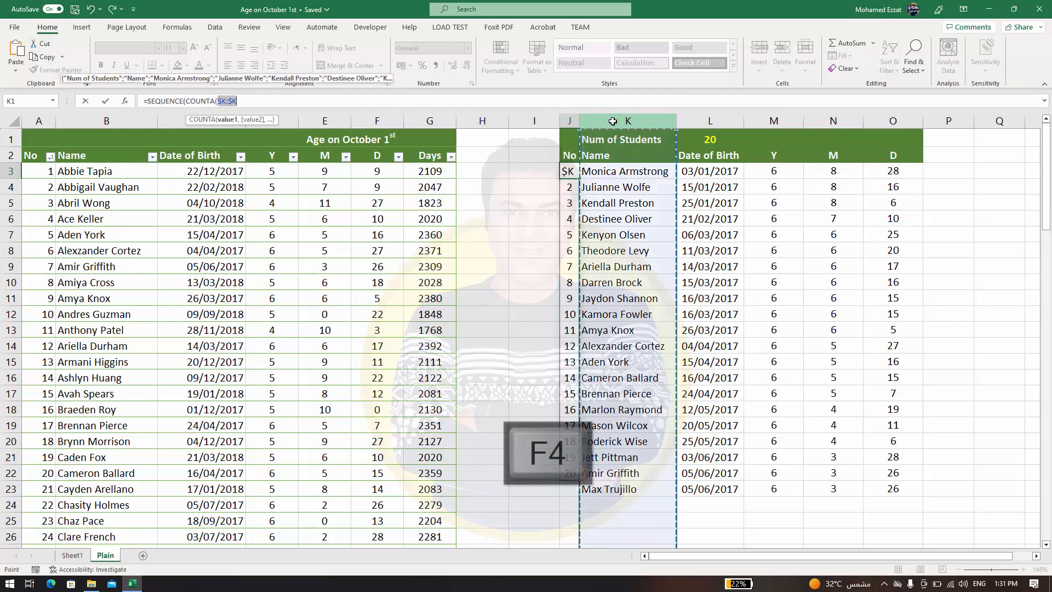
{"action": "type", "text": ")"}
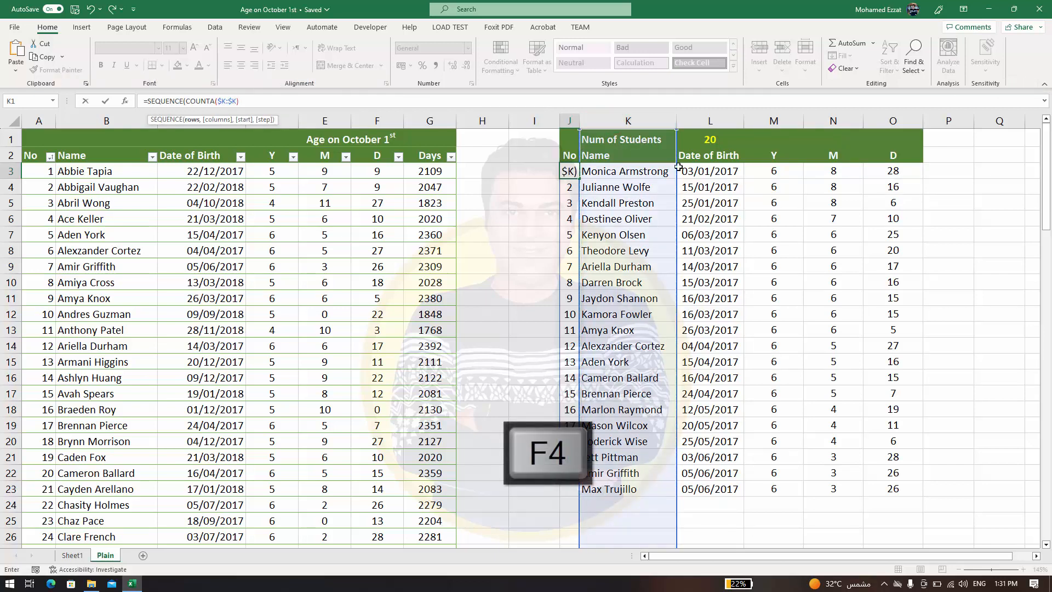
{"action": "type", "text": ")"}
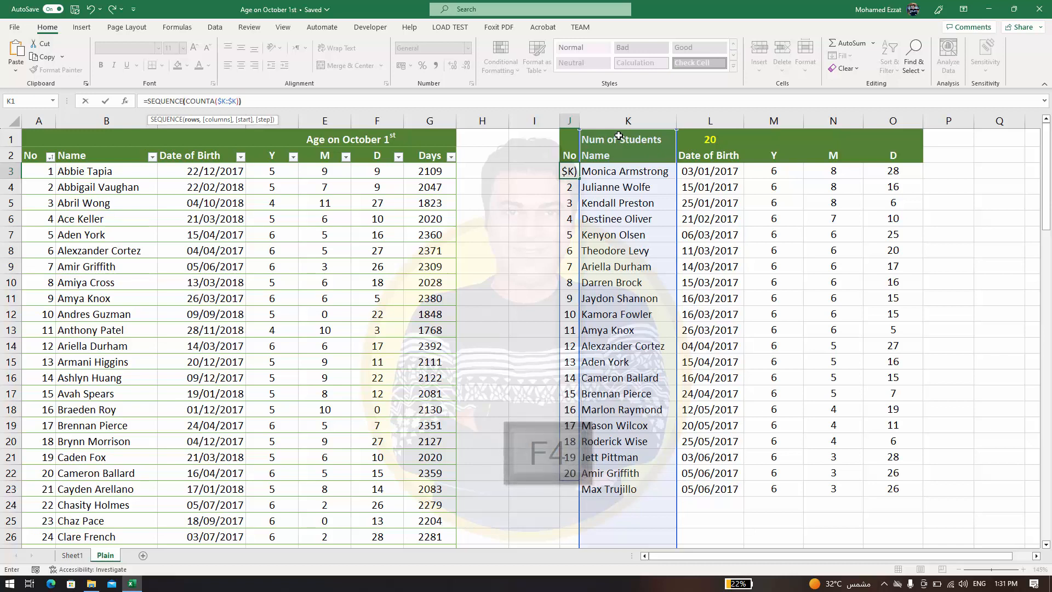
{"action": "key", "text": "Return"}
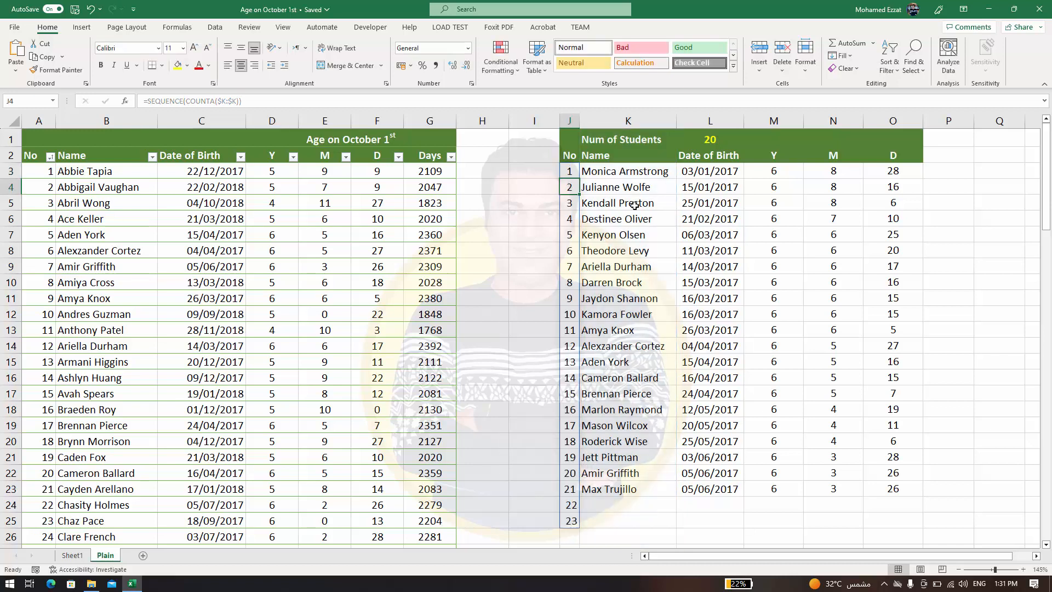
Exclude the two header cells K1 and K2 from the count by changing J3 to =SEQUENCE(COUNTA($K:$K)-2).
{"action": "left_click", "coordinate": [568, 526]}
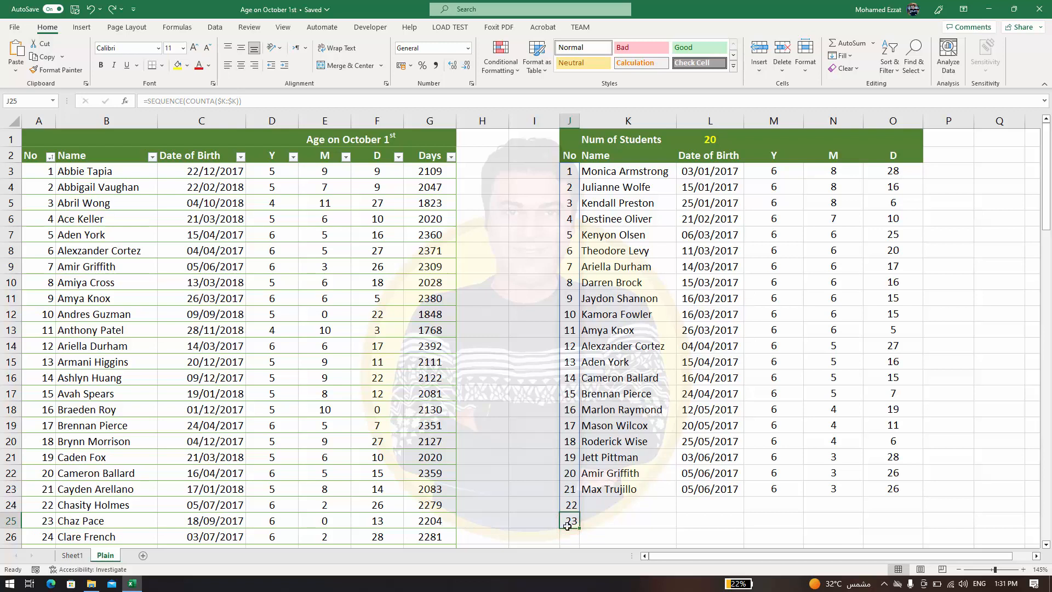
{"action": "left_click", "coordinate": [602, 139]}
{"action": "left_click", "coordinate": [598, 155]}
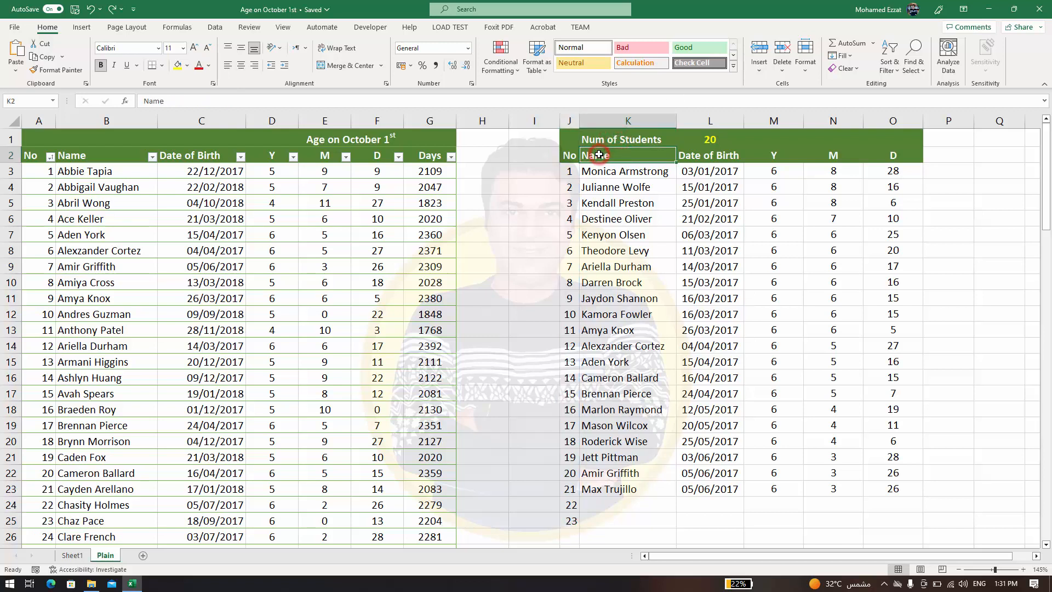
{"action": "left_click", "coordinate": [569, 170]}
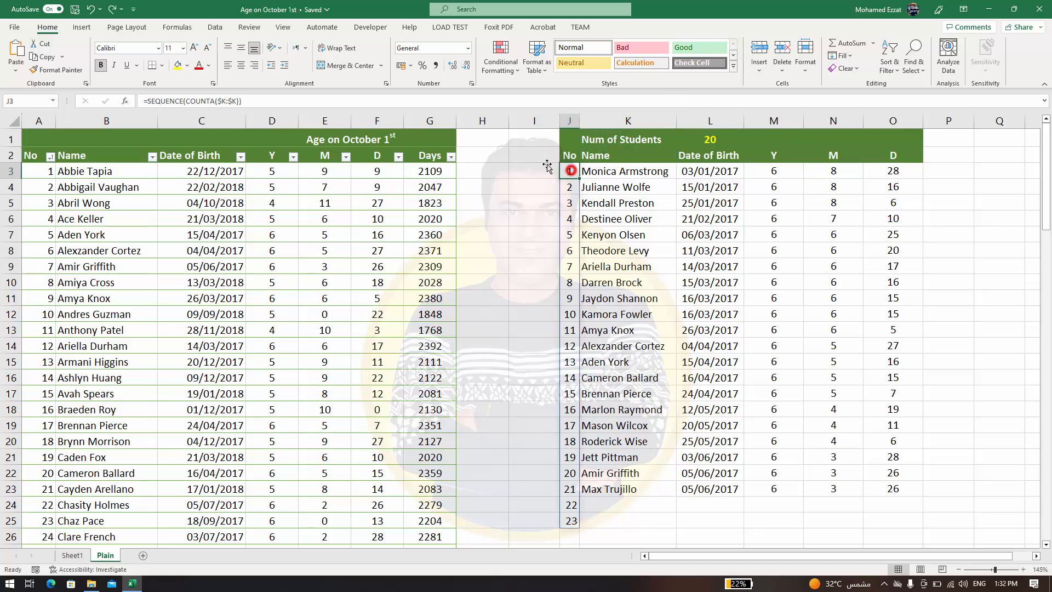
{"action": "left_click", "coordinate": [239, 101]}
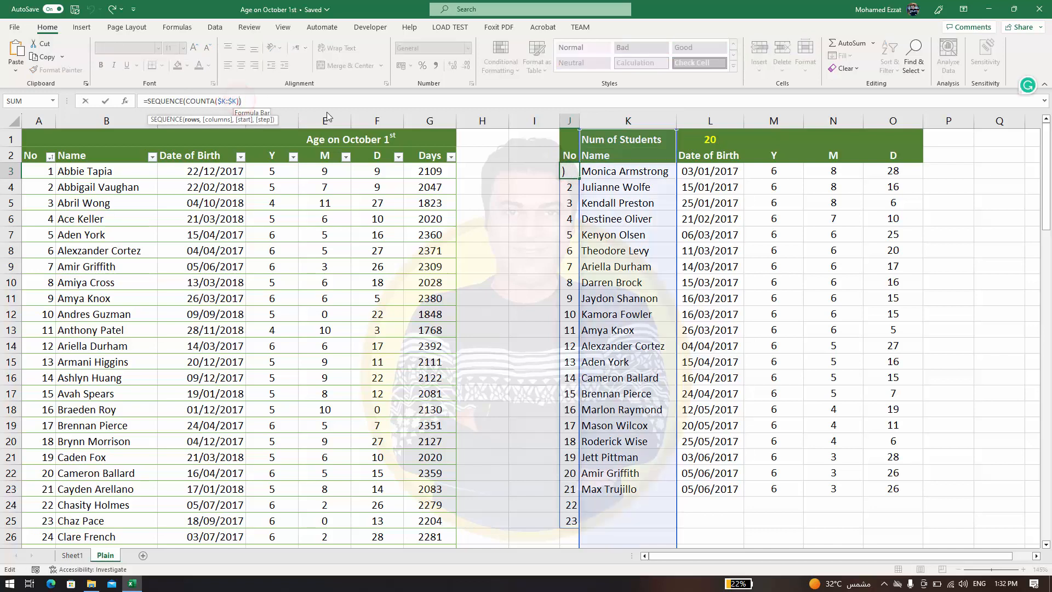
{"action": "type", "text": "-2"}
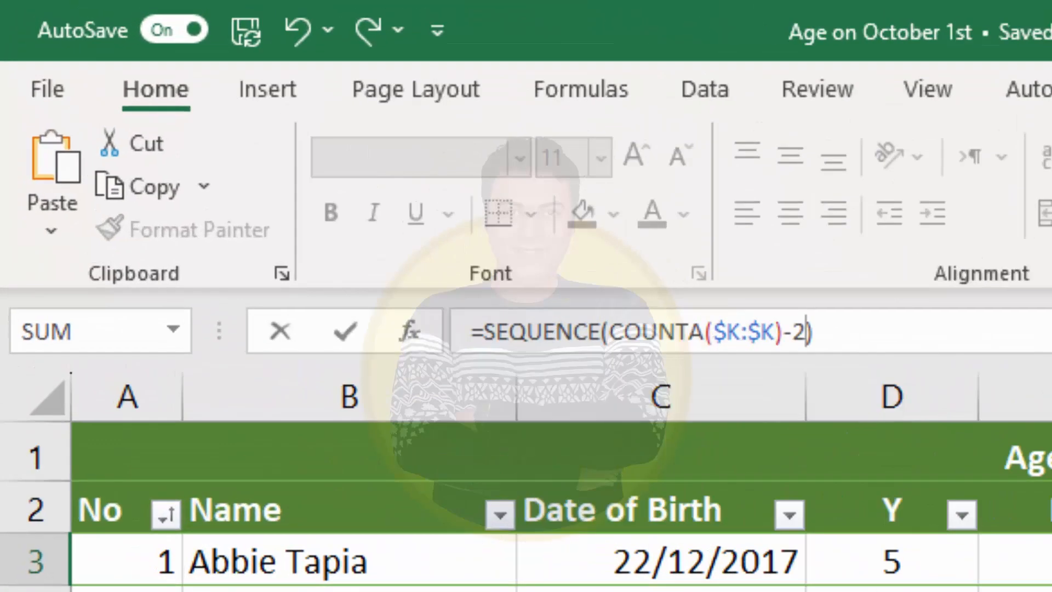
{"action": "key", "text": "Return"}
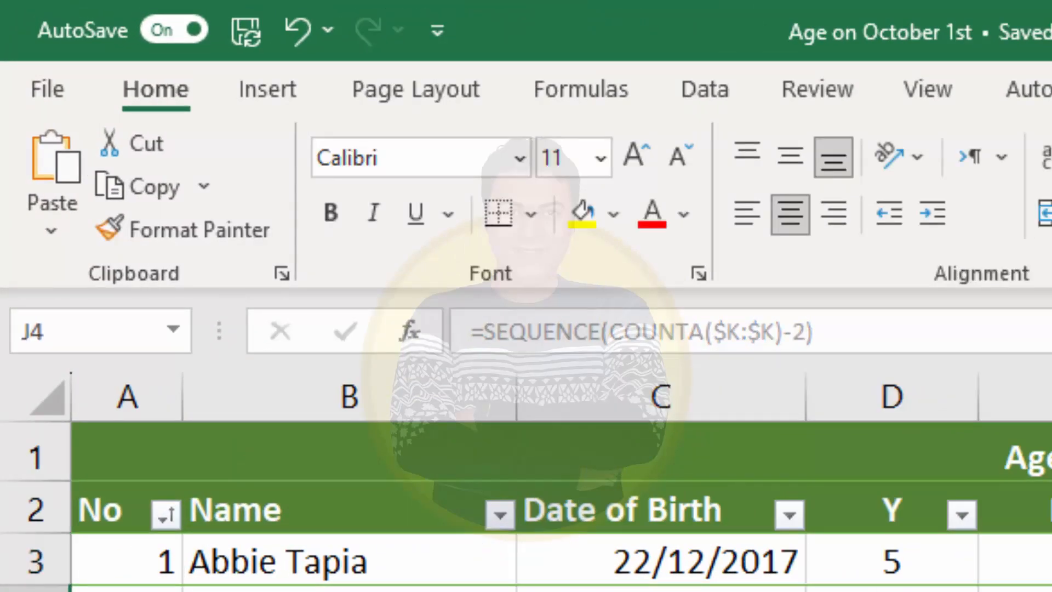
{"action": "left_click_drag", "start_coordinate": [648, 194], "coordinate": [646, 548]}
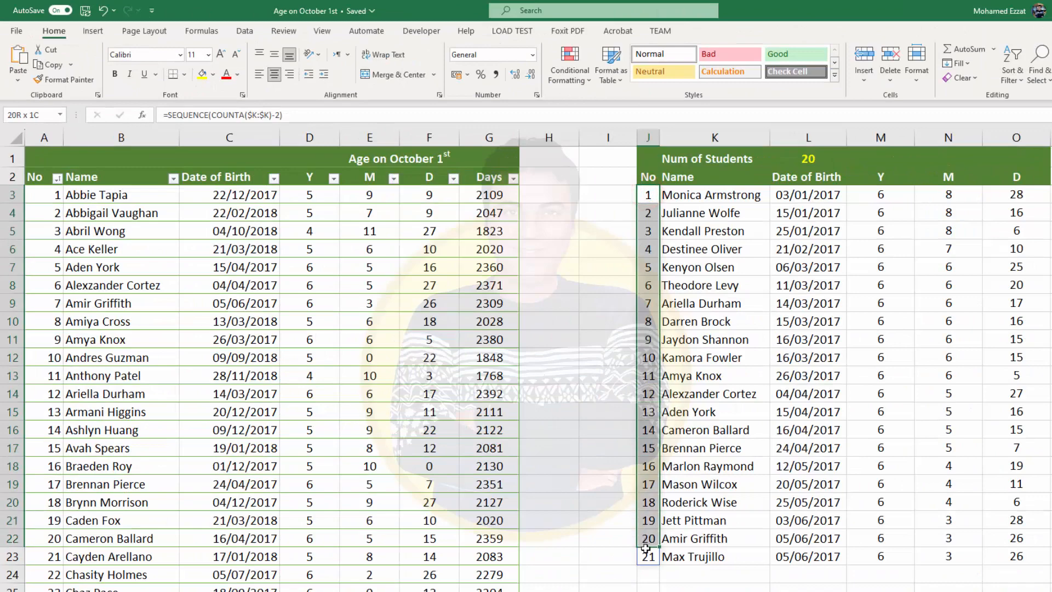
Test the automatic numbering by setting the number of students in L1 to 10, 5 and 20 in turn.
{"action": "left_click", "coordinate": [808, 159]}
{"action": "type", "text": "10"}
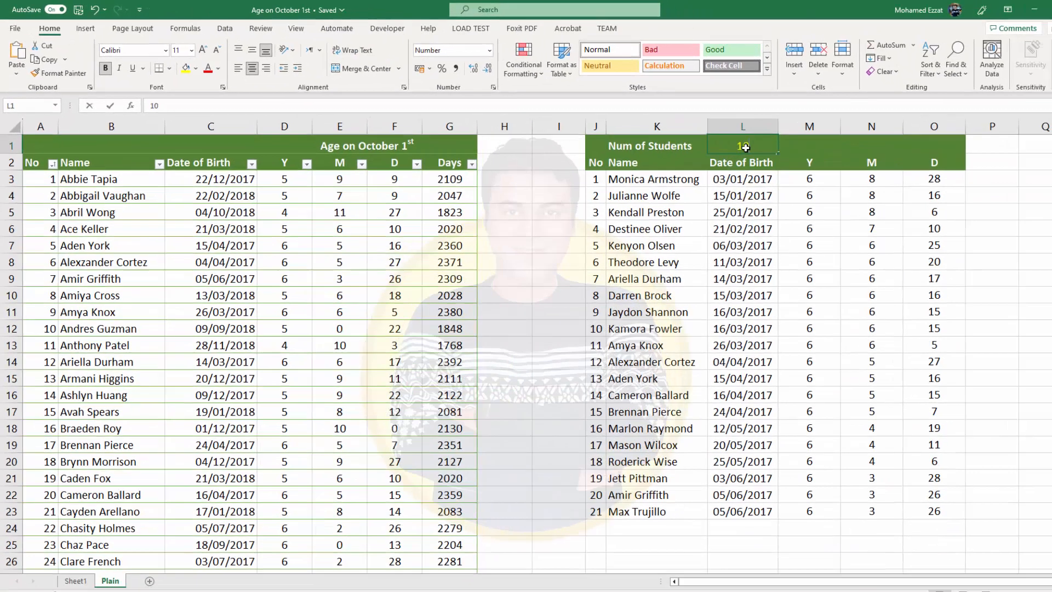
{"action": "key", "text": "Return"}
{"action": "left_click", "coordinate": [736, 145]}
{"action": "type", "text": "5"}
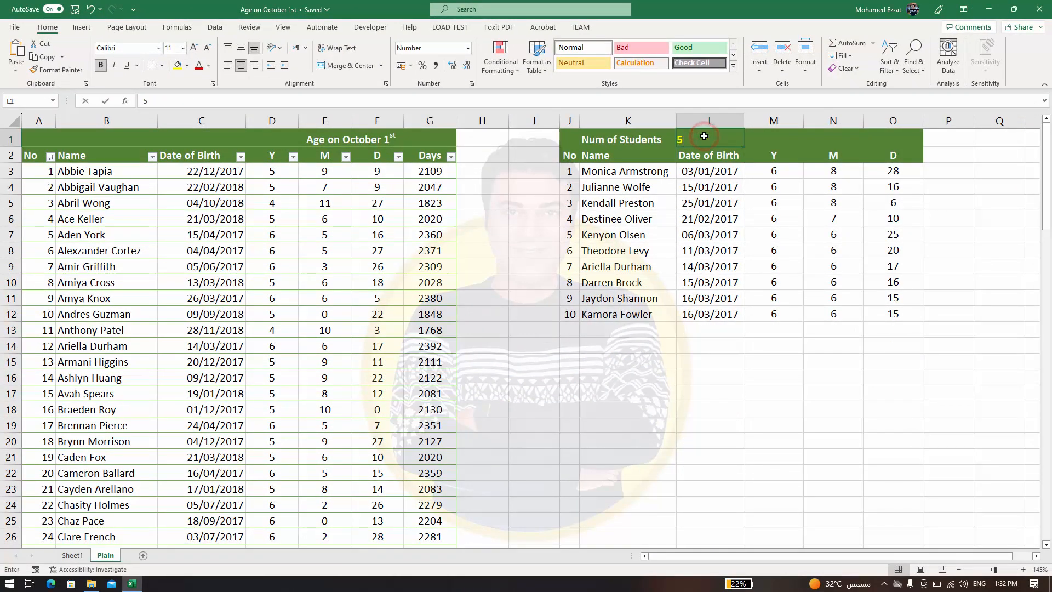
{"action": "key", "text": "Return"}
{"action": "left_click", "coordinate": [704, 136]}
{"action": "type", "text": "20"}
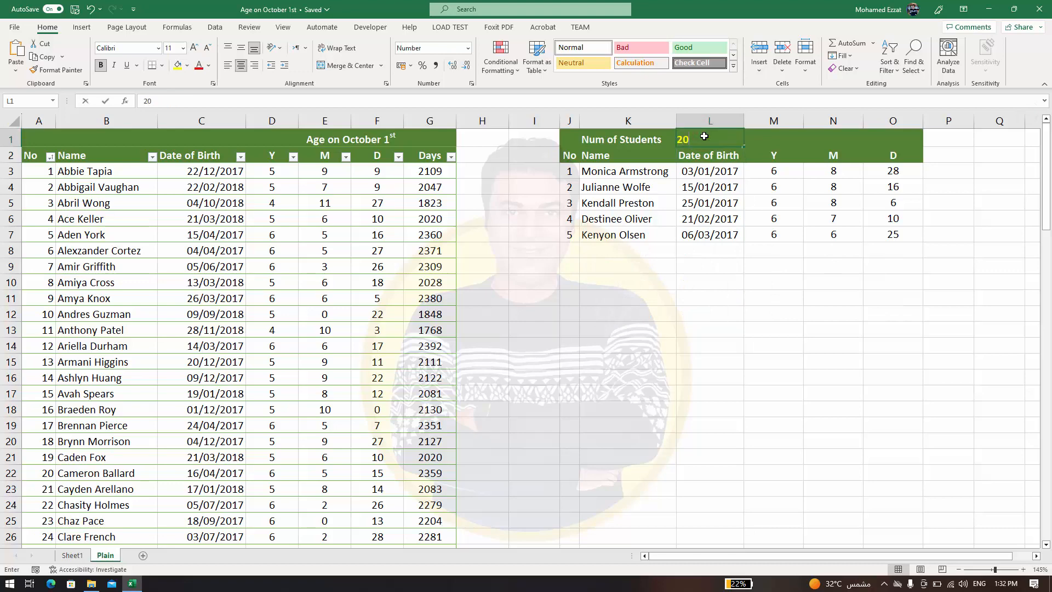
{"action": "key", "text": "Return"}
Set the number of students in L1 to 50 and check the numbering down to the end of the list.
{"action": "left_click", "coordinate": [704, 136]}
{"action": "type", "text": "50"}
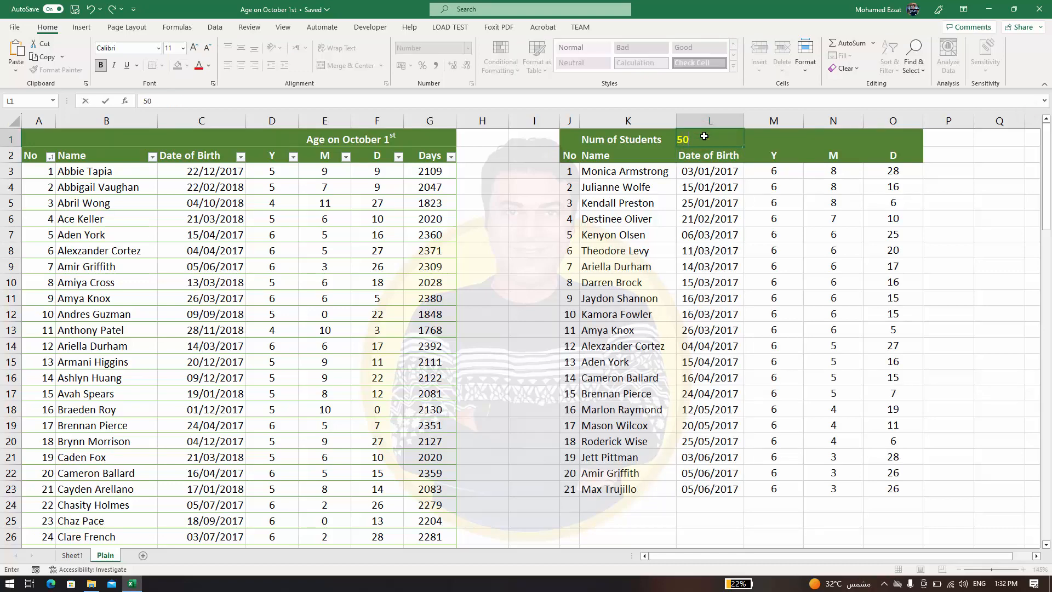
{"action": "key", "text": "Return"}
{"action": "scroll", "coordinate": [585, 434], "scroll_direction": "down", "scroll_amount": 11}
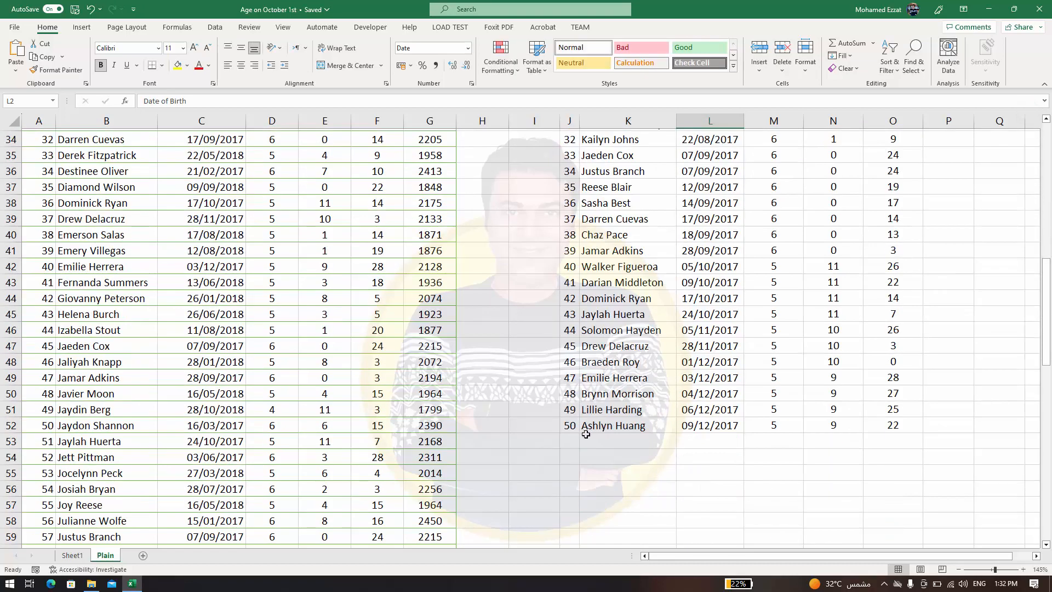
{"action": "scroll", "coordinate": [586, 433], "scroll_direction": "up", "scroll_amount": 11}
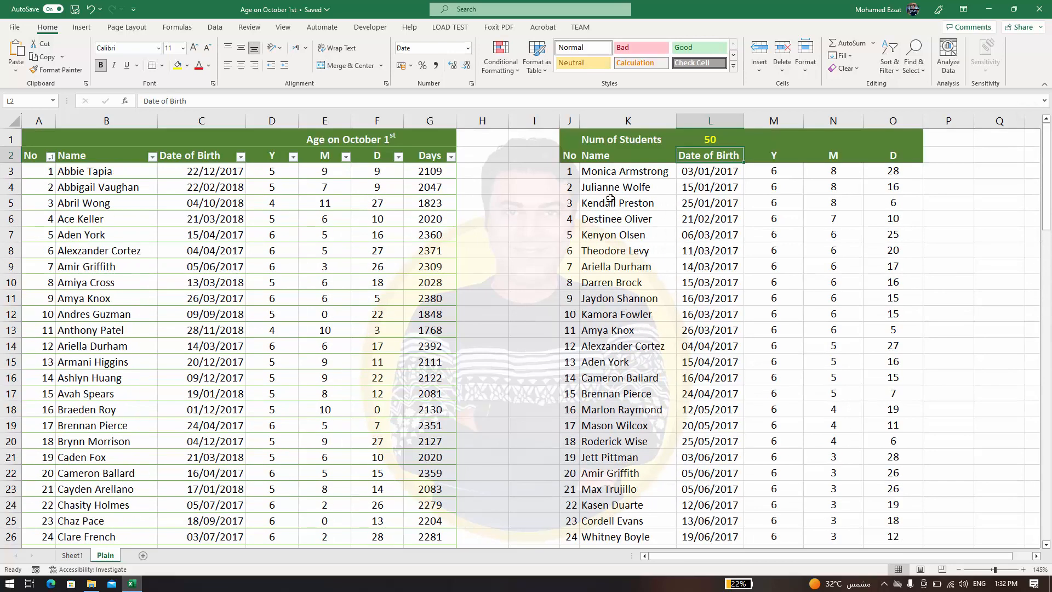
{"action": "left_click", "coordinate": [715, 133]}
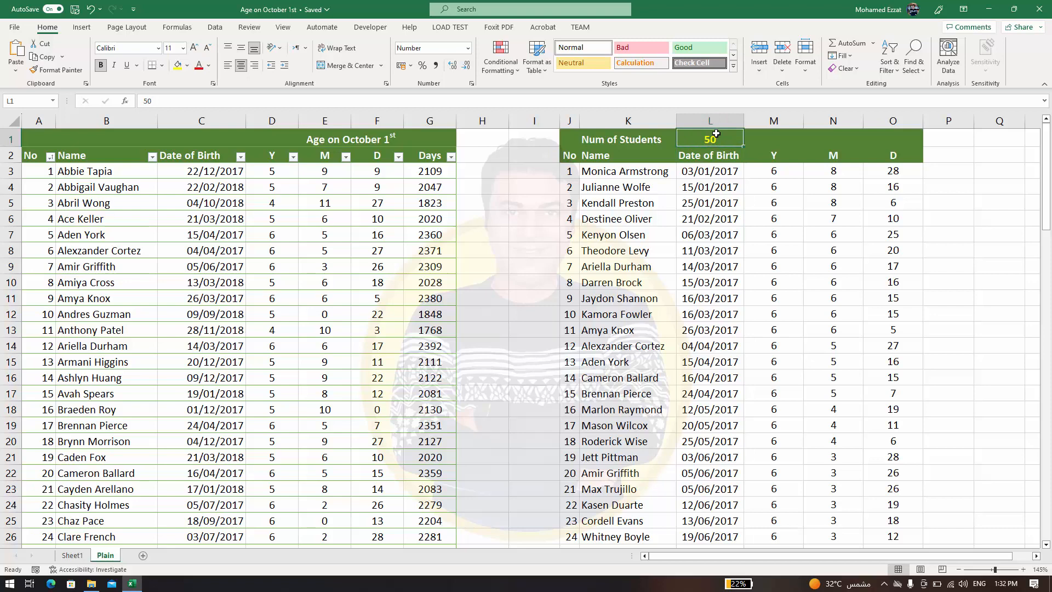